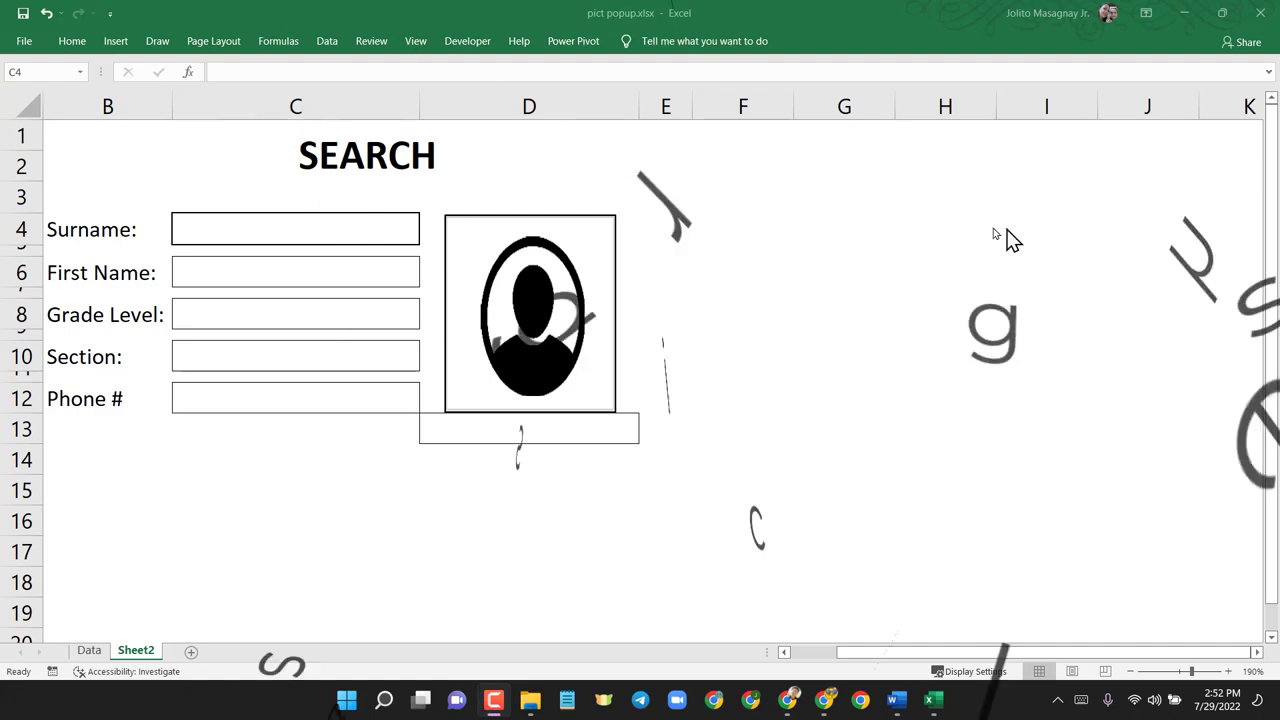
- Search the surnames Forger, Nico and Saitama to show each matching student profile
{"action": "left_click", "coordinate": [345, 224]}
{"action": "type", "text": "Forger"}
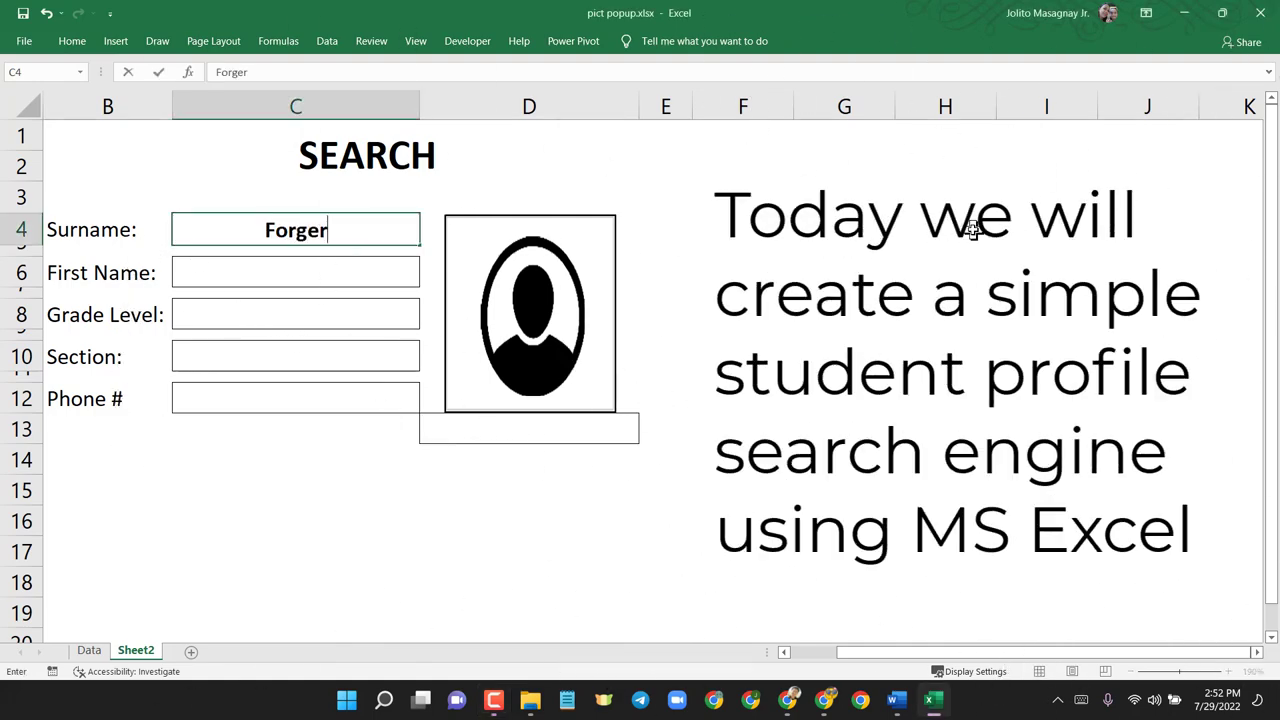
{"action": "key", "text": "Return"}
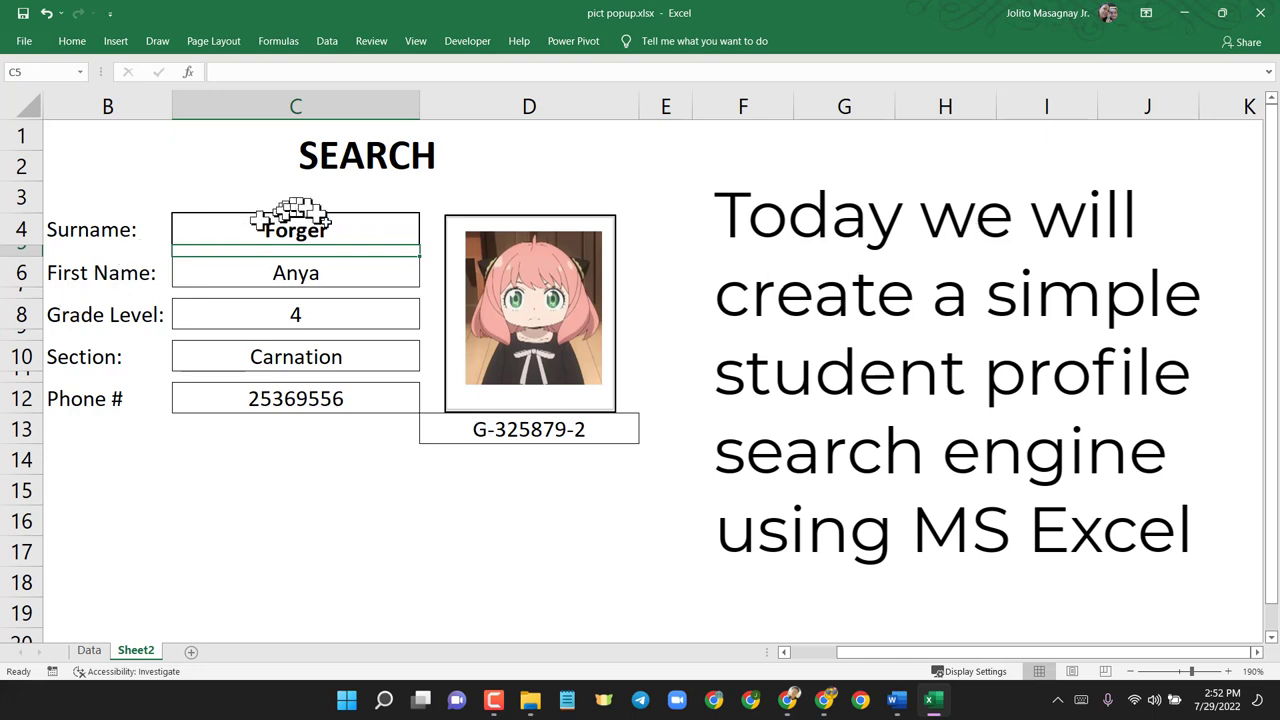
{"action": "left_click", "coordinate": [292, 226]}
{"action": "type", "text": "Nico"}
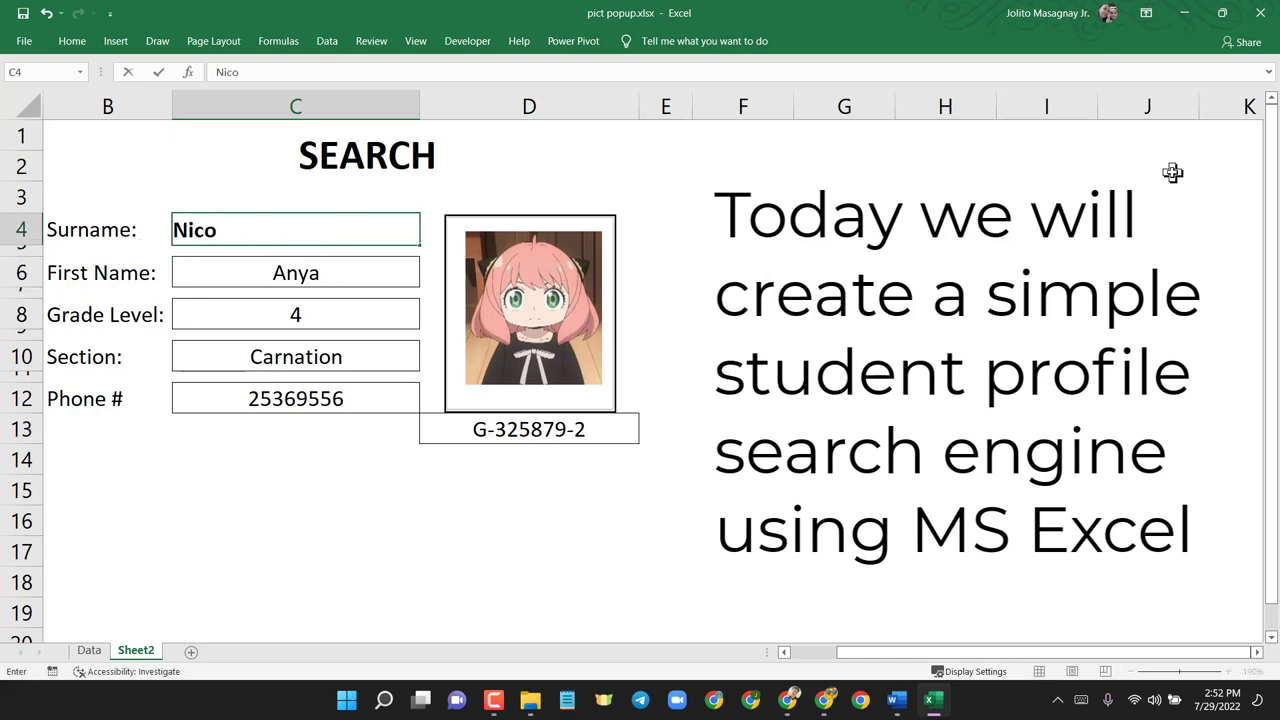
{"action": "key", "text": "Return"}
{"action": "left_click", "coordinate": [380, 234]}
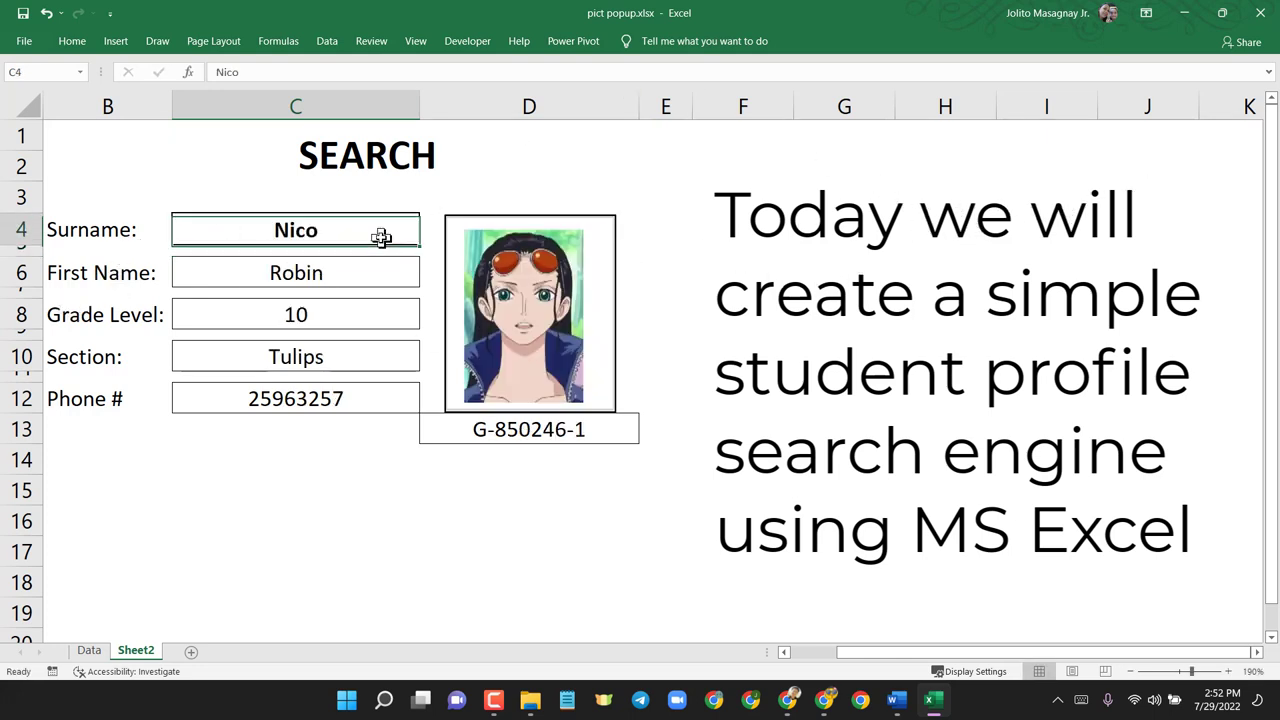
{"action": "type", "text": "Saitama"}
{"action": "key", "text": "Return"}
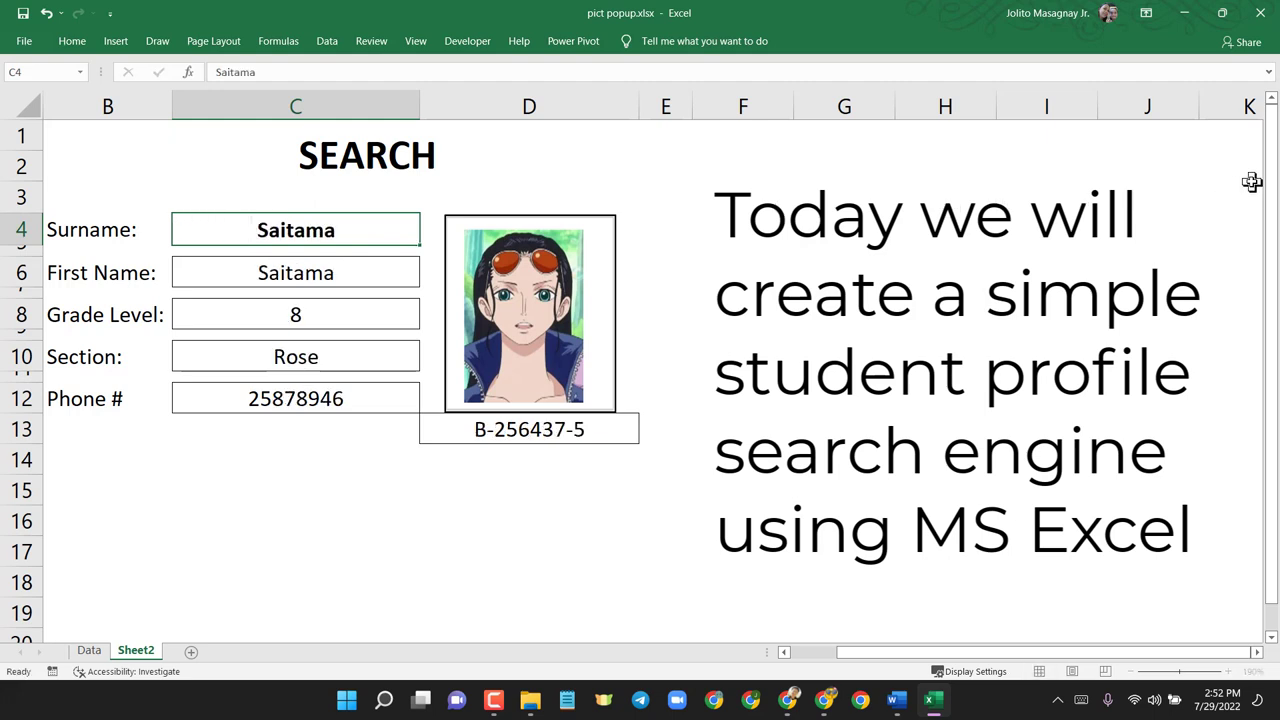
- Search Tempest, Ackerman and Shibasaki, then delete the surname so the form empties
{"action": "key", "text": "Up"}
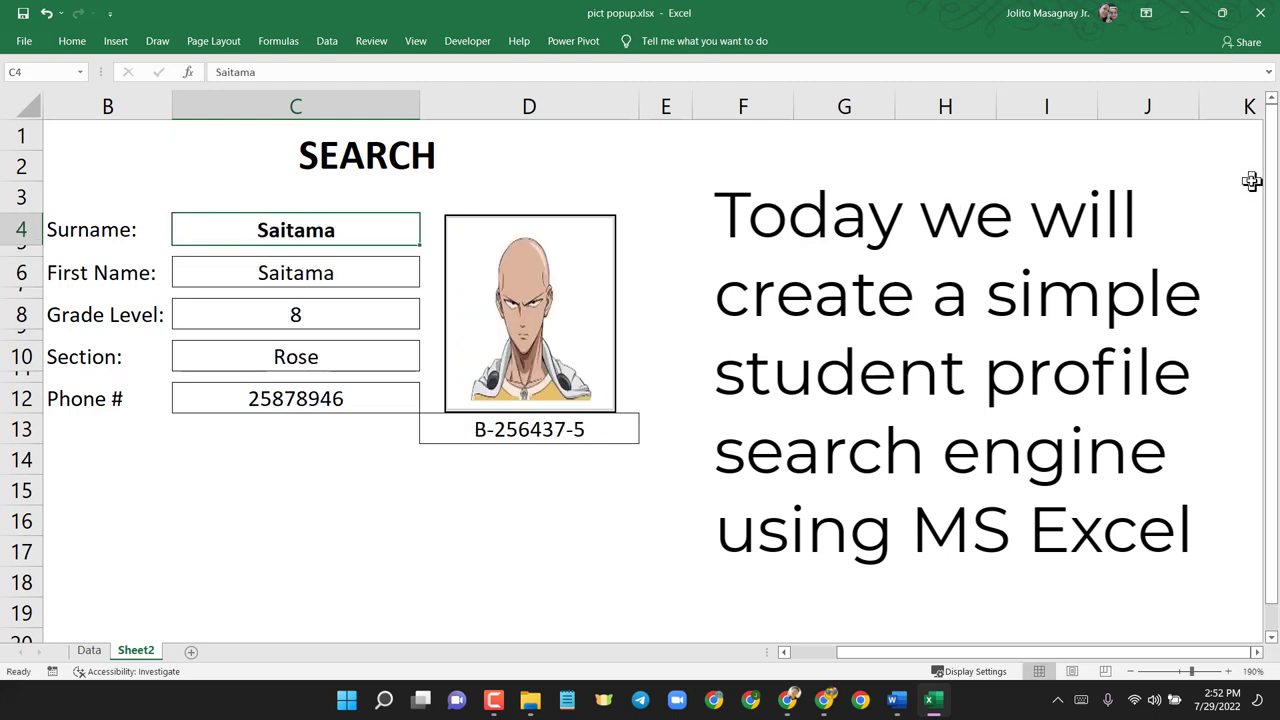
{"action": "type", "text": "Tempest"}
{"action": "key", "text": "Return"}
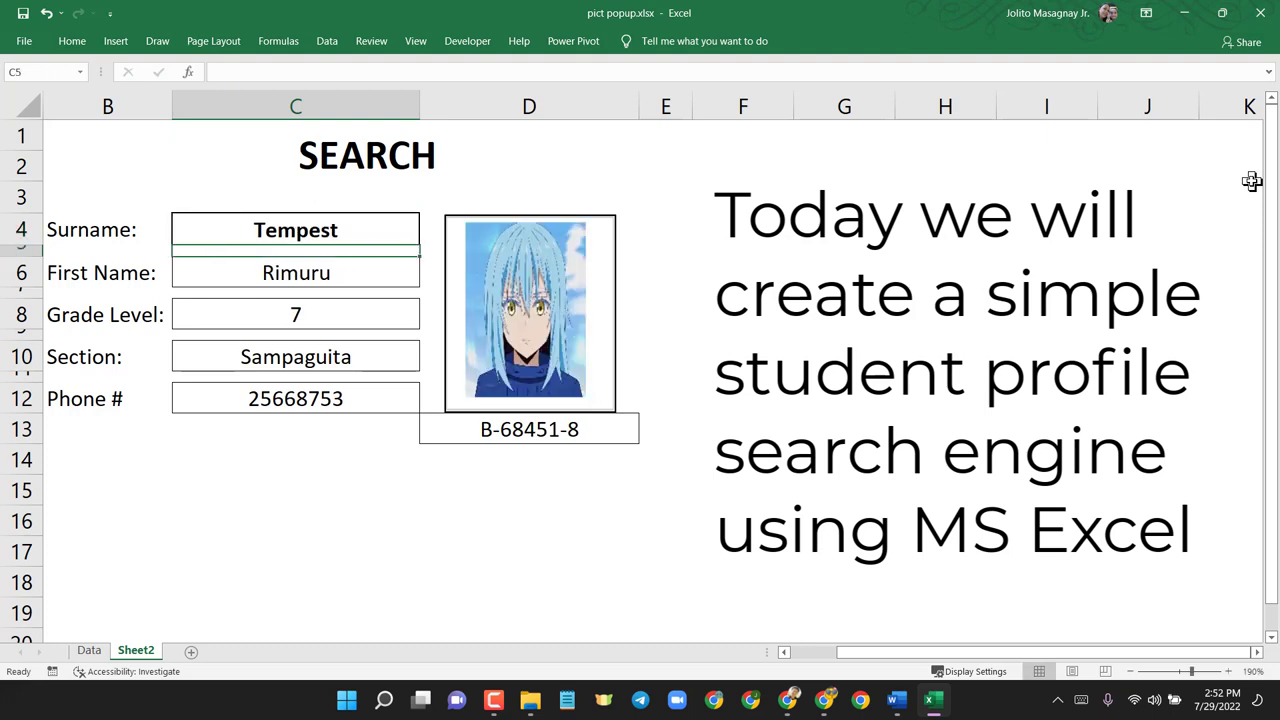
{"action": "key", "text": "Up"}
{"action": "type", "text": "Ack"}
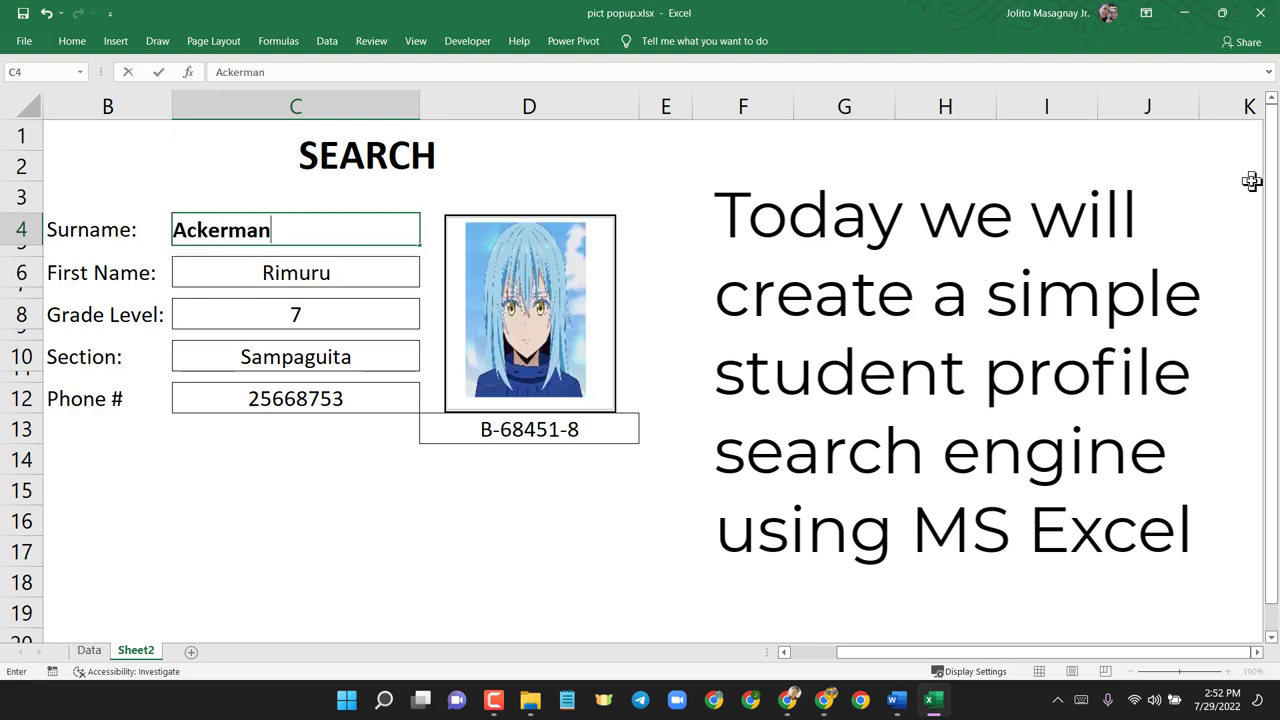
{"action": "key", "text": "Return"}
{"action": "key", "text": "Up"}
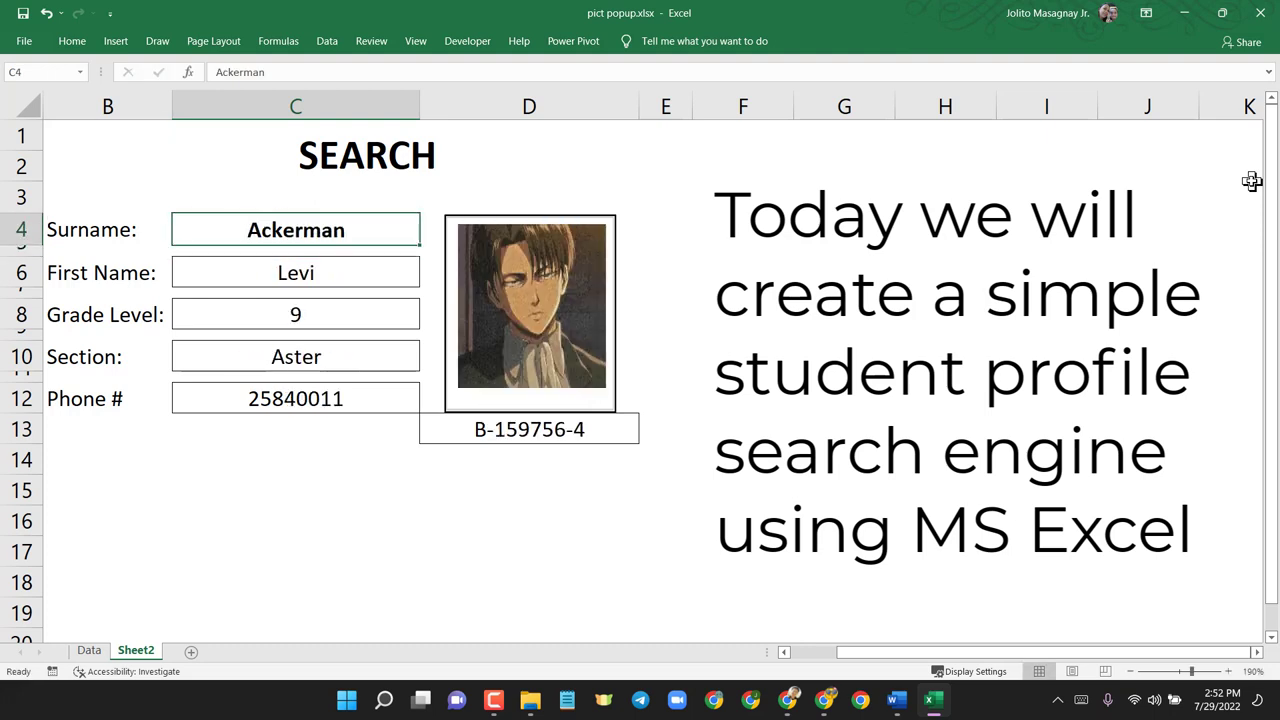
{"action": "type", "text": "Shibasaki"}
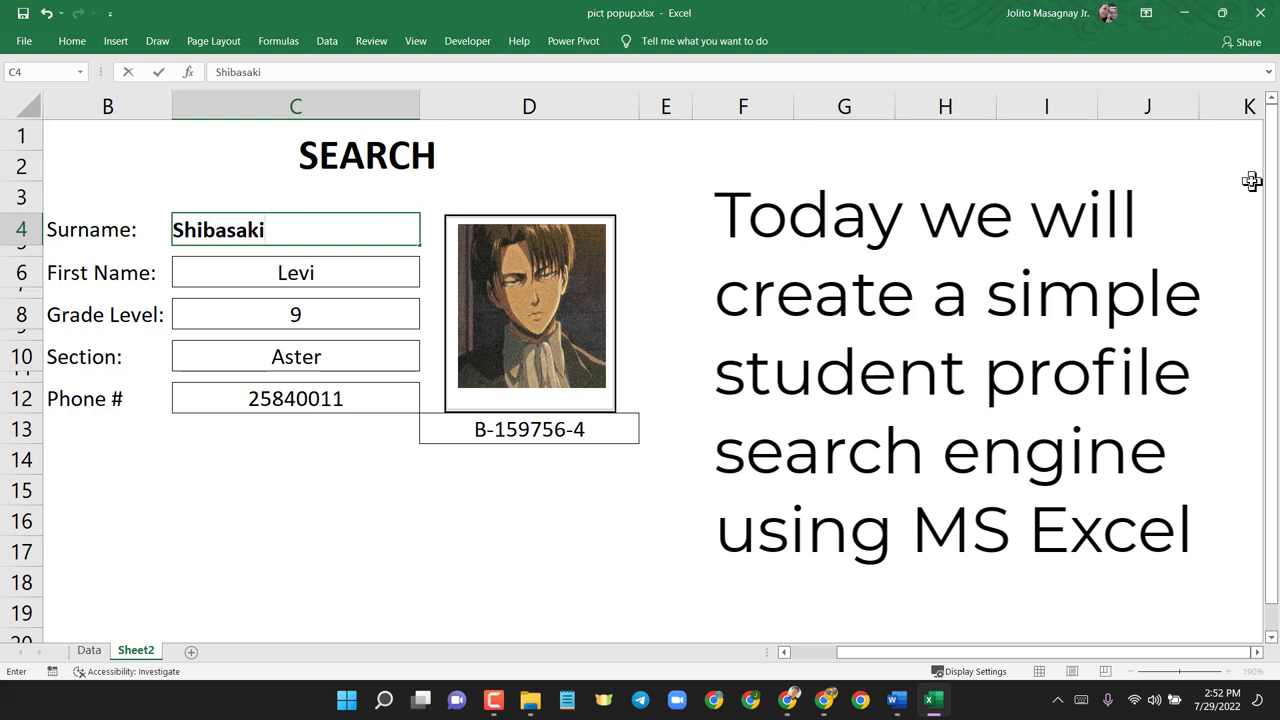
{"action": "key", "text": "Return"}
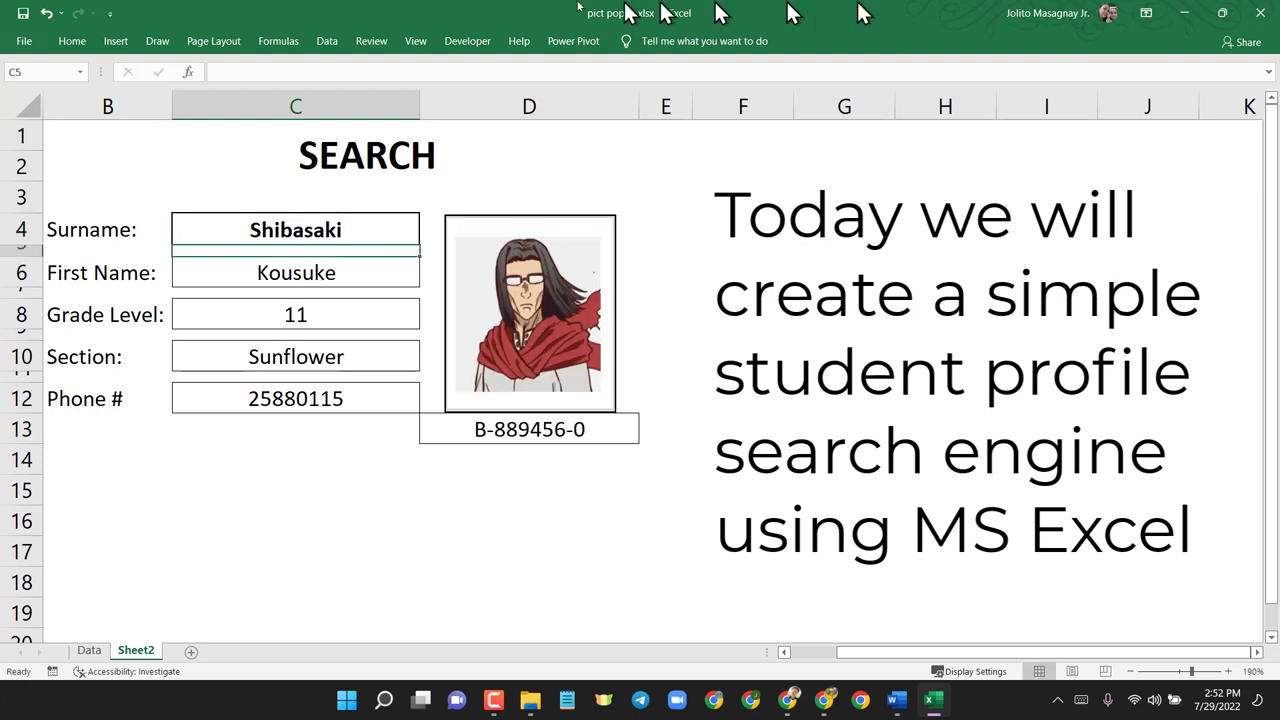
{"action": "left_click", "coordinate": [385, 234]}
{"action": "key", "text": "Delete"}
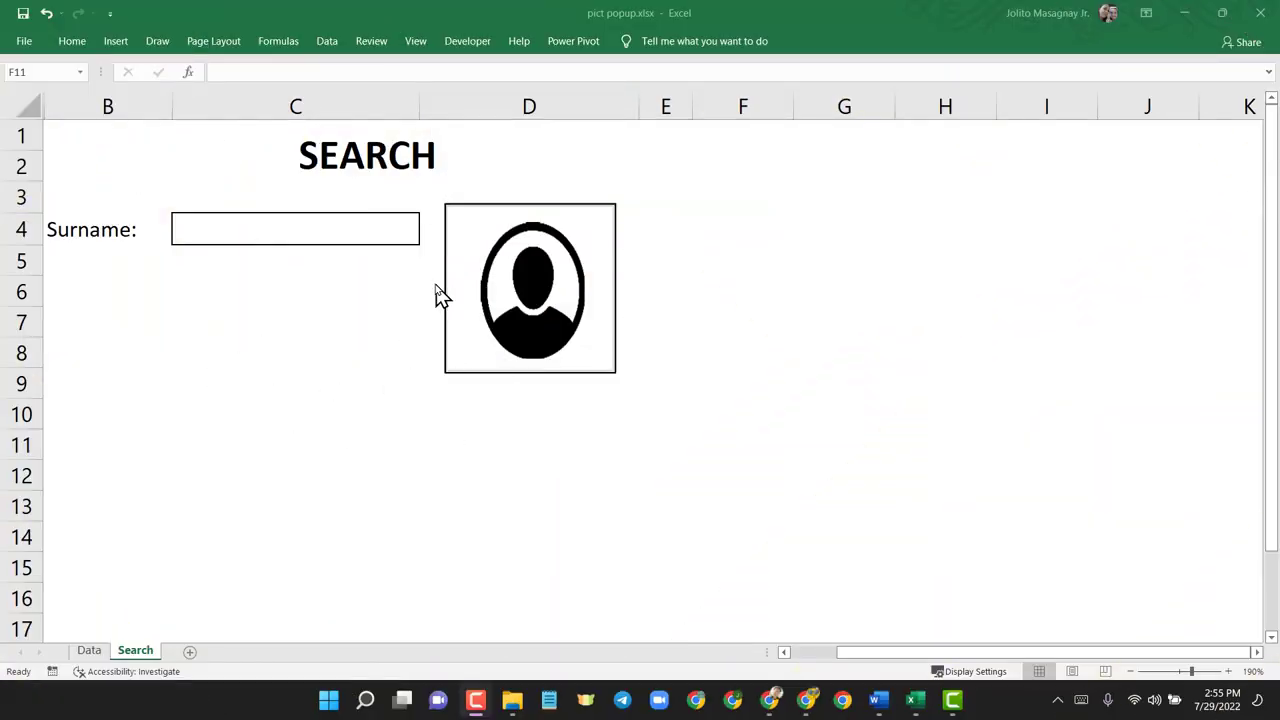
{"action": "left_click", "coordinate": [92, 652]}
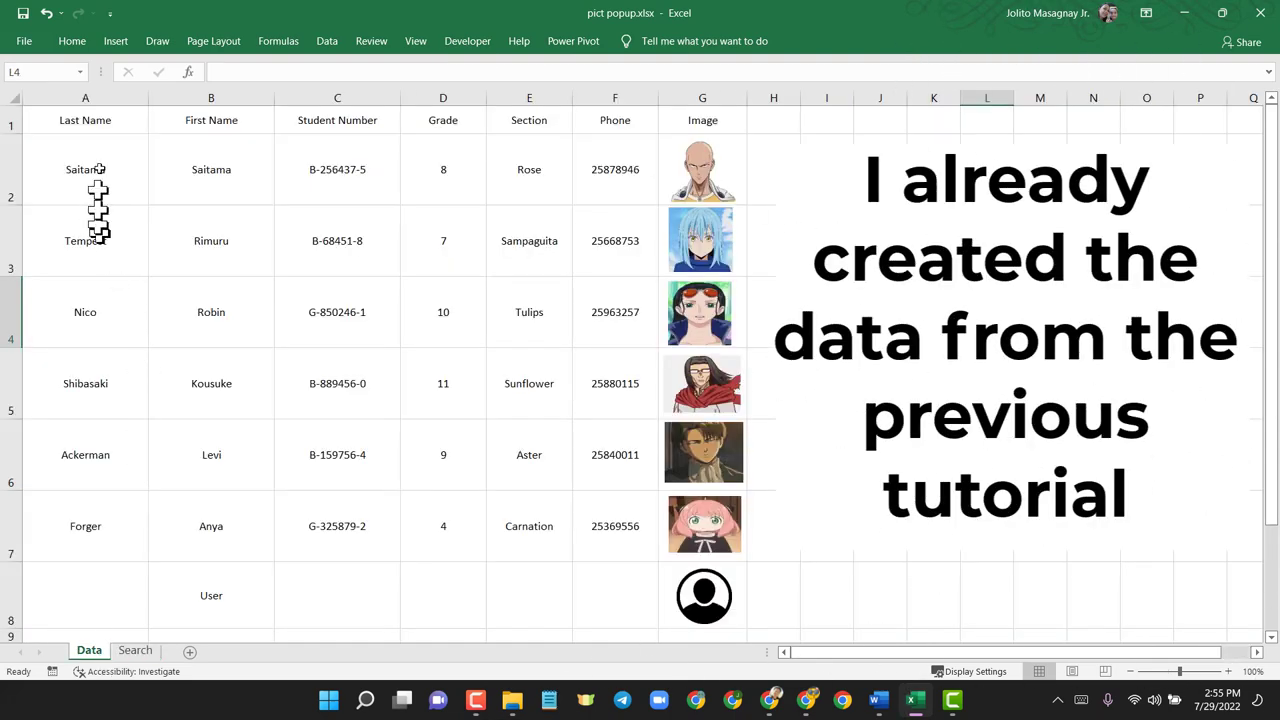
{"action": "left_click_drag", "start_coordinate": [90, 120], "coordinate": [700, 112]}
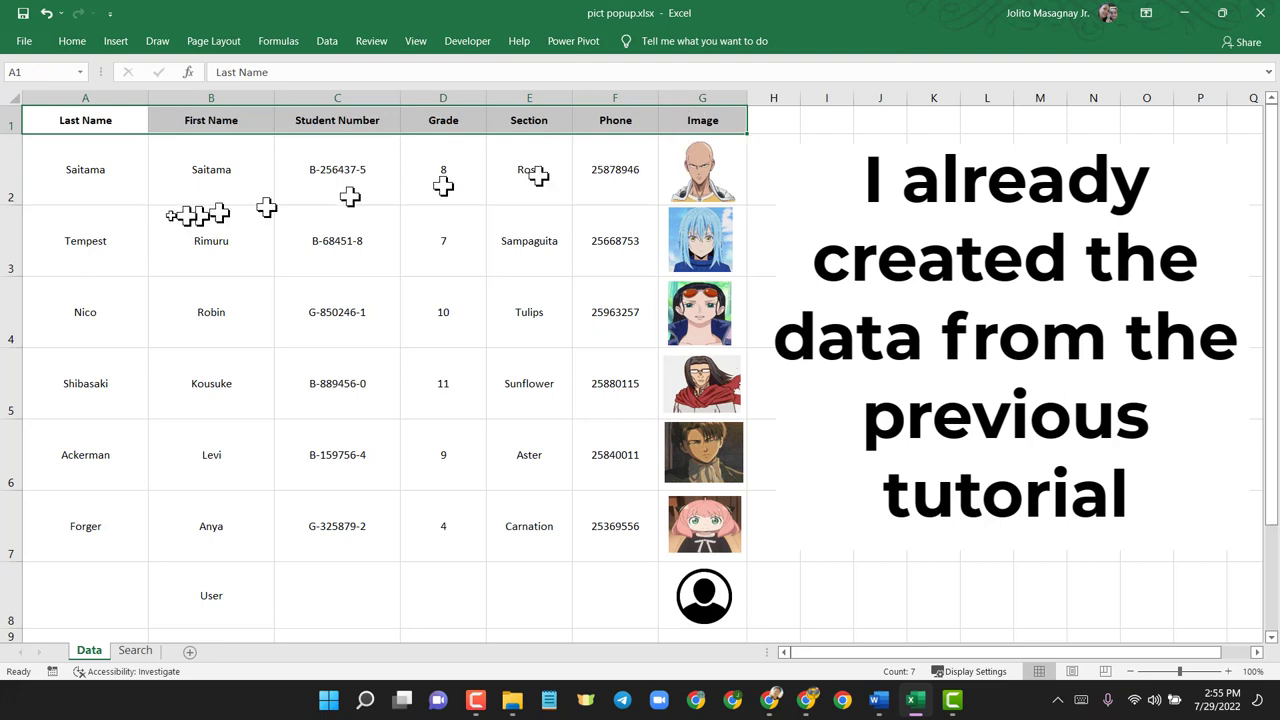
{"action": "left_click", "coordinate": [75, 175]}
{"action": "left_click", "coordinate": [208, 178]}
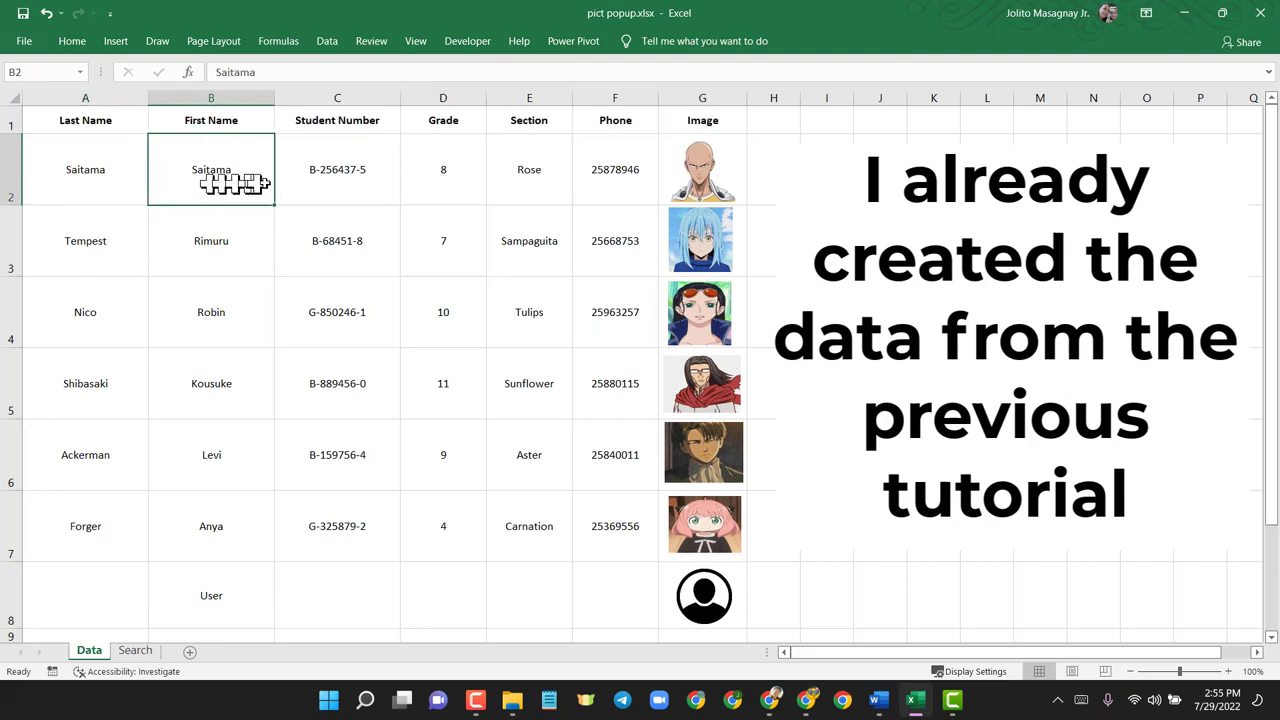
{"action": "left_click", "coordinate": [340, 170]}
{"action": "left_click", "coordinate": [445, 168]}
{"action": "left_click", "coordinate": [535, 168]}
{"action": "left_click", "coordinate": [612, 170]}
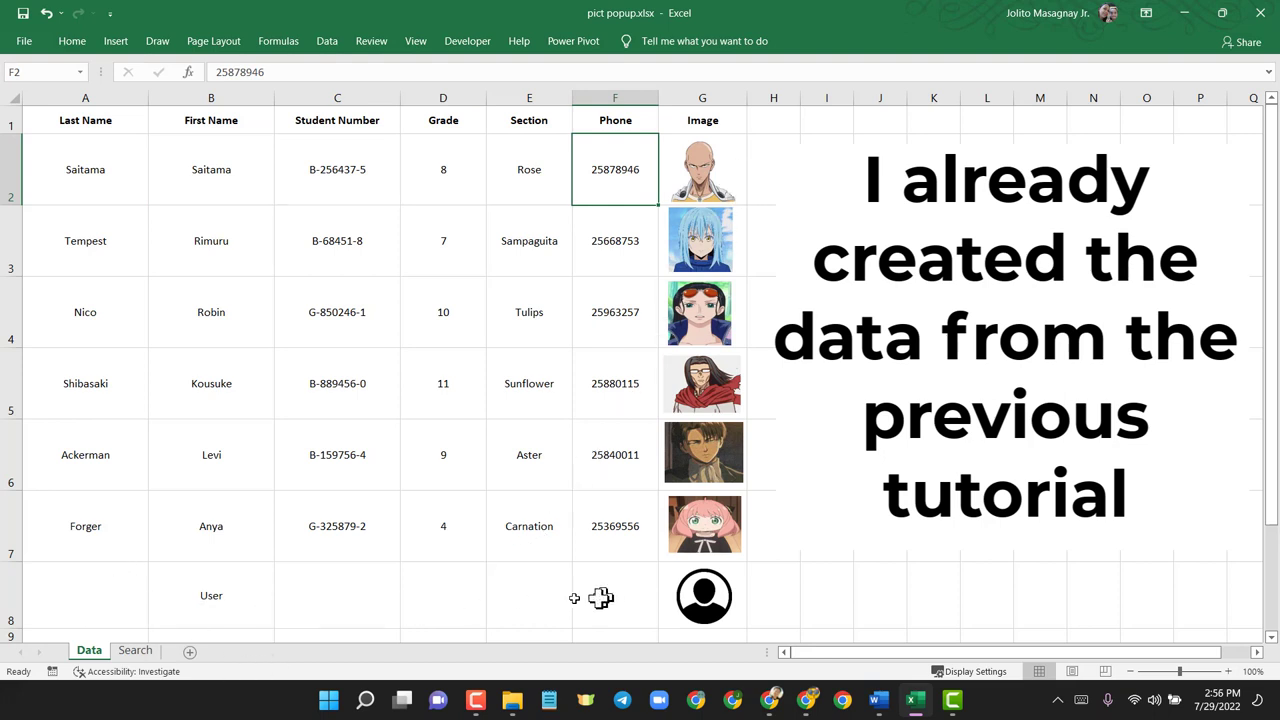
{"action": "left_click", "coordinate": [135, 651]}
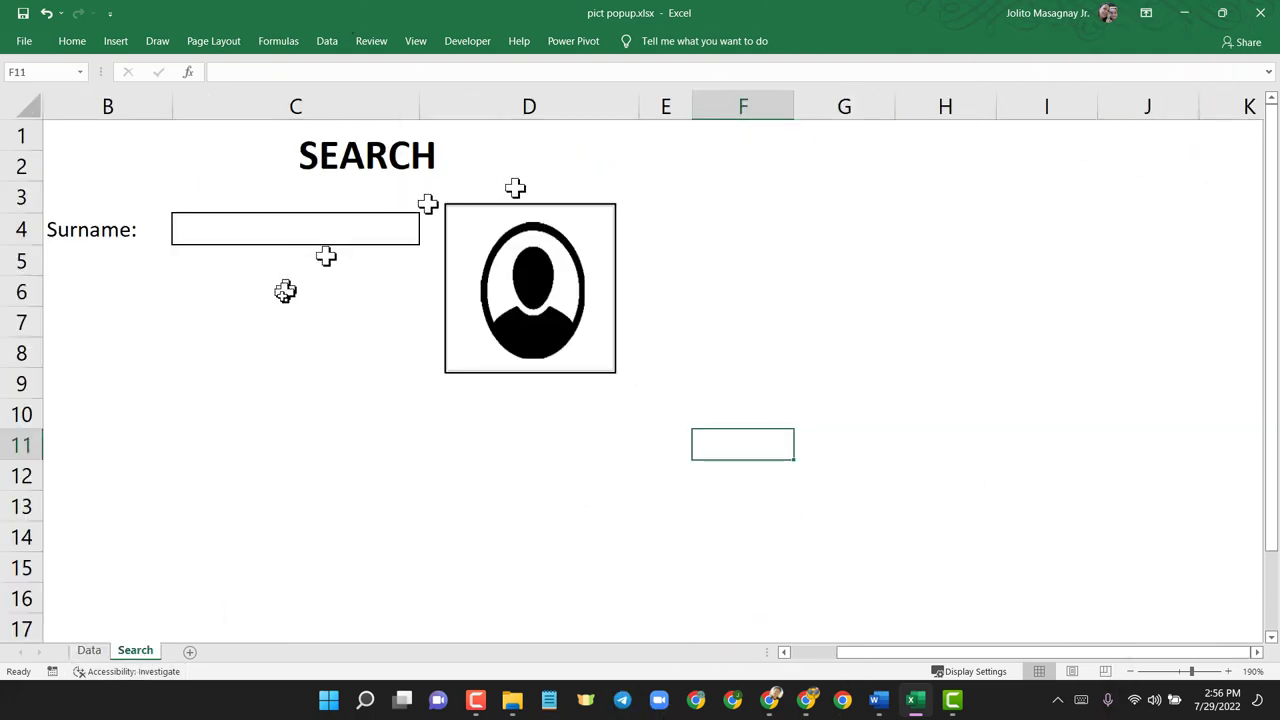
- Label cell B6 'First Name:' and adjust column B's width to fit
{"action": "left_click", "coordinate": [105, 266]}
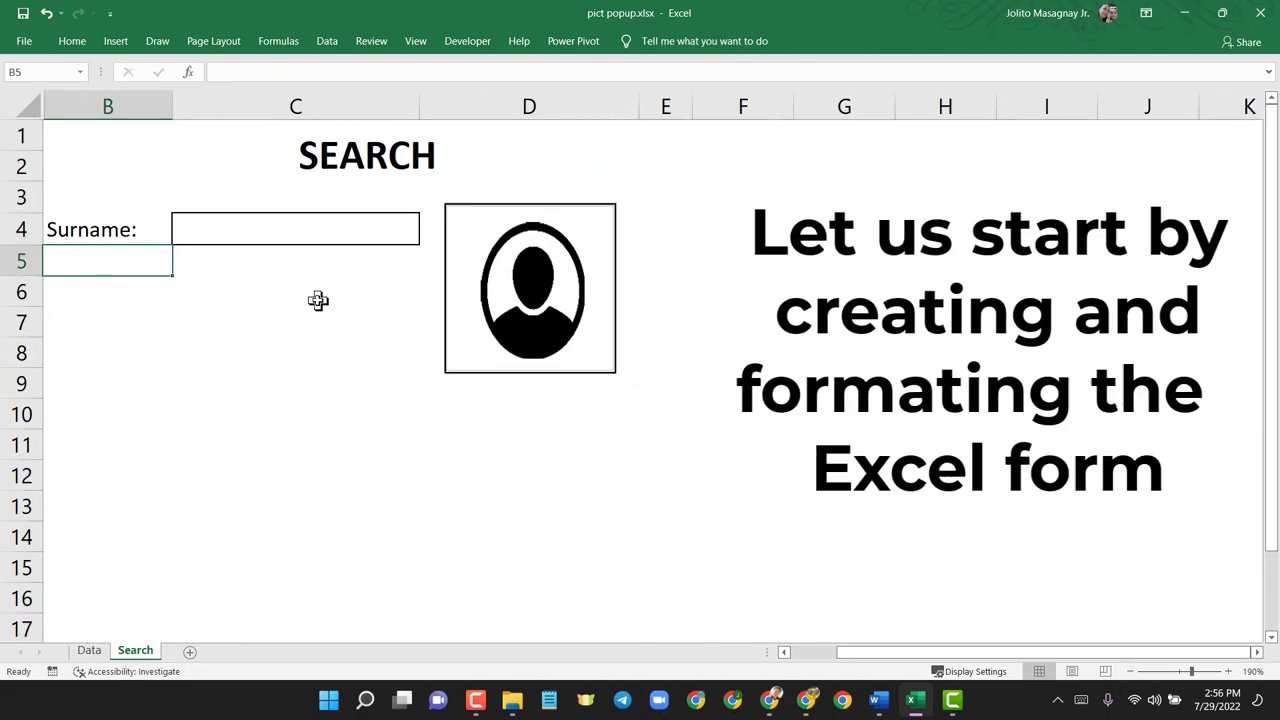
{"action": "key", "text": "Down"}
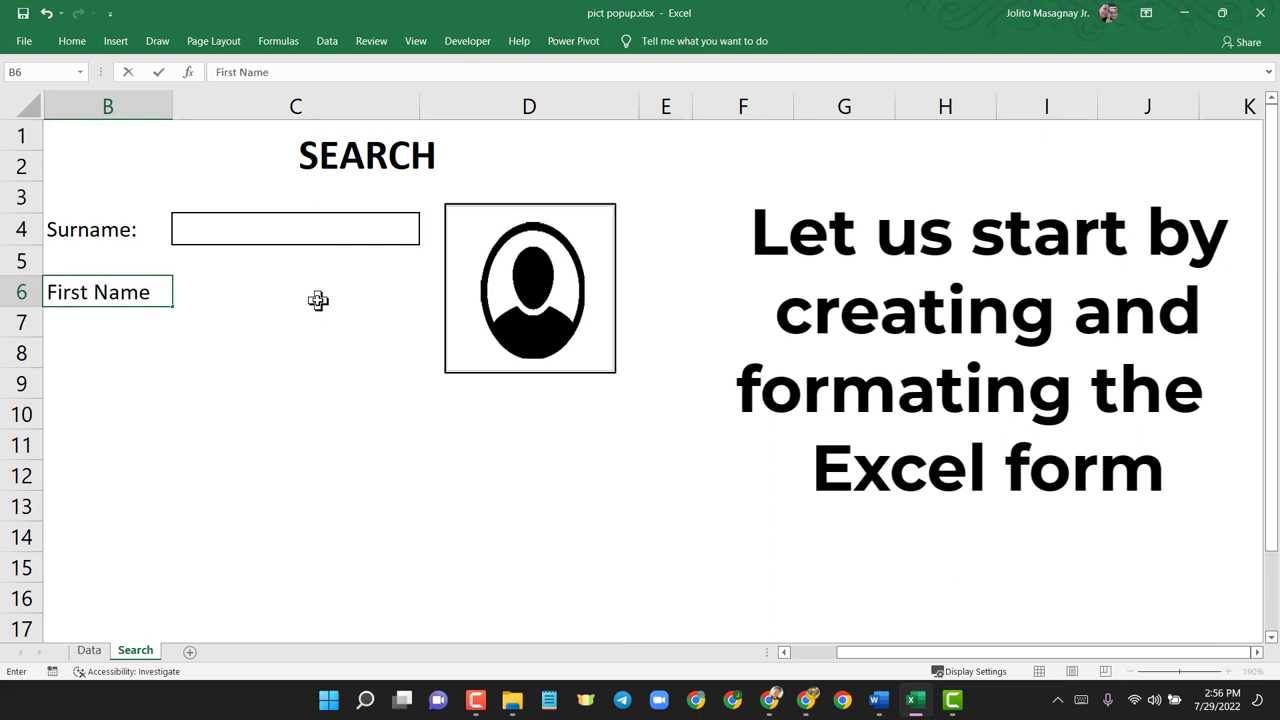
{"action": "type", "text": ":"}
{"action": "left_click", "coordinate": [234, 296]}
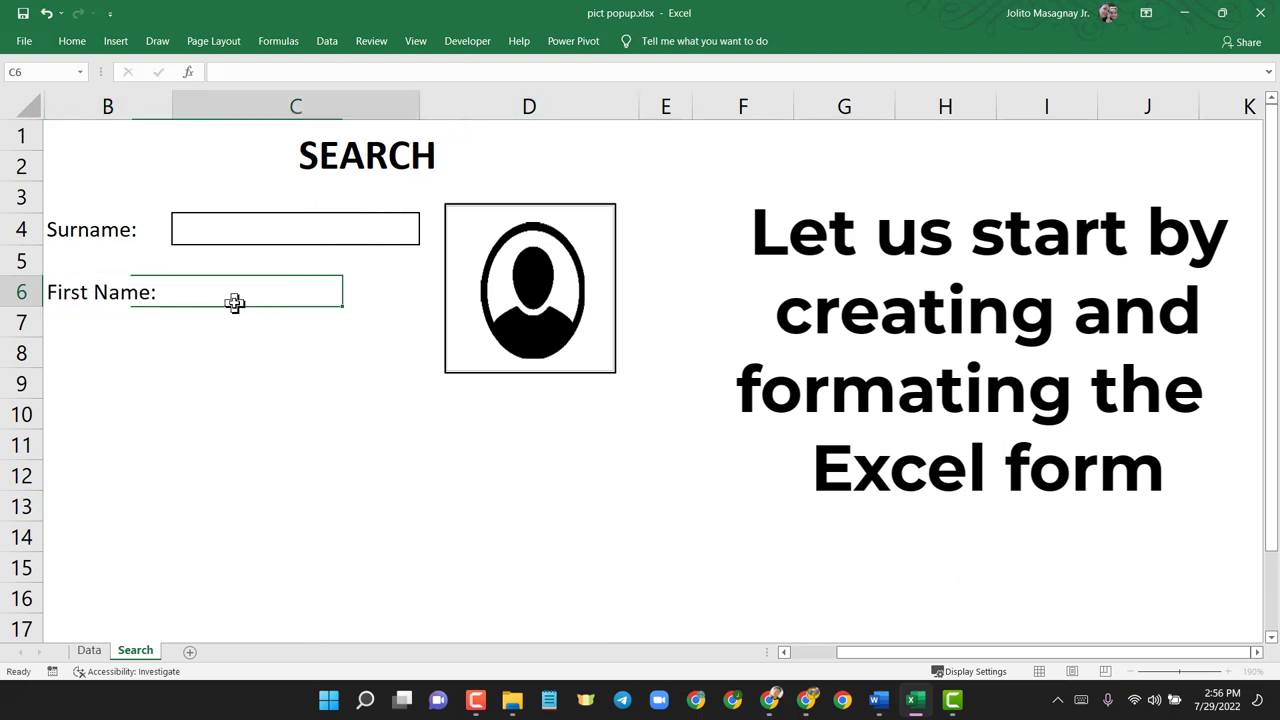
{"action": "left_click_drag", "start_coordinate": [173, 110], "coordinate": [163, 114]}
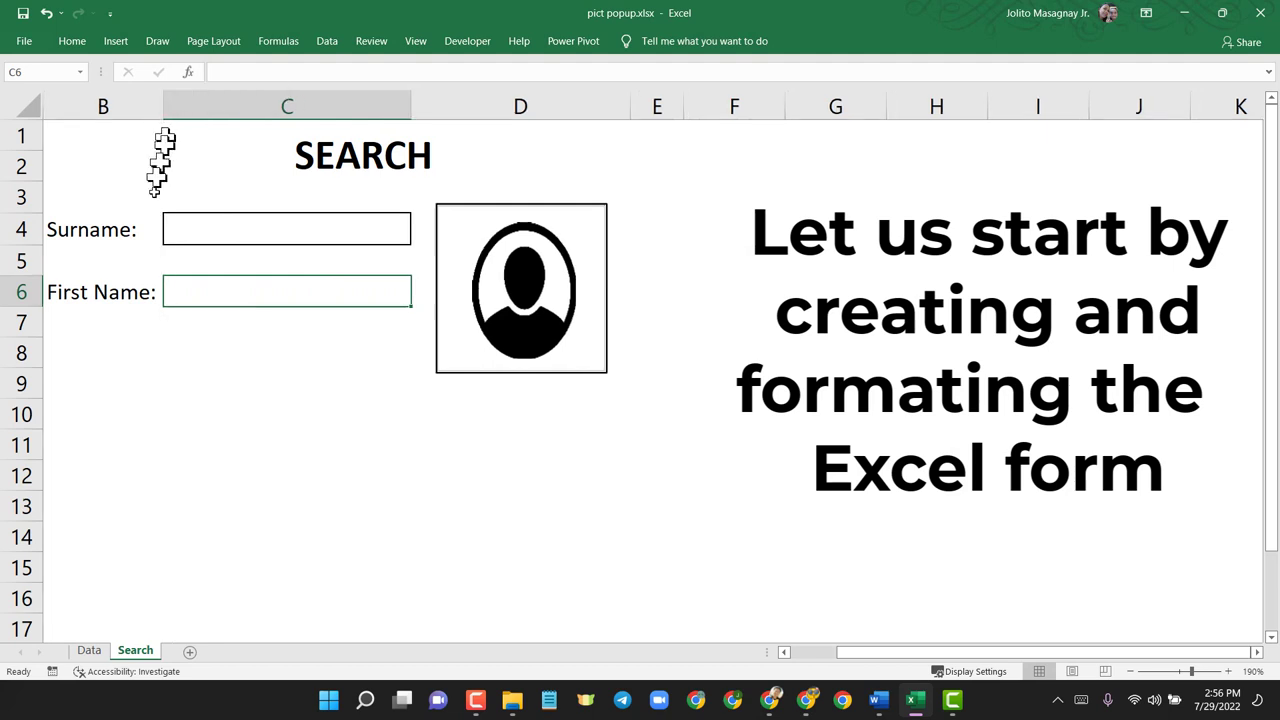
- Add the Grade Level, Section and Phone labels in B8, B10 and B12, checking Data sheet field names
{"action": "left_click", "coordinate": [98, 324]}
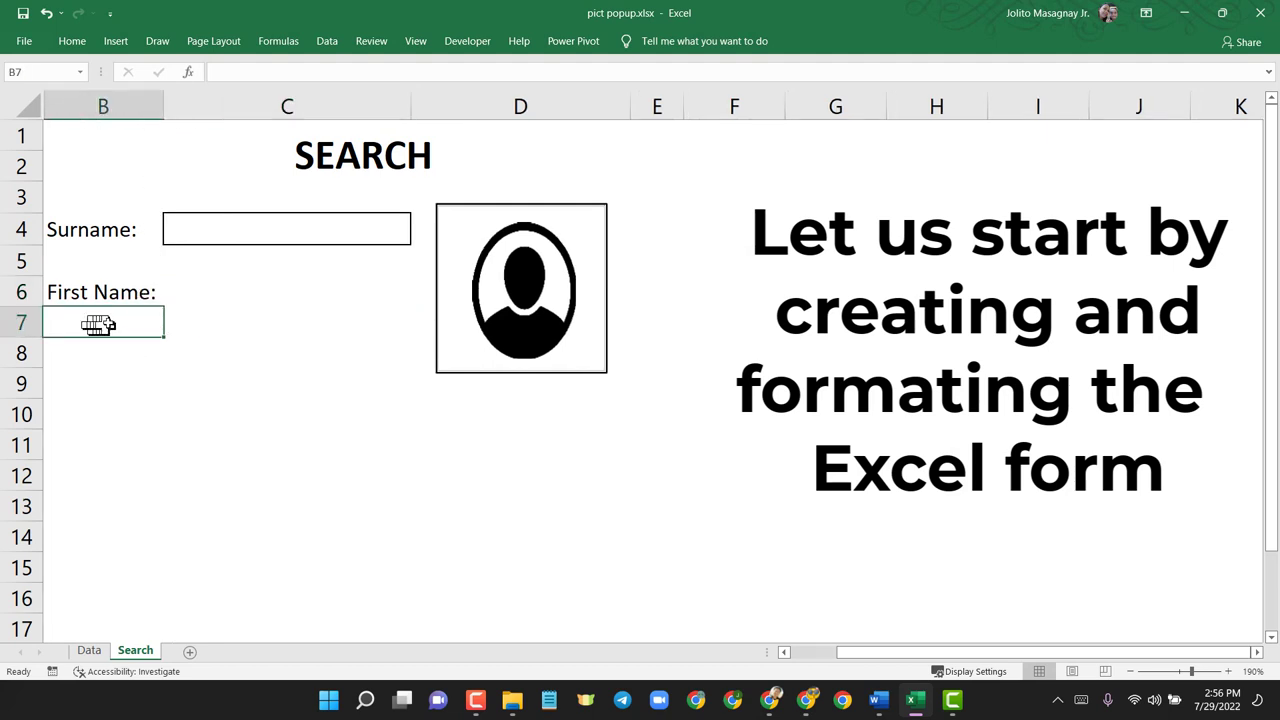
{"action": "key", "text": "Down"}
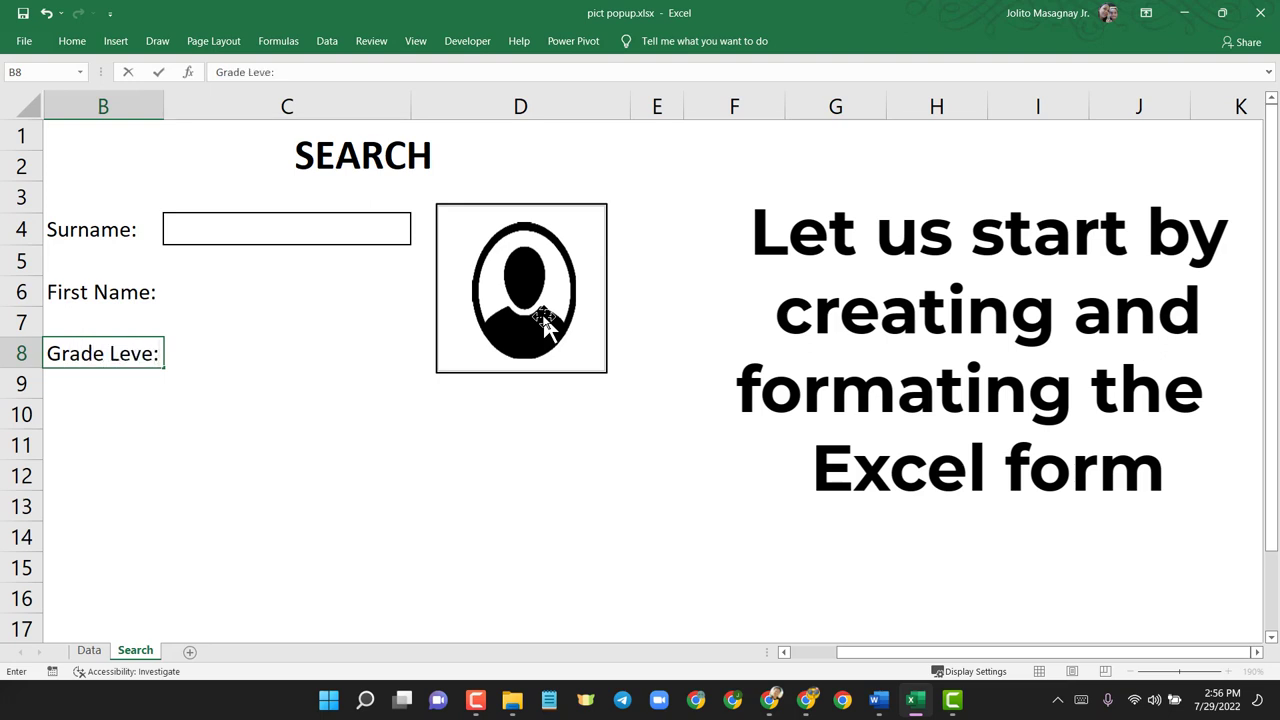
{"action": "key", "text": "Down"}
{"action": "key", "text": "Down"}
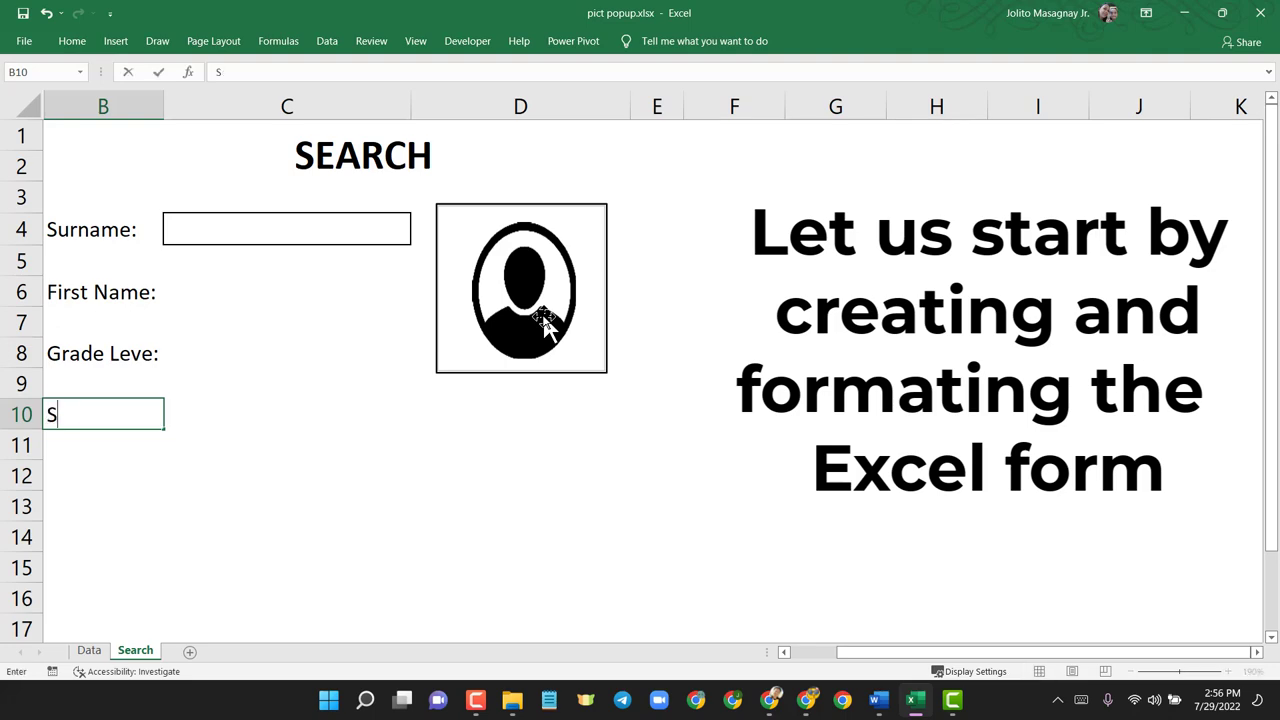
{"action": "key", "text": "Down"}
{"action": "key", "text": "Down"}
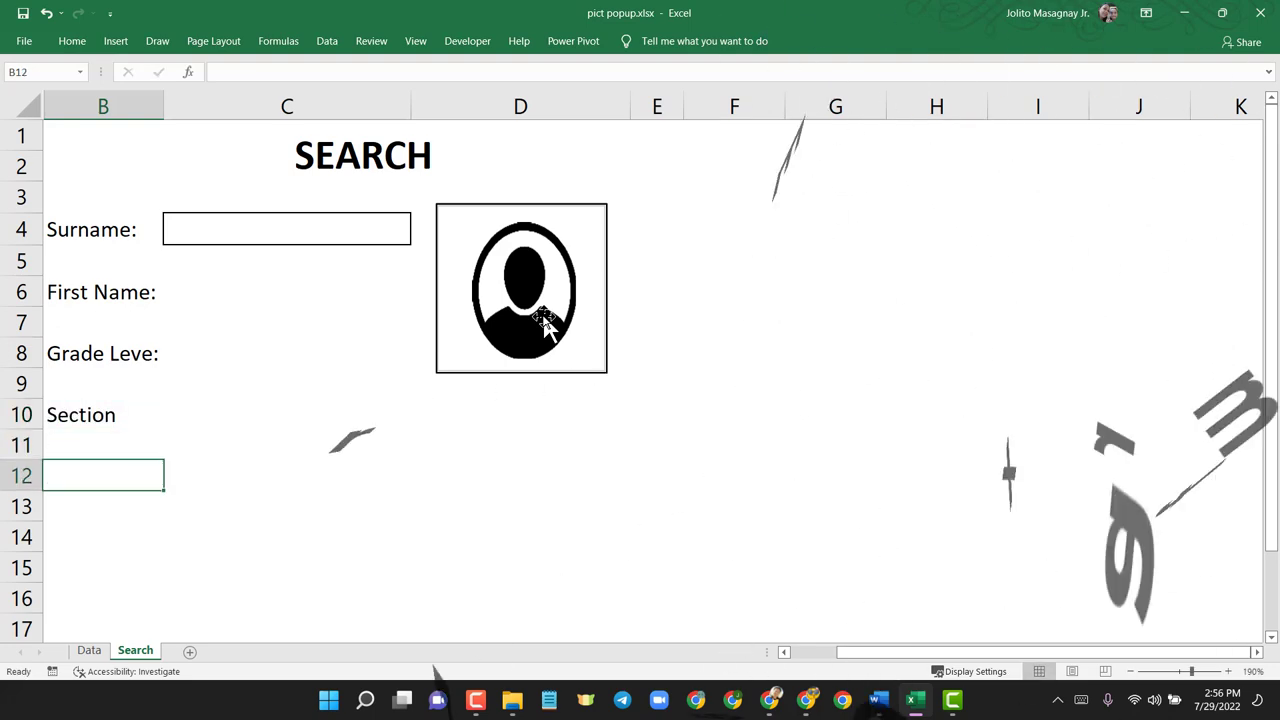
{"action": "left_click", "coordinate": [92, 651]}
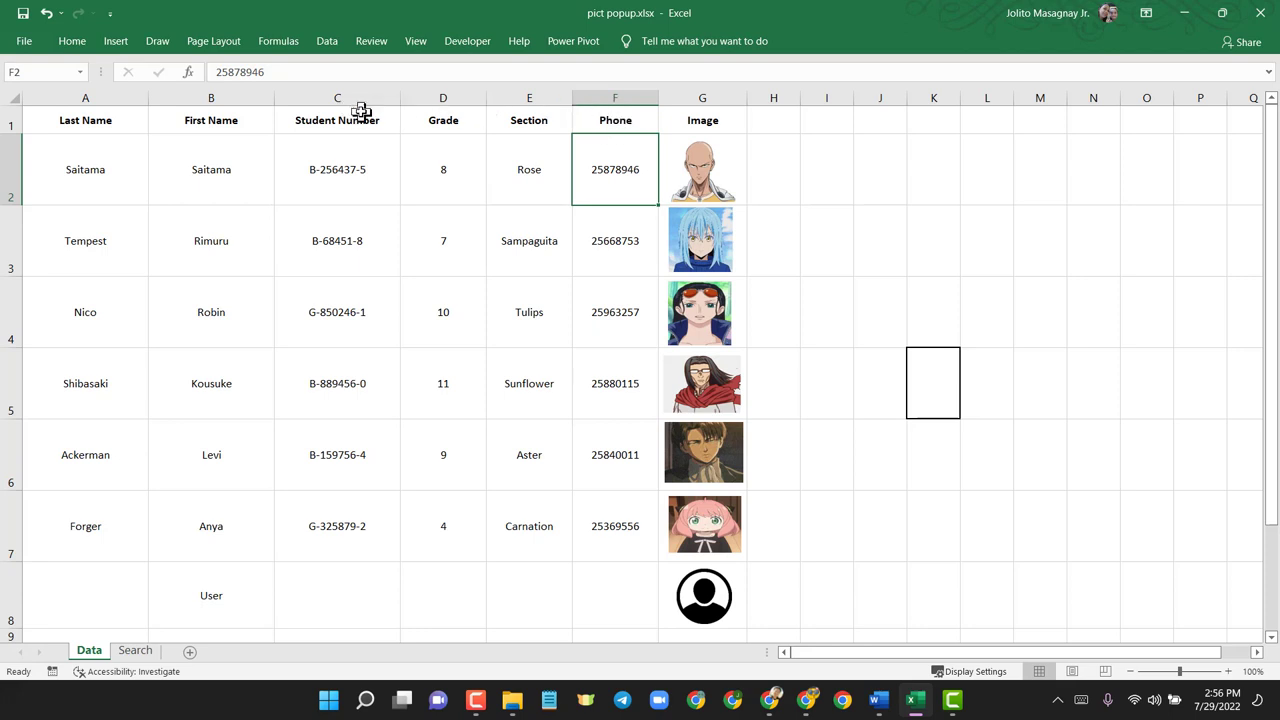
{"action": "left_click", "coordinate": [137, 651]}
{"action": "type", "text": "Phone"}
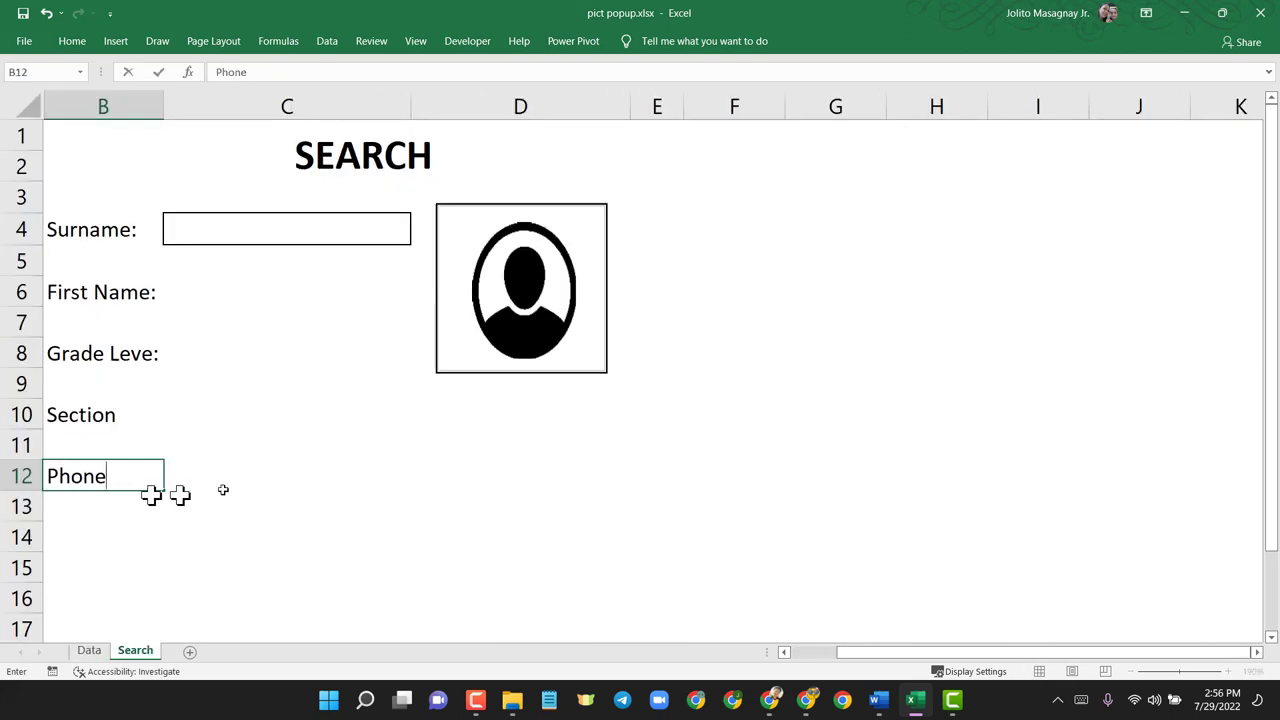
{"action": "left_click", "coordinate": [467, 500]}
{"action": "left_click", "coordinate": [503, 390]}
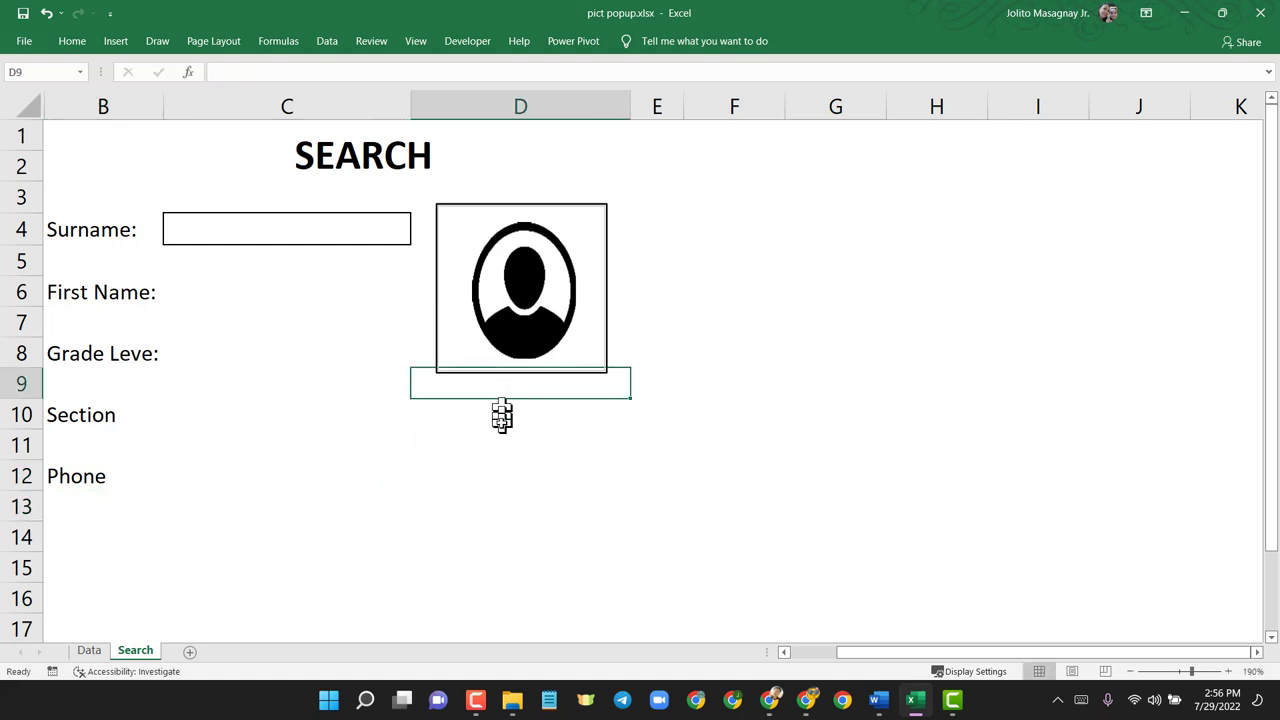
- Select spacer rows 5, 7, 9 and 11 together and drag their height down to 4.80
{"action": "left_click", "coordinate": [195, 410]}
{"action": "left_click", "coordinate": [18, 261]}
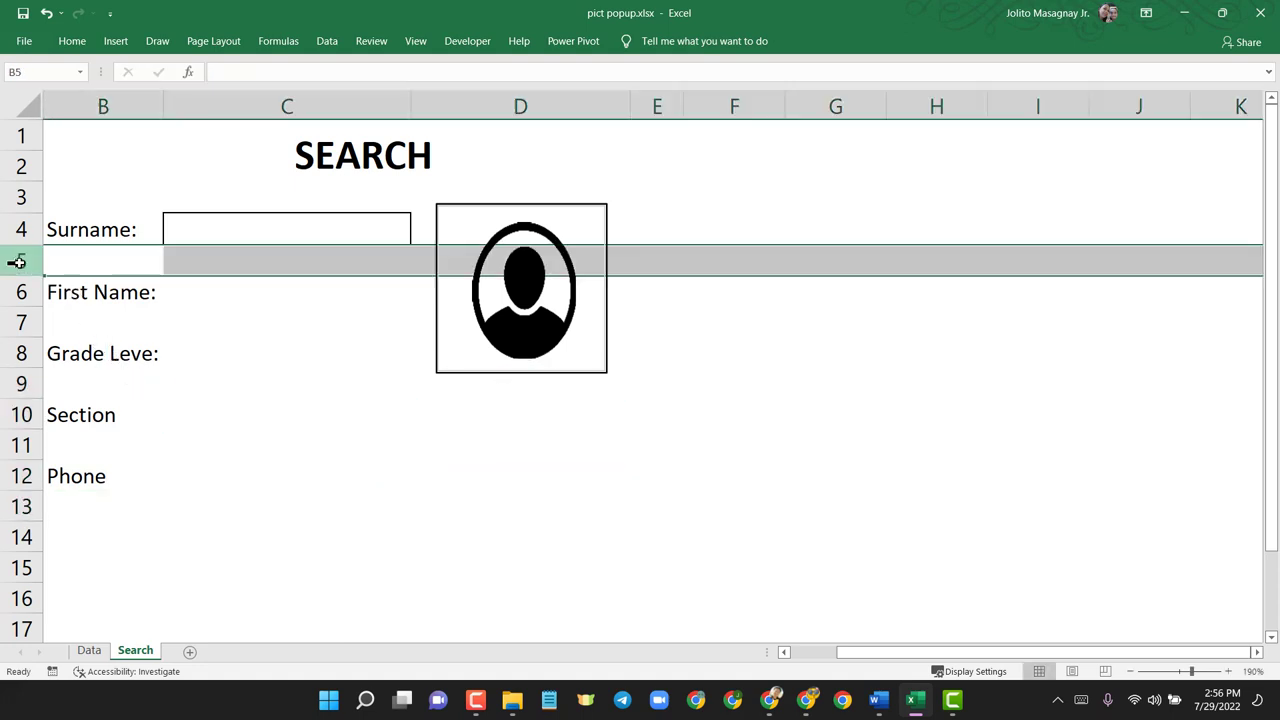
{"action": "left_click_drag", "start_coordinate": [20, 323], "coordinate": [14, 260]}
{"action": "left_click", "coordinate": [18, 322], "text": "ctrl"}
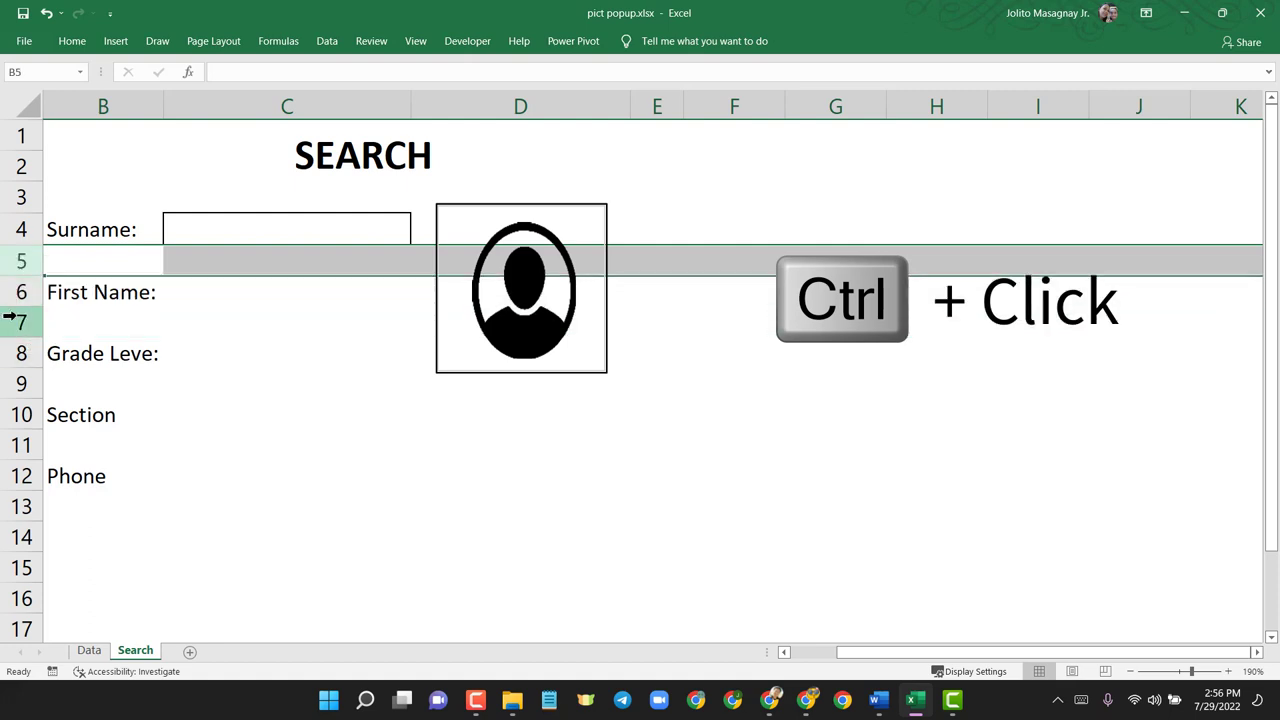
{"action": "left_click", "coordinate": [18, 383], "text": "ctrl"}
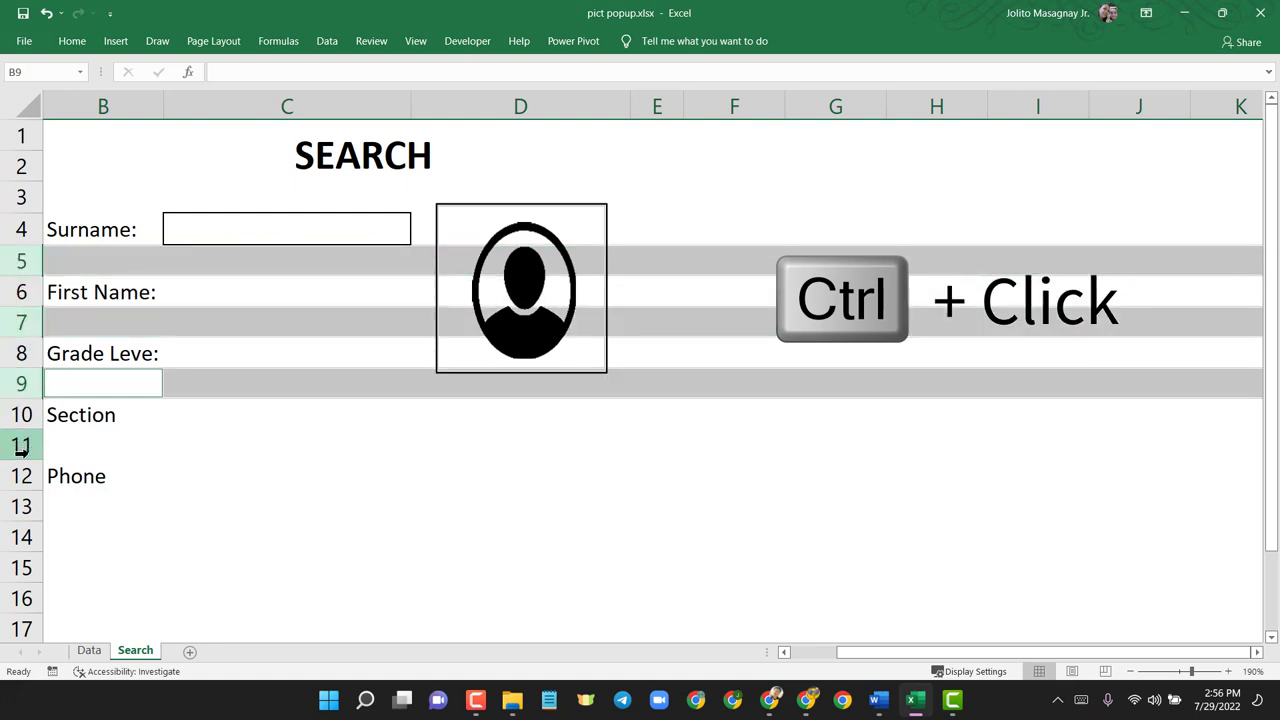
{"action": "left_click", "coordinate": [22, 445], "text": "ctrl"}
{"action": "left_click_drag", "start_coordinate": [22, 458], "coordinate": [34, 434]}
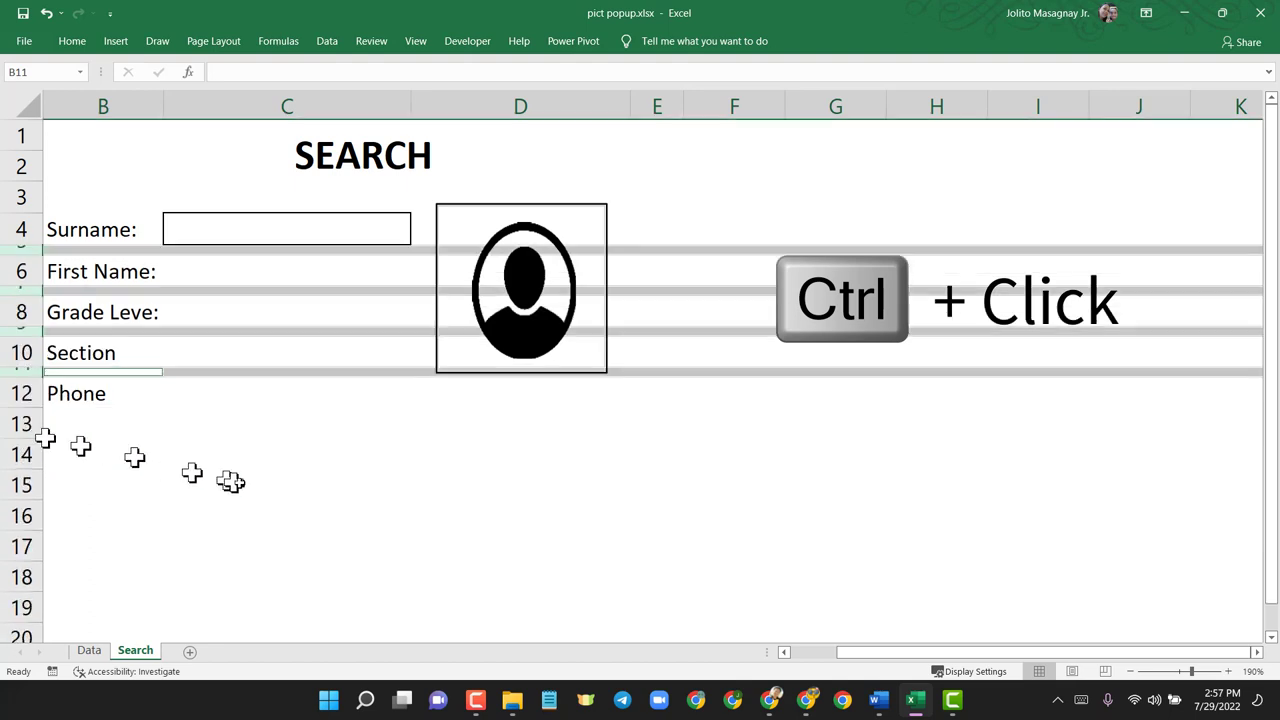
{"action": "left_click", "coordinate": [260, 455]}
- Apply Outside Borders from the Home Borders menu to input cells C6, C8, C10 and C12
{"action": "left_click", "coordinate": [214, 272]}
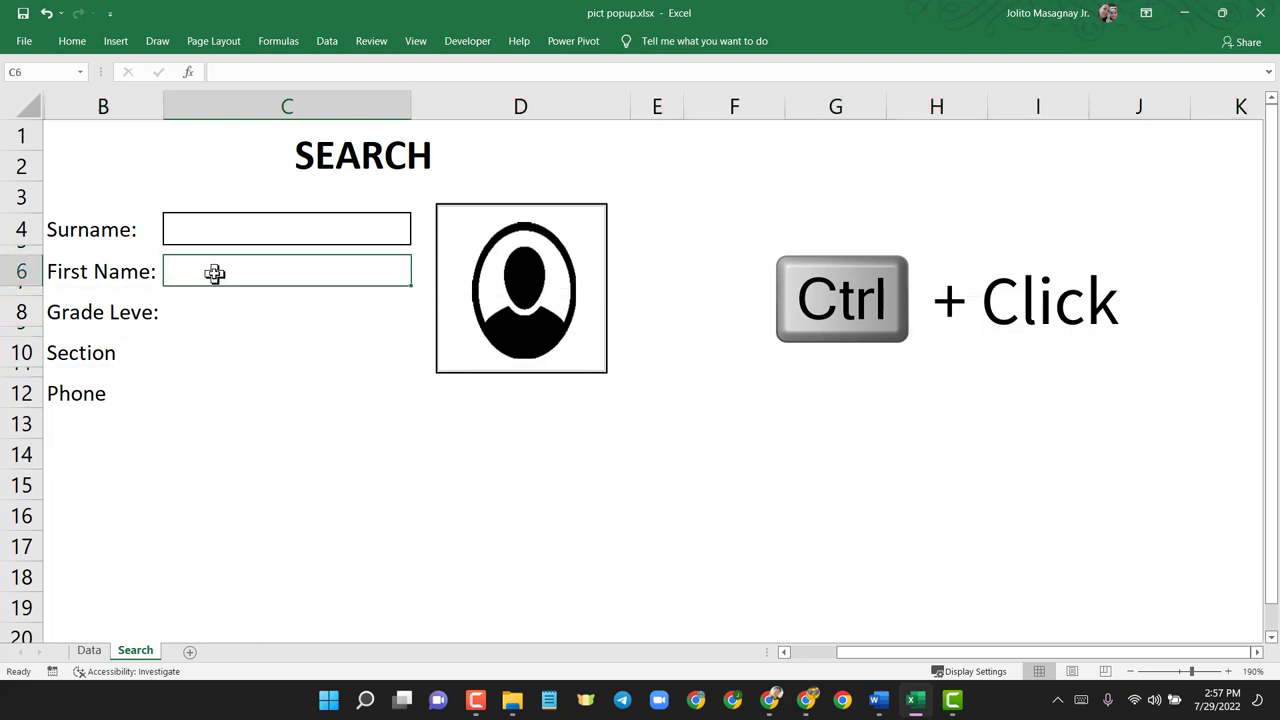
{"action": "left_click", "coordinate": [116, 41]}
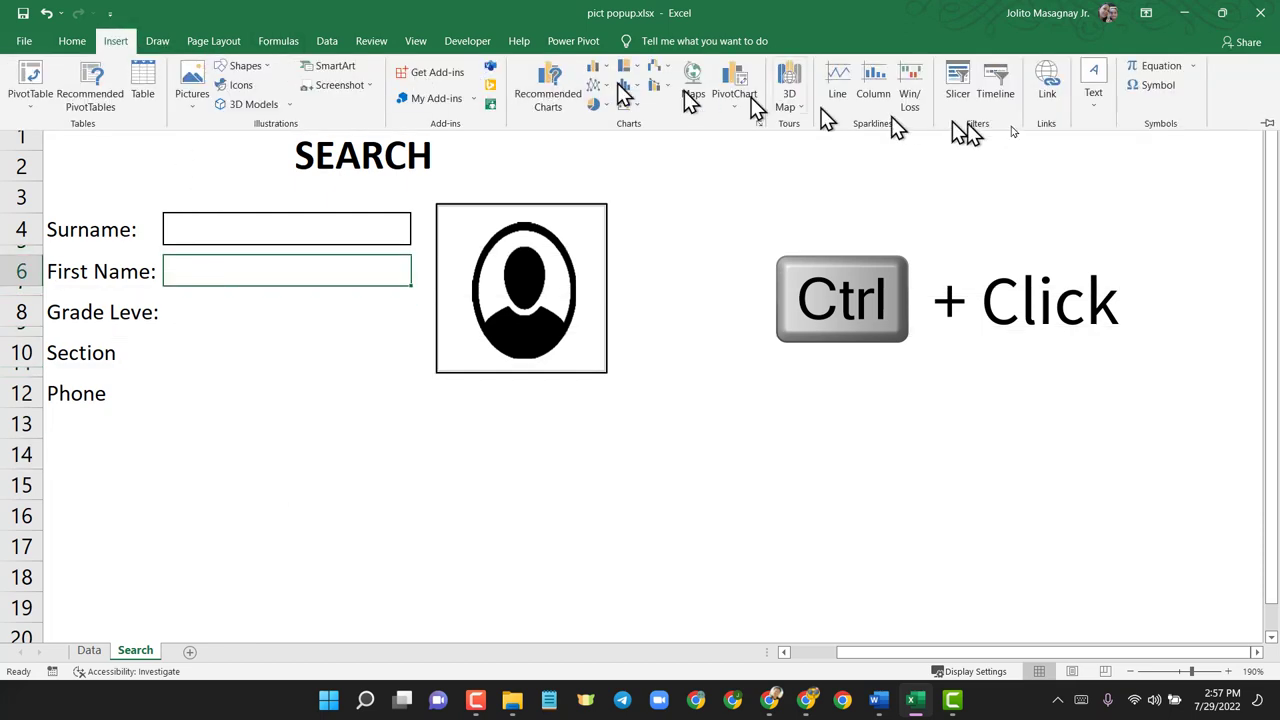
{"action": "left_click", "coordinate": [1266, 124]}
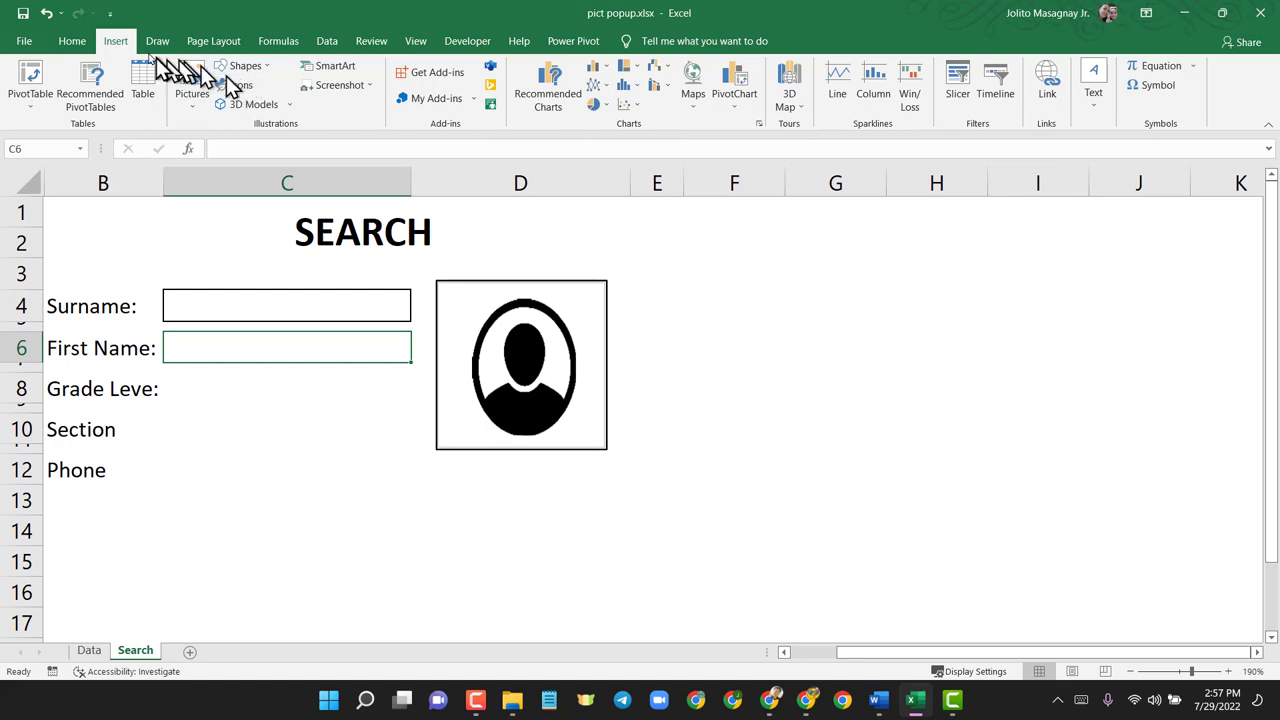
{"action": "left_click", "coordinate": [80, 47]}
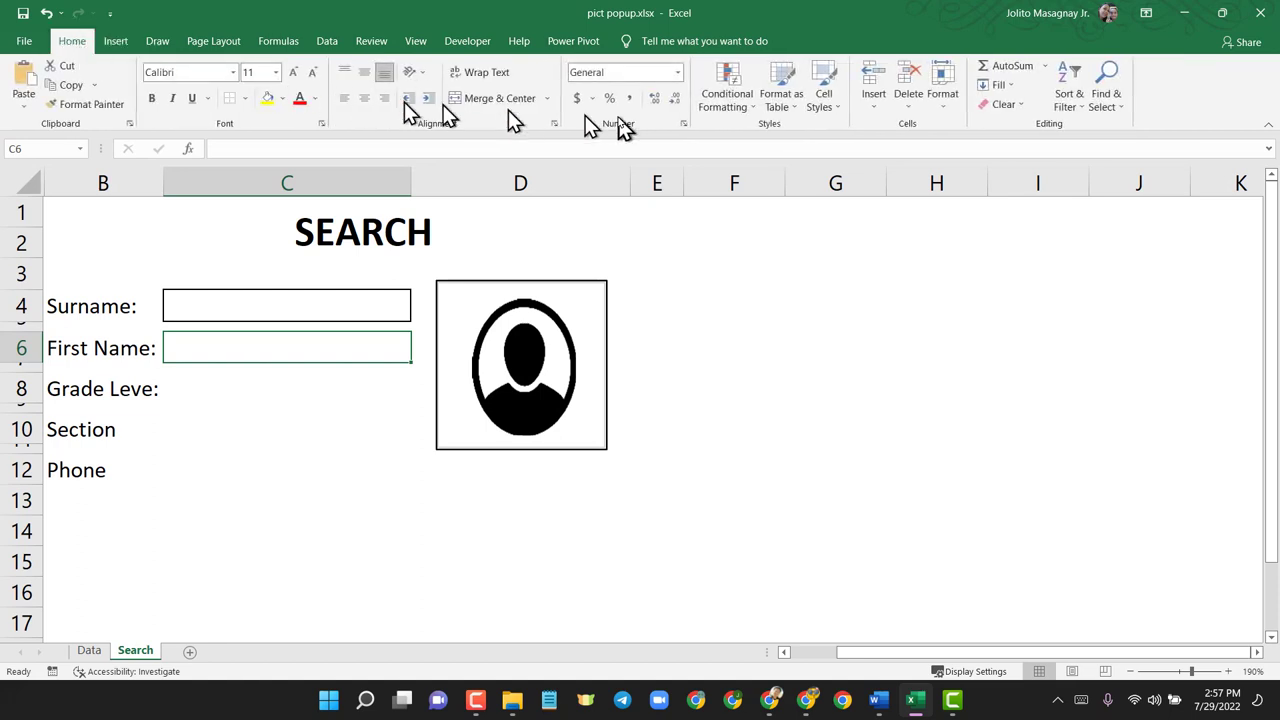
{"action": "left_click", "coordinate": [244, 100]}
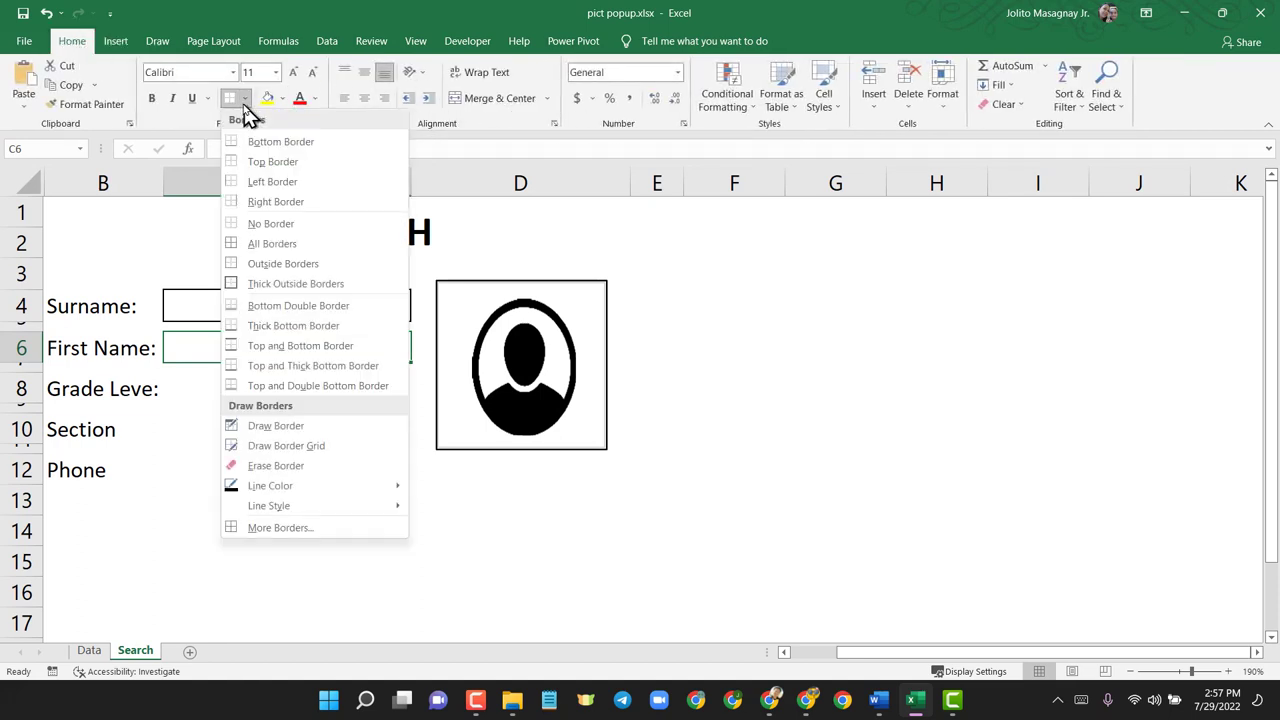
{"action": "left_click", "coordinate": [252, 265]}
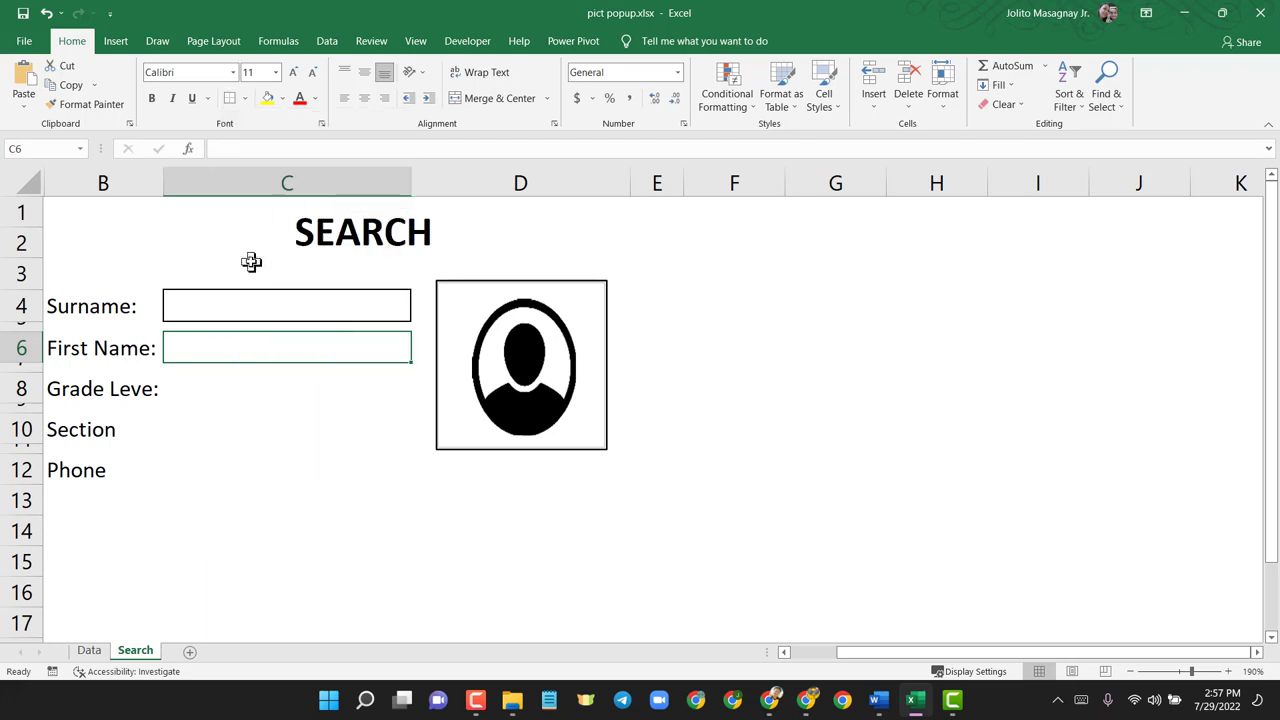
{"action": "key", "text": "Down"}
{"action": "key", "text": "Down"}
{"action": "key", "text": "Down"}
{"action": "key", "text": "Down"}
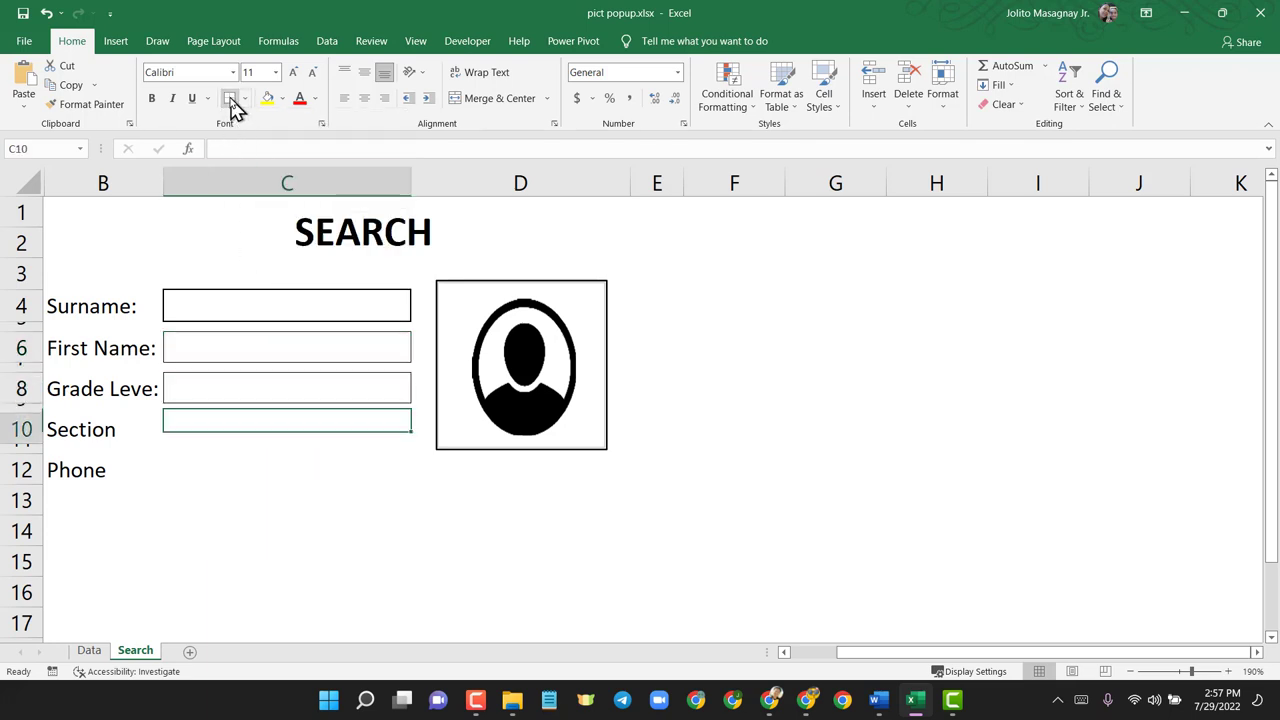
{"action": "left_click", "coordinate": [230, 98]}
{"action": "key", "text": "Down"}
{"action": "key", "text": "Down"}
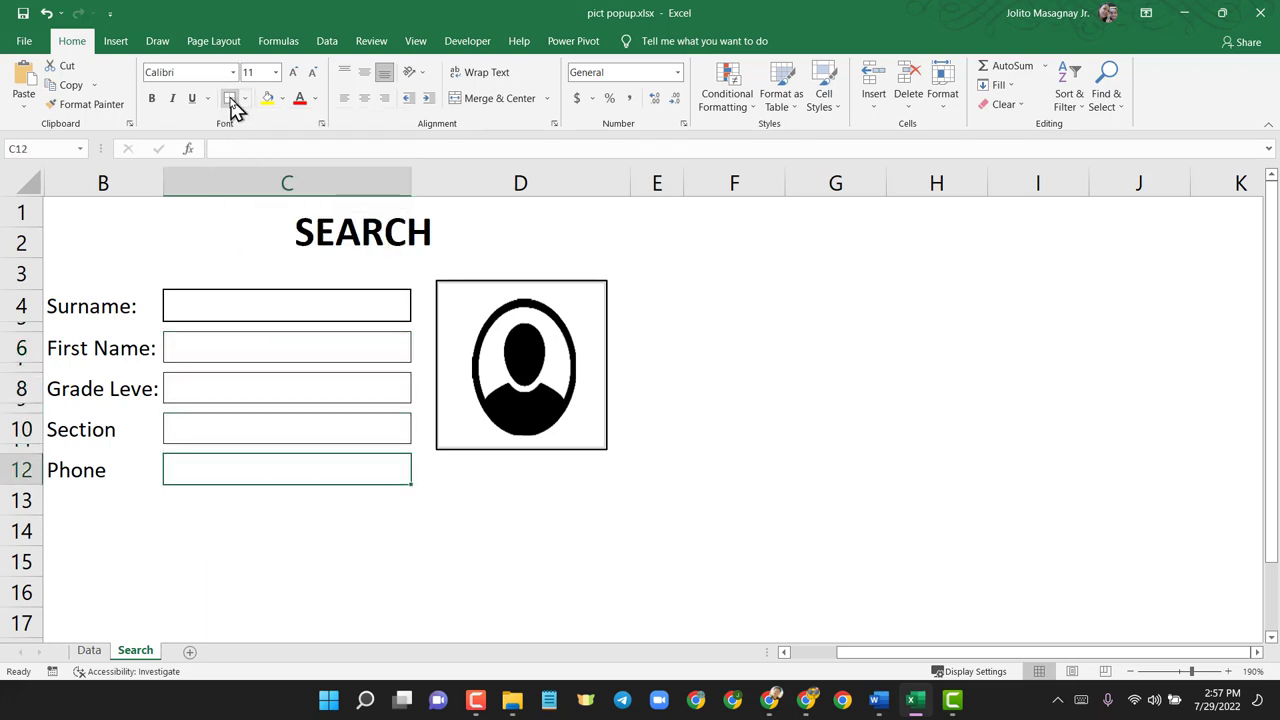
{"action": "left_click", "coordinate": [489, 479]}
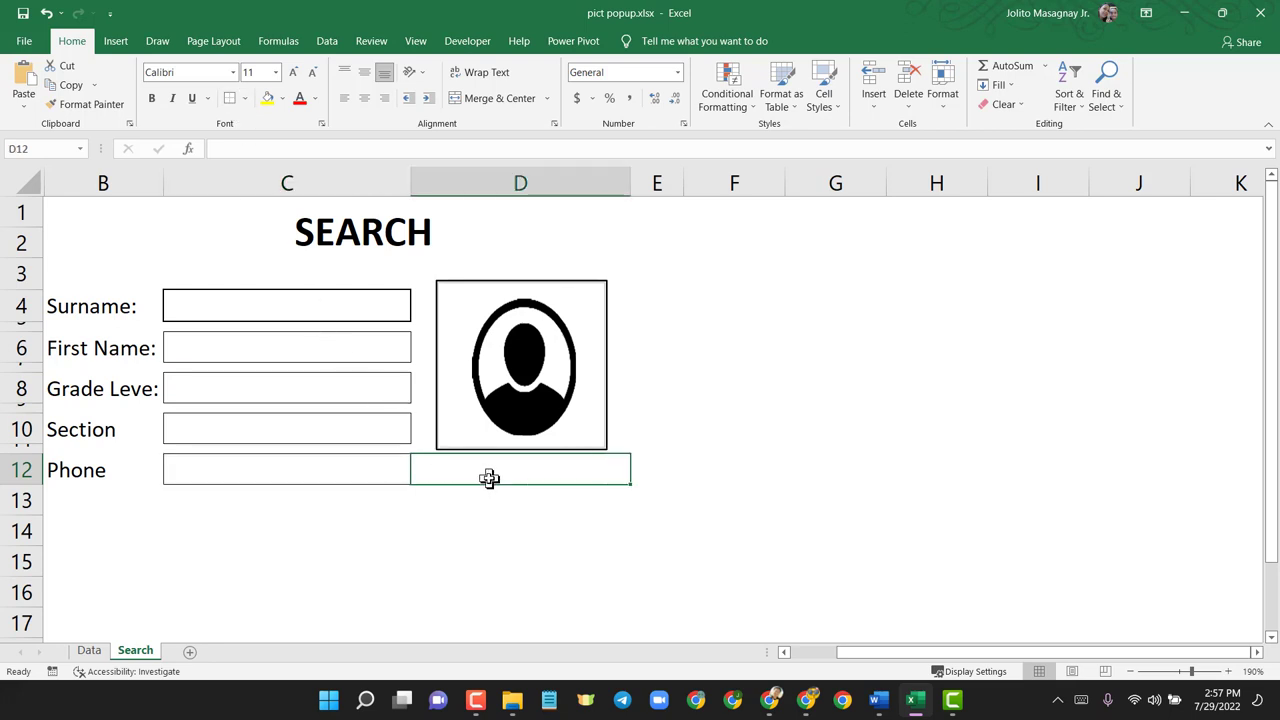
- Enlarge the profile picture, shorten row 13, and add a border to cell D14 beneath it
{"action": "left_click", "coordinate": [540, 390]}
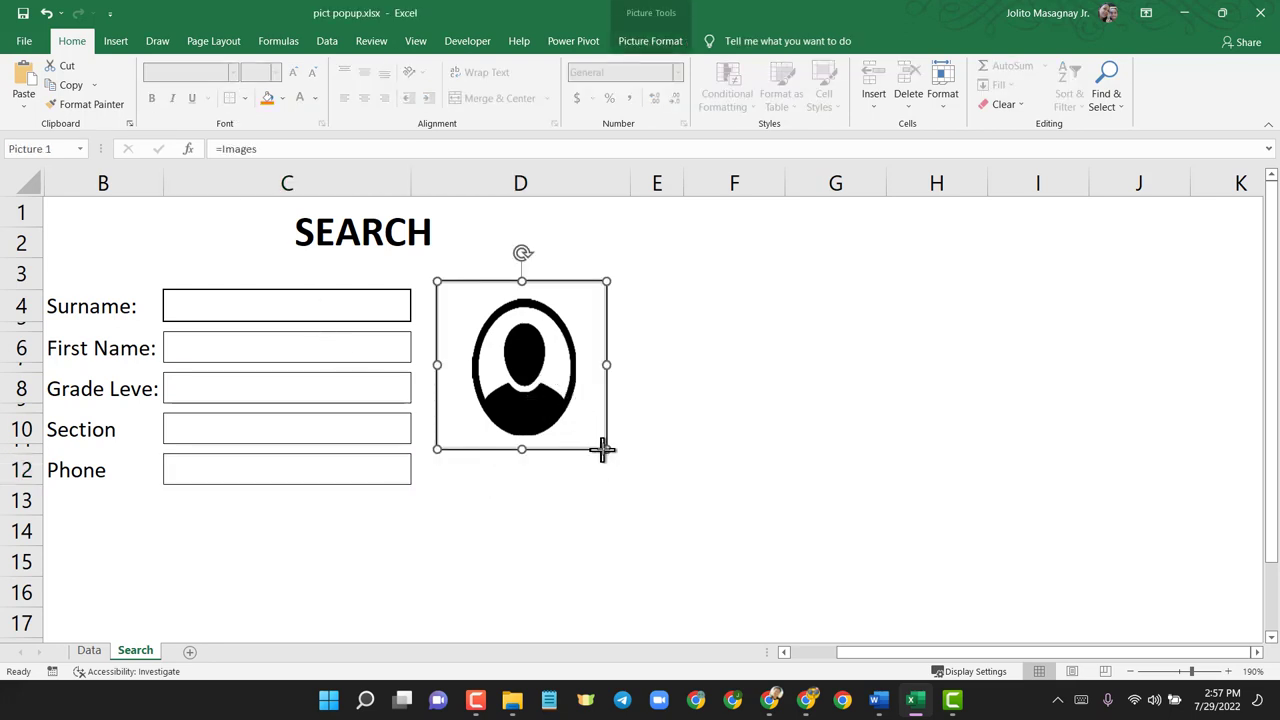
{"action": "left_click_drag", "start_coordinate": [604, 450], "coordinate": [616, 481]}
{"action": "left_click", "coordinate": [500, 525]}
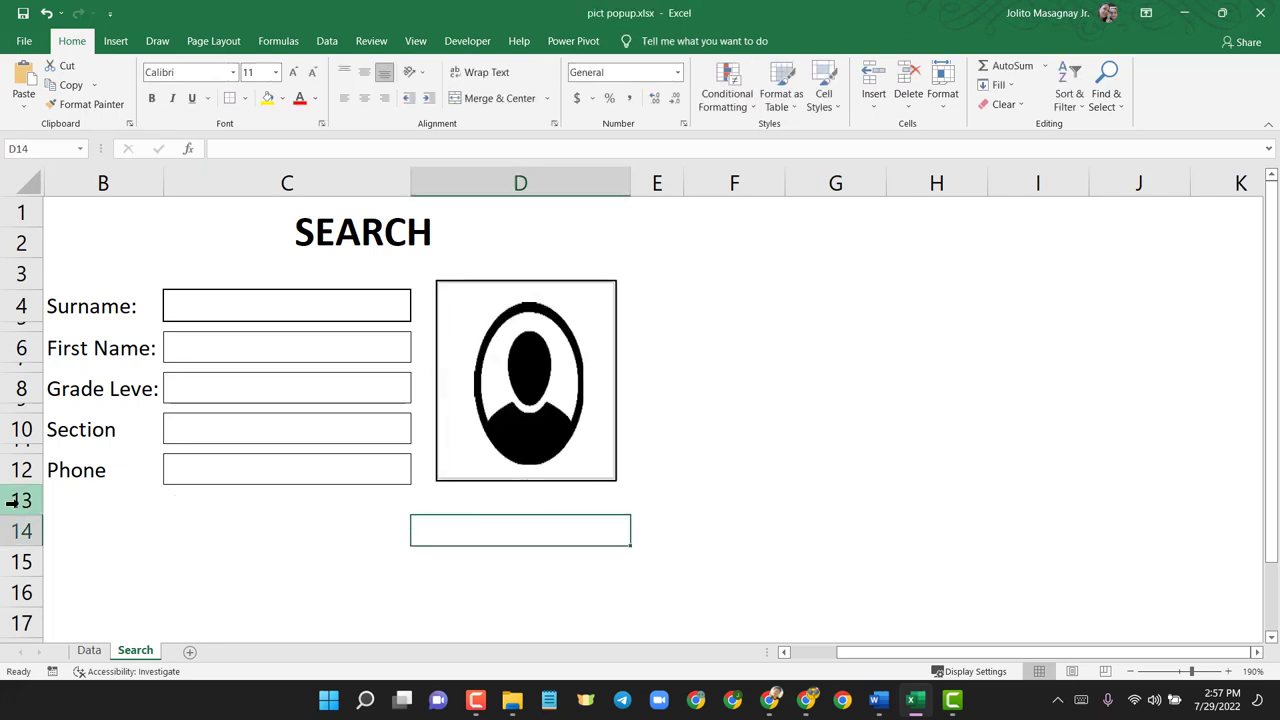
{"action": "left_click_drag", "start_coordinate": [30, 514], "coordinate": [30, 497]}
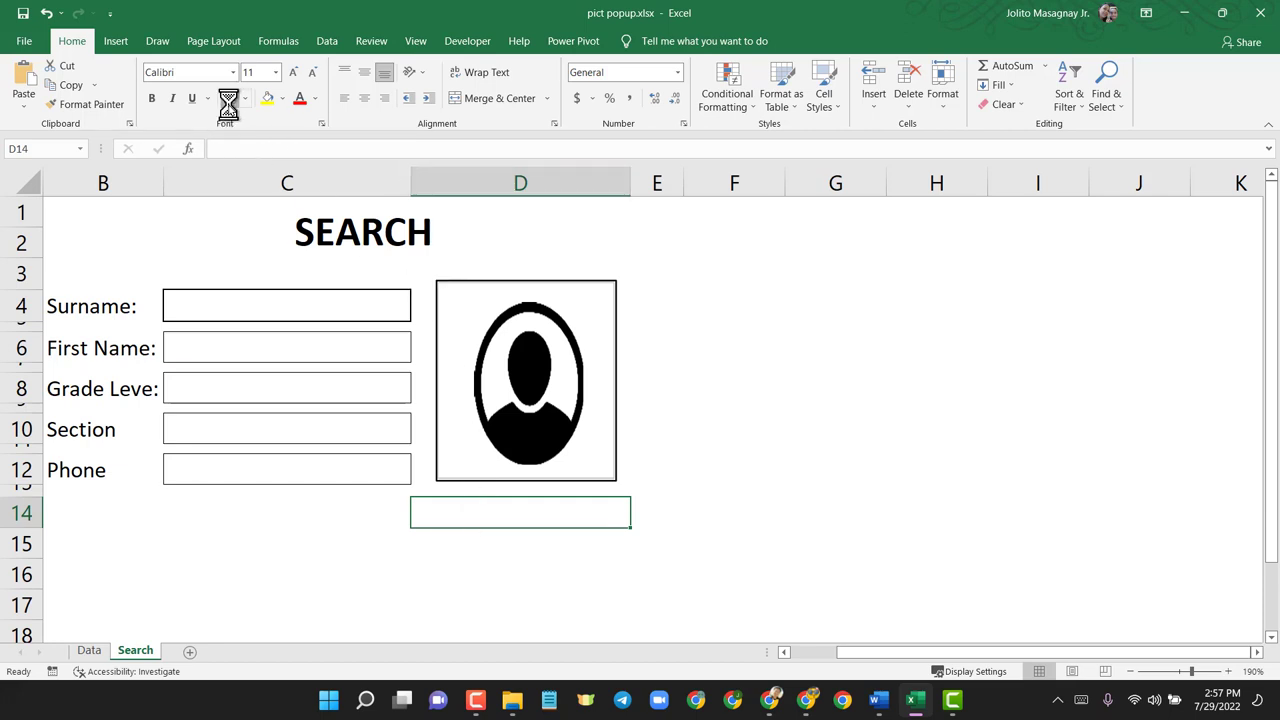
{"action": "left_click", "coordinate": [658, 508]}
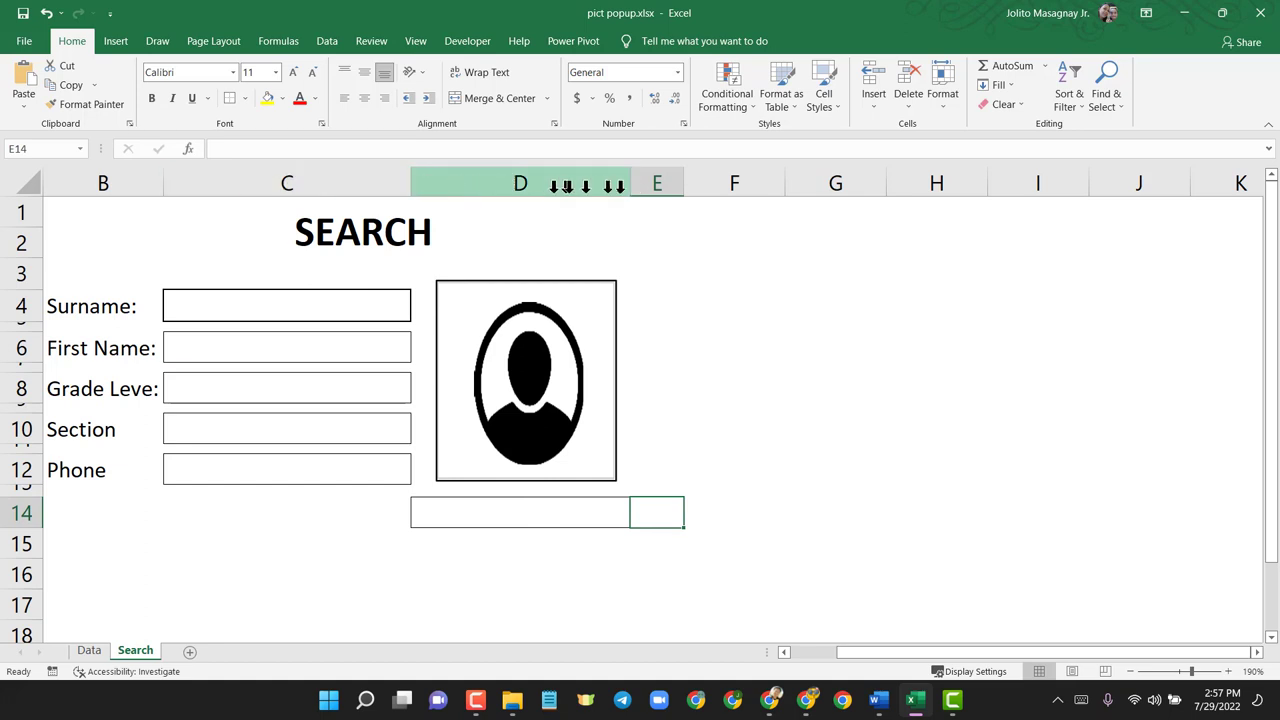
- Narrow column D to 17.89 width and nudge the picture to line up with it
{"action": "left_click_drag", "start_coordinate": [624, 188], "coordinate": [621, 192]}
{"action": "left_click", "coordinate": [557, 357]}
{"action": "left_click_drag", "start_coordinate": [557, 357], "coordinate": [546, 365]}
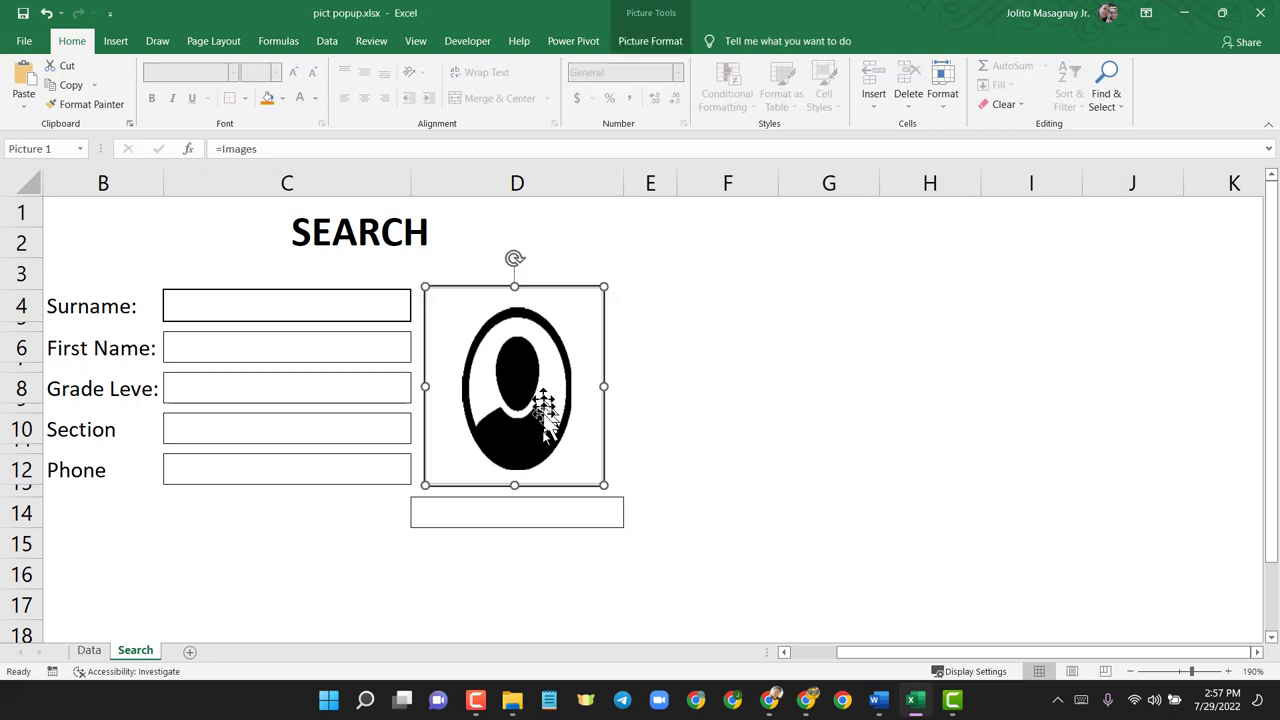
{"action": "left_click", "coordinate": [687, 457]}
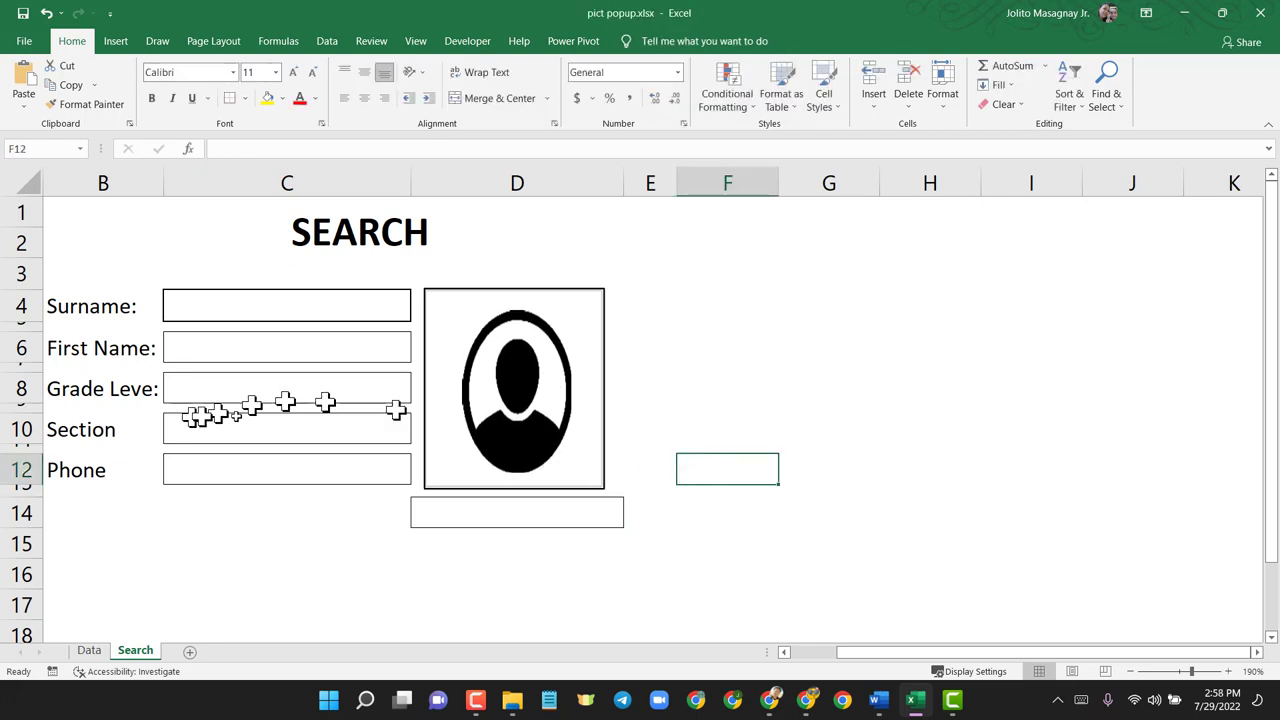
{"action": "left_click", "coordinate": [481, 542]}
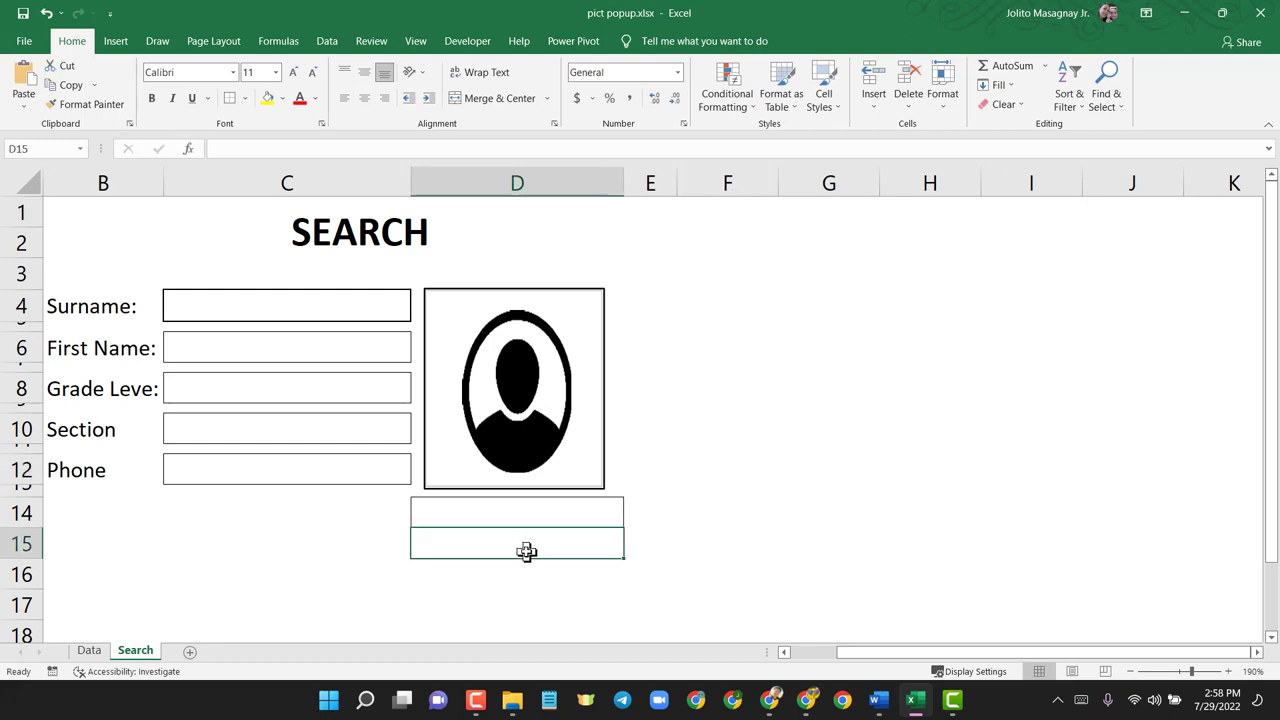
{"action": "left_click", "coordinate": [377, 516]}
{"action": "left_click", "coordinate": [244, 304]}
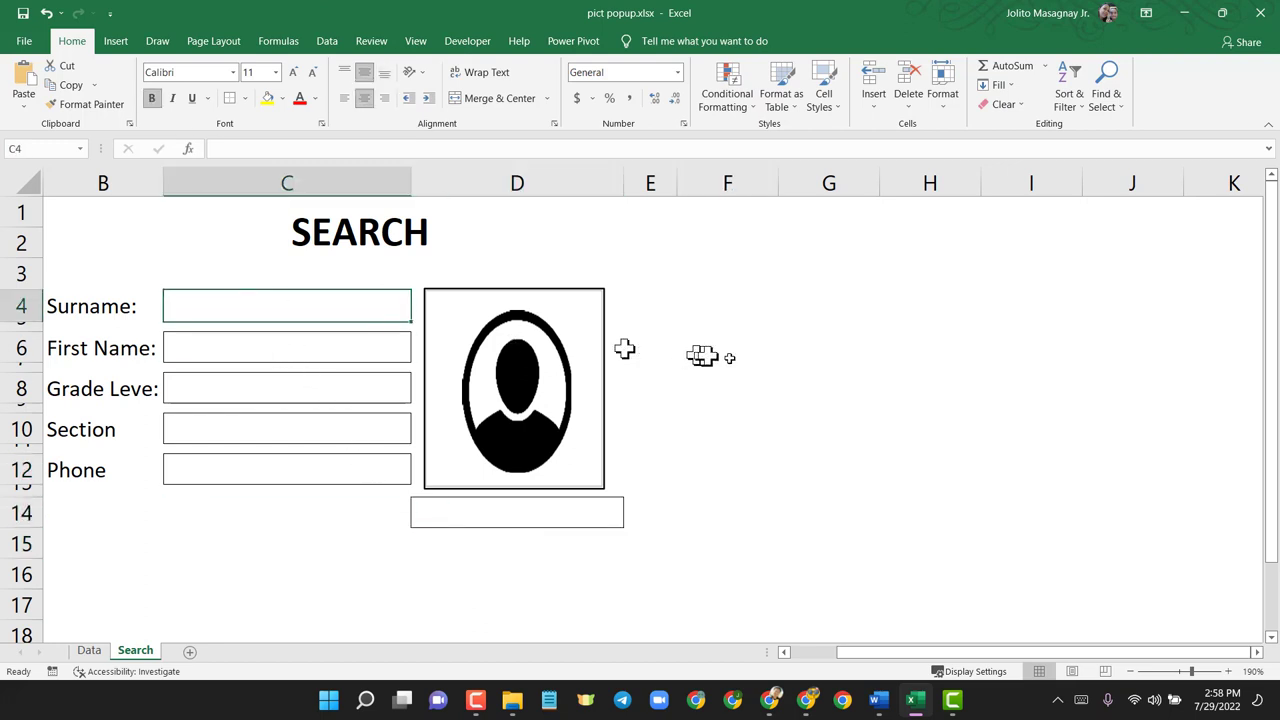
- Enter Forger in surname cell C4 so the photo frame shows that student's picture
{"action": "type", "text": "Forger"}
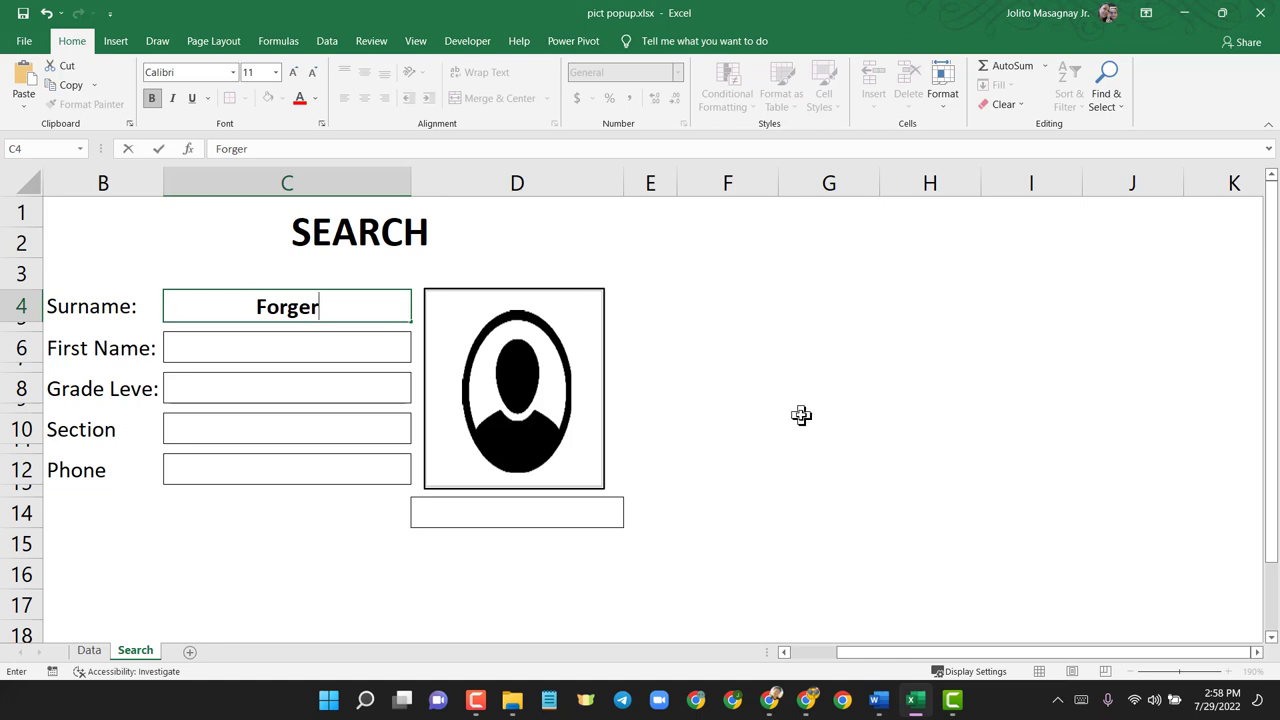
{"action": "key", "text": "Return"}
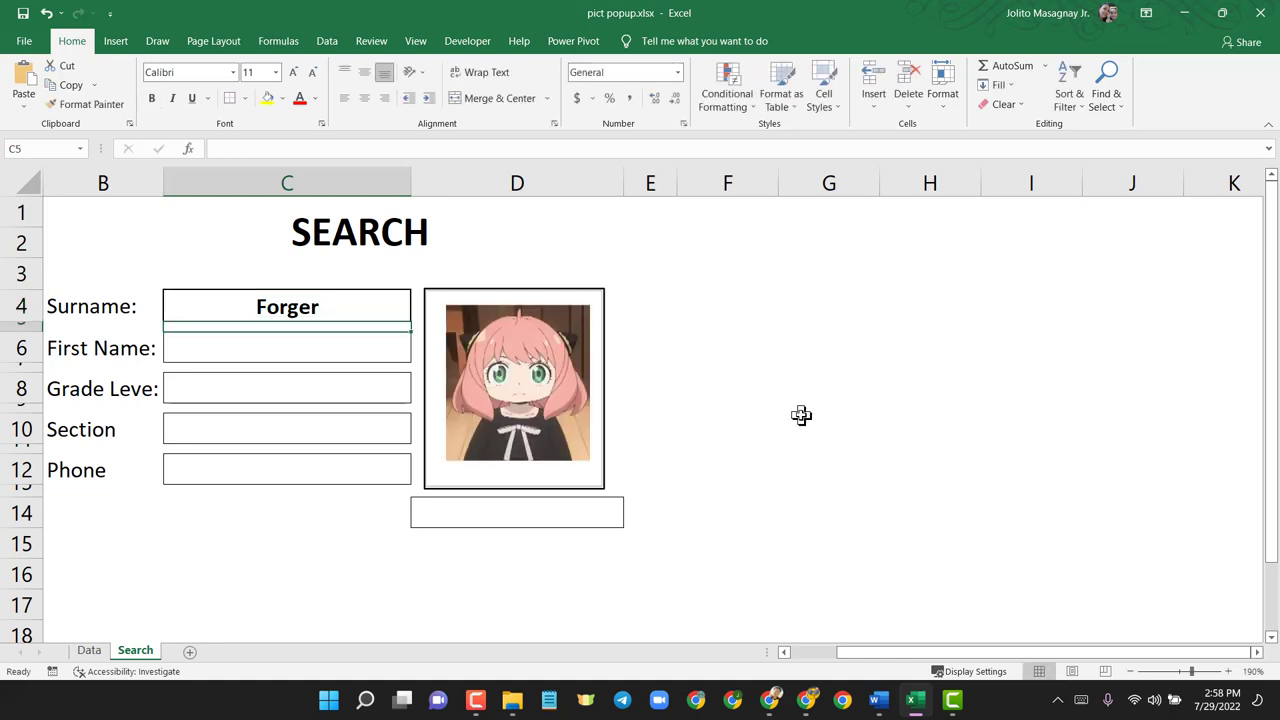
{"action": "left_click", "coordinate": [92, 651]}
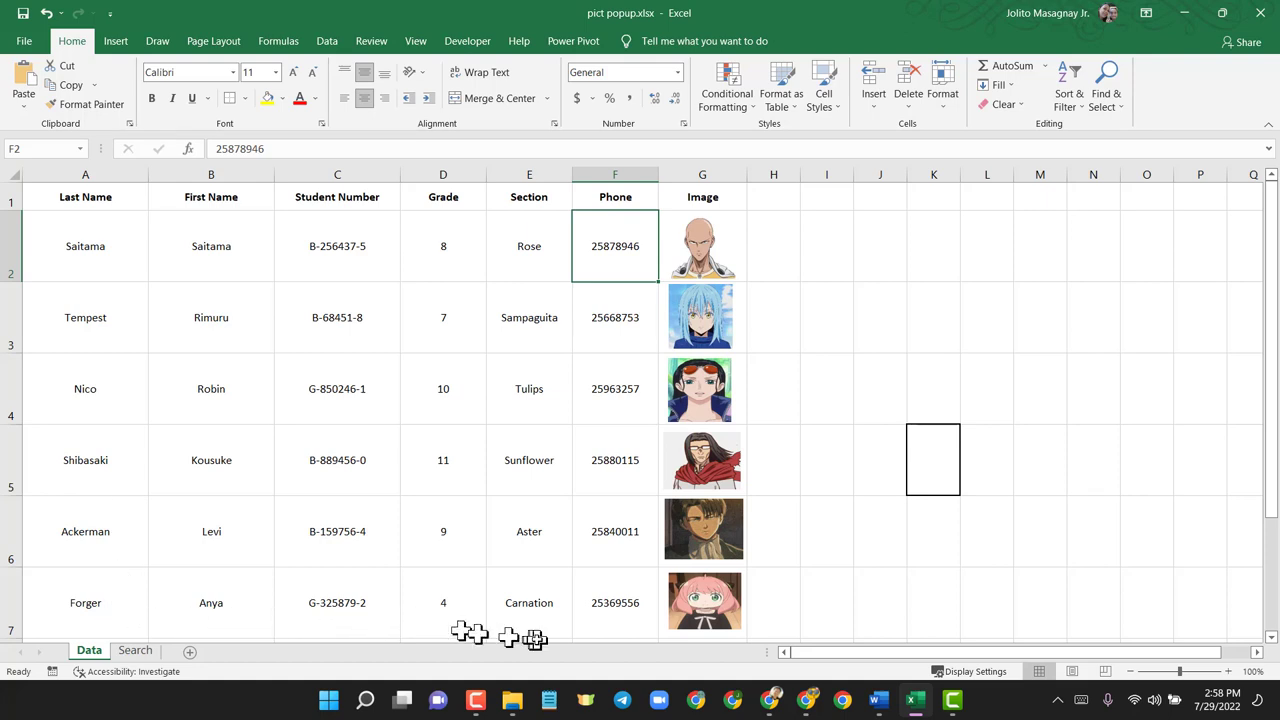
{"action": "left_click", "coordinate": [135, 651]}
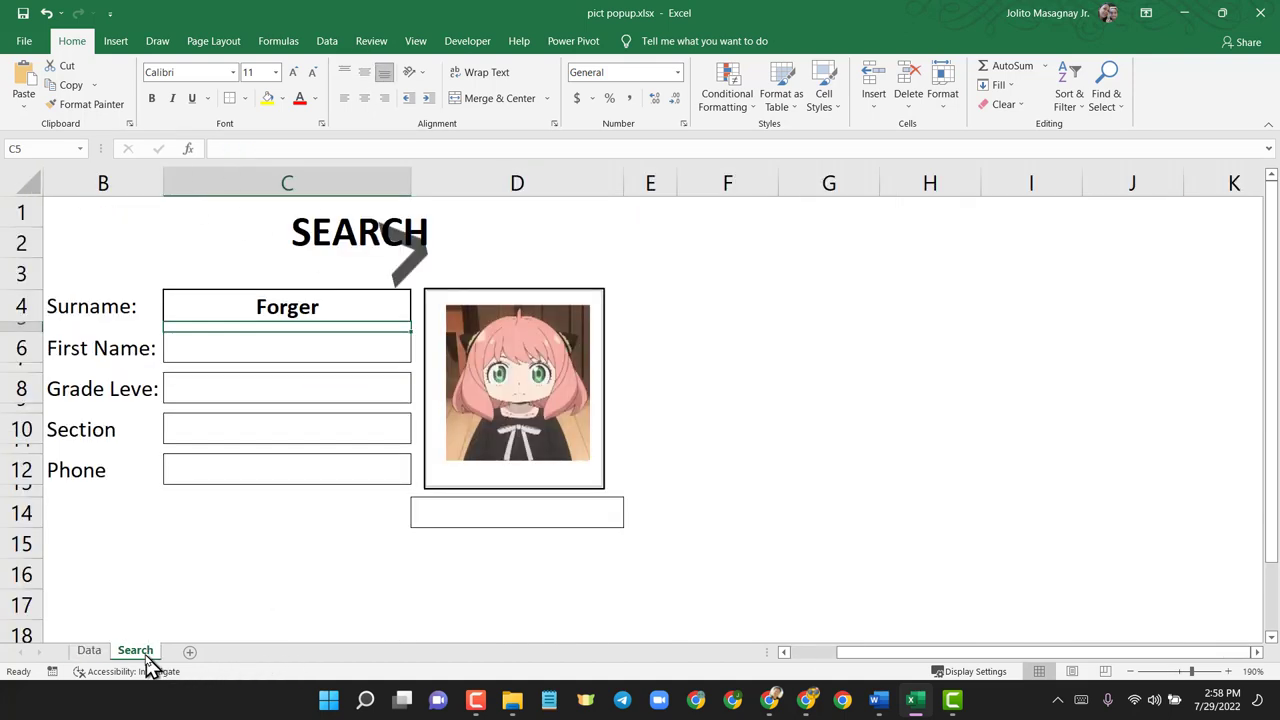
{"action": "left_click", "coordinate": [278, 348]}
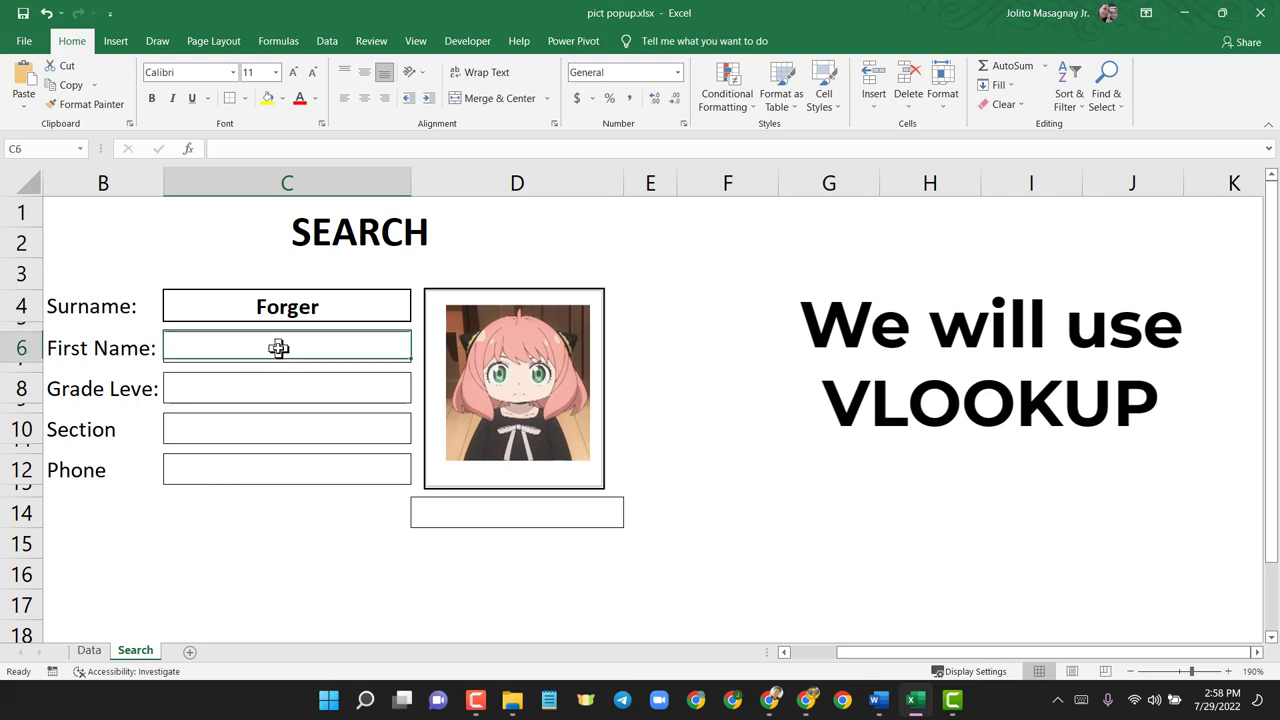
- Enter =VLOOKUP(C4,Data!A2:F7,2,FALSE) in C6 so First Name returns Anya
{"action": "left_click", "coordinate": [312, 148]}
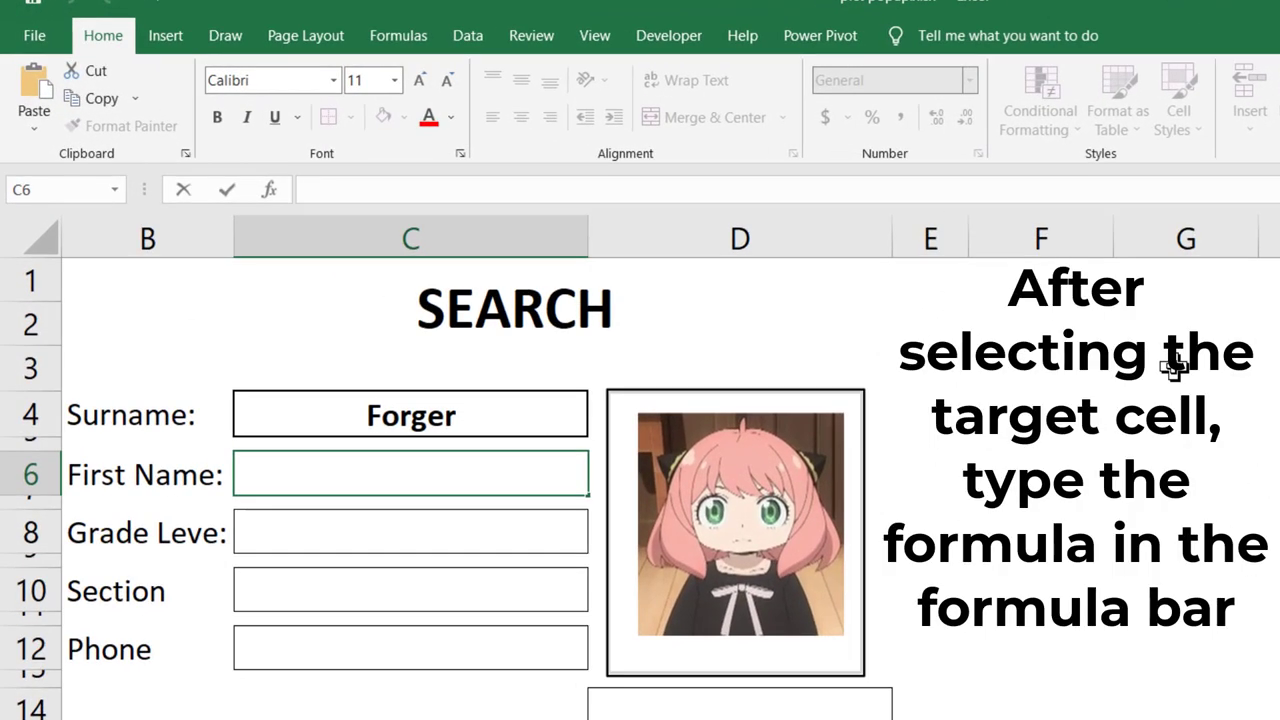
{"action": "type", "text": "="}
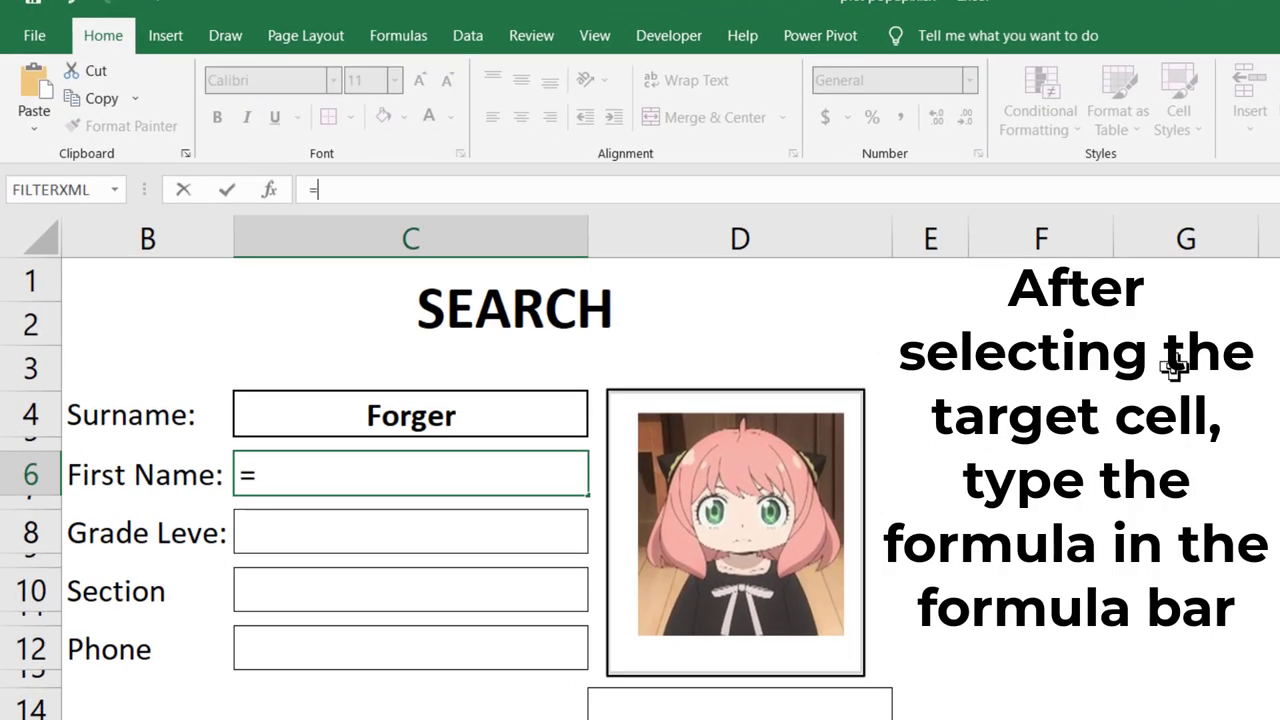
{"action": "type", "text": "vloo"}
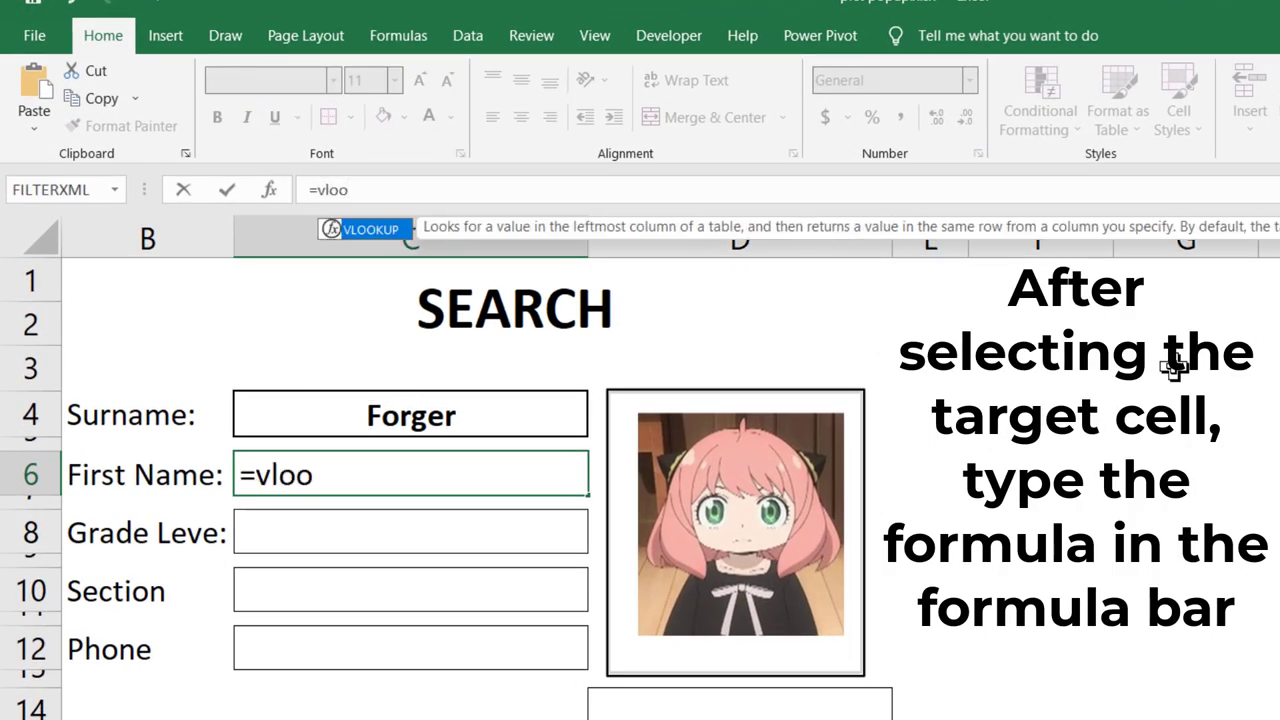
{"action": "double_click", "coordinate": [381, 237]}
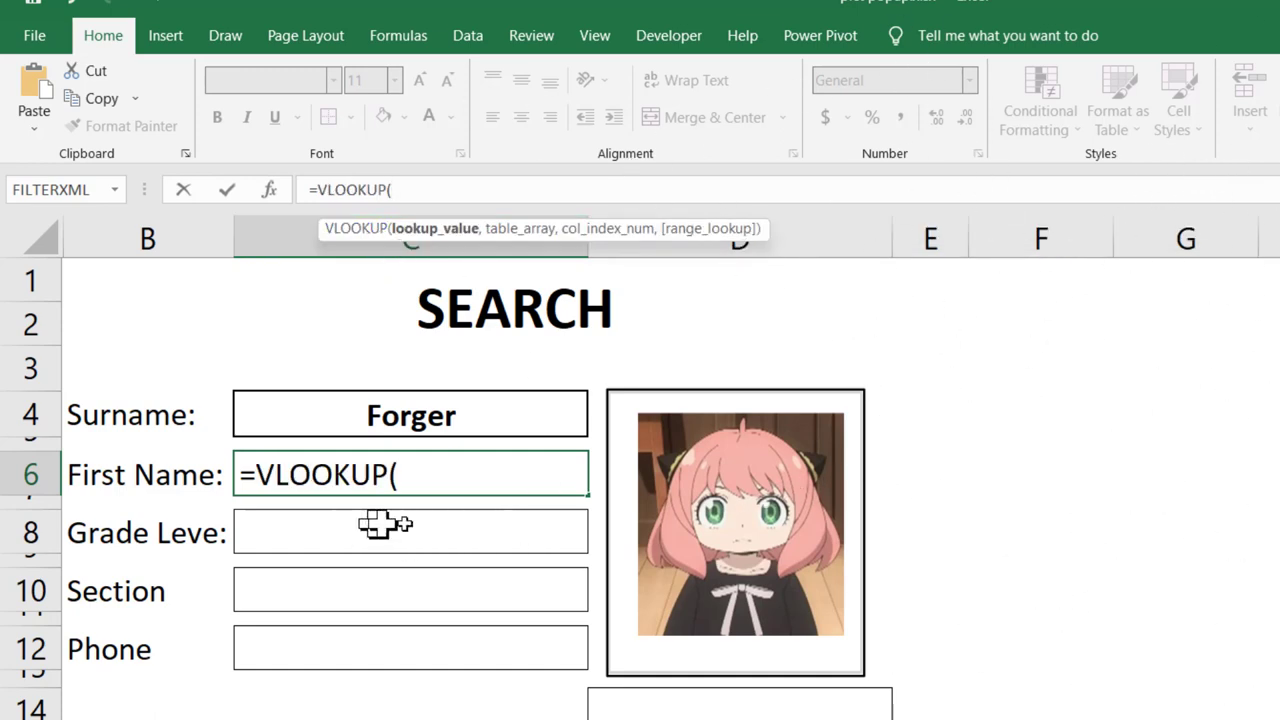
{"action": "left_click", "coordinate": [498, 424]}
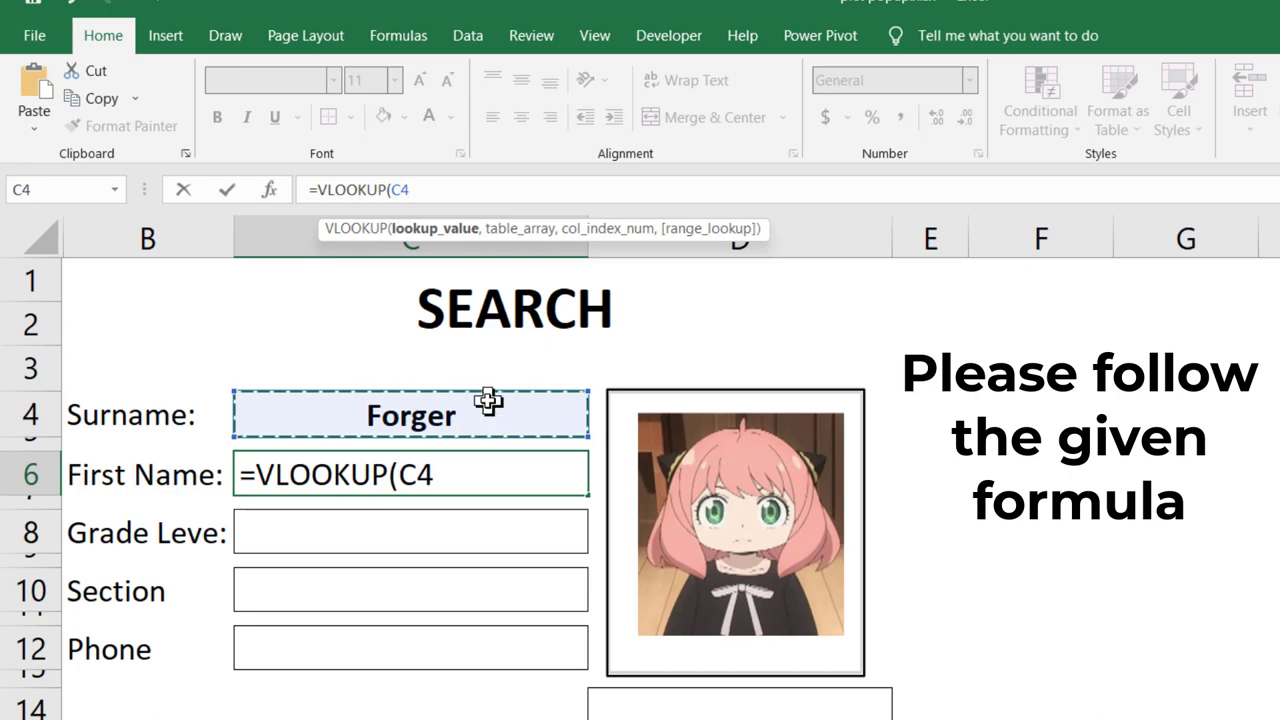
{"action": "type", "text": ","}
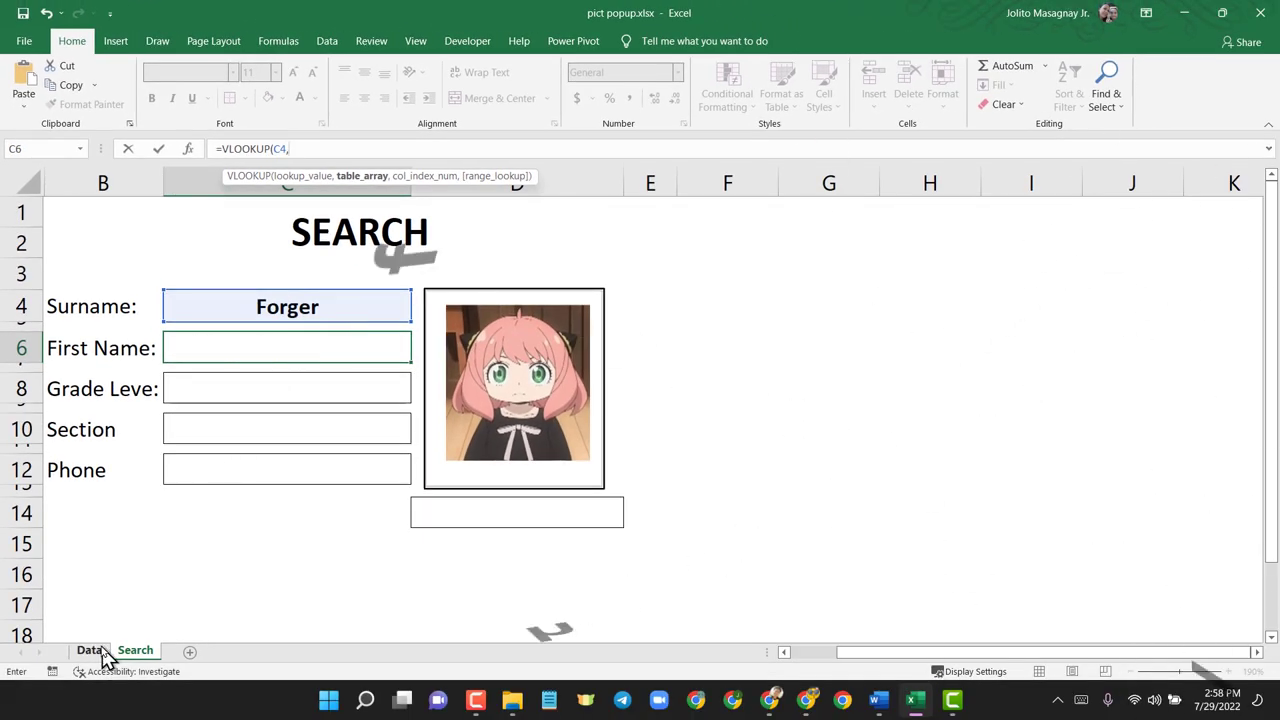
{"action": "left_click", "coordinate": [89, 650]}
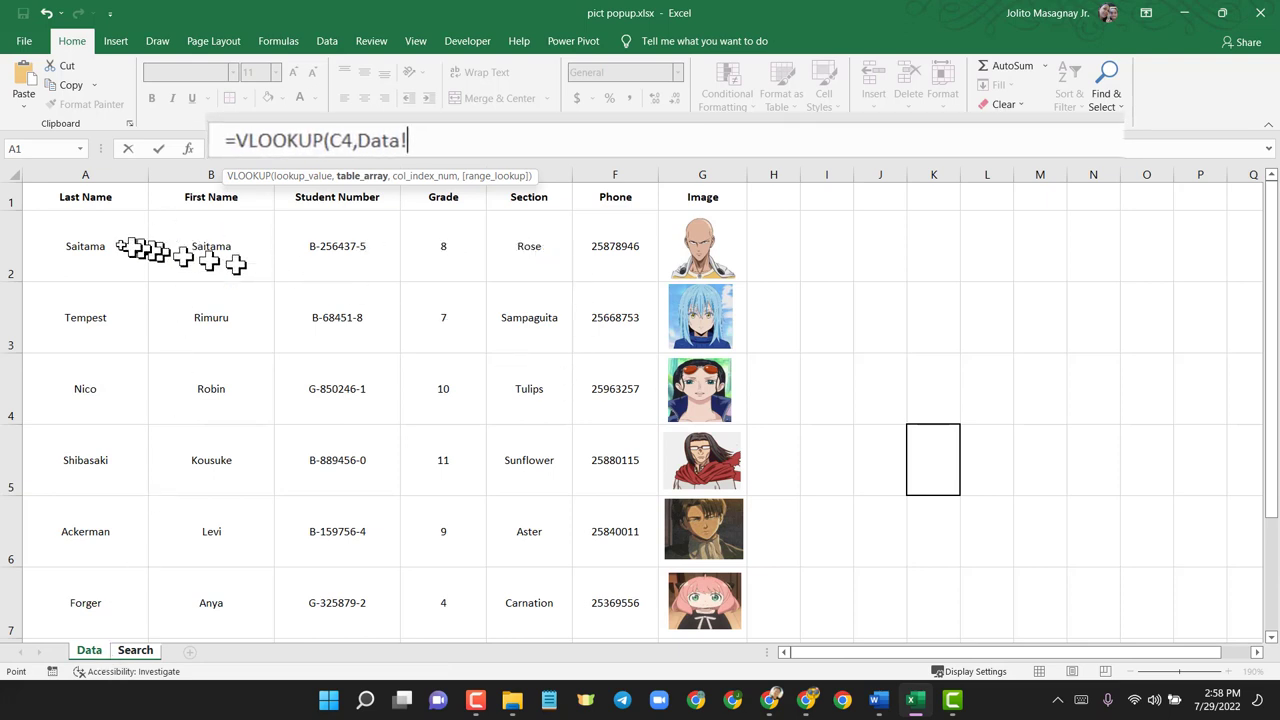
{"action": "left_click", "coordinate": [45, 236]}
{"action": "left_click_drag", "start_coordinate": [45, 236], "coordinate": [619, 598]}
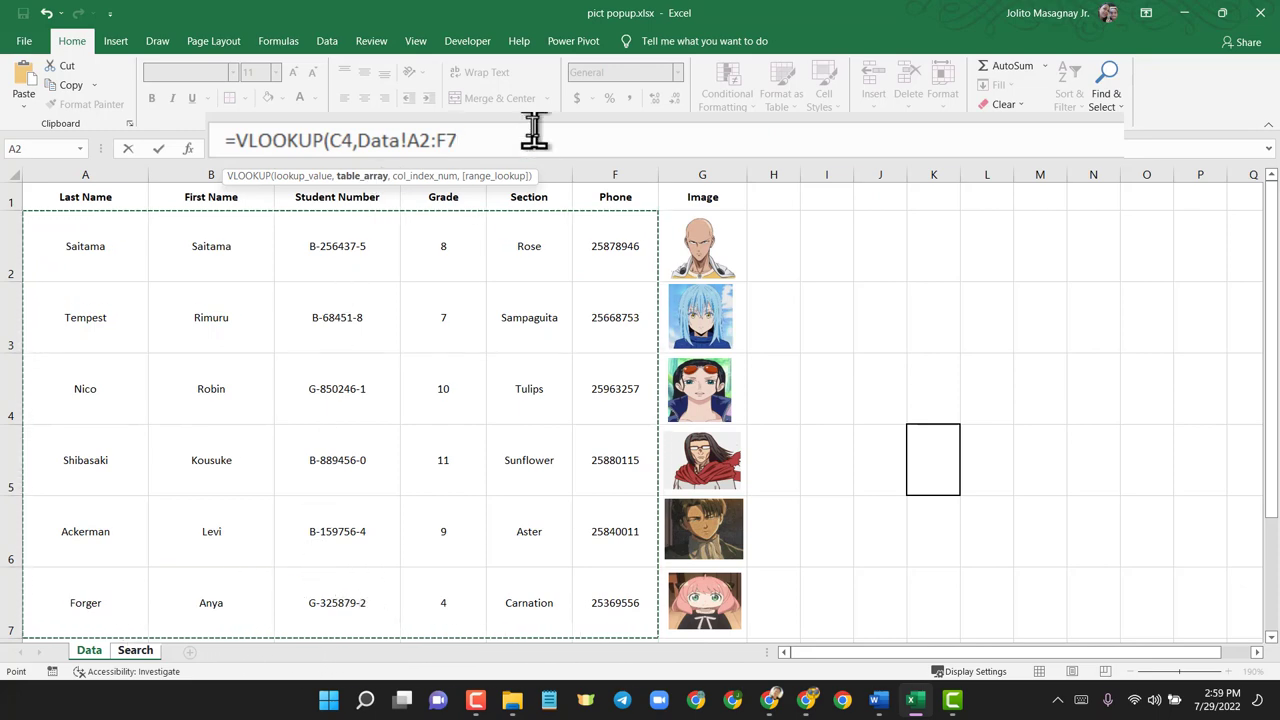
{"action": "type", "text": ",2"}
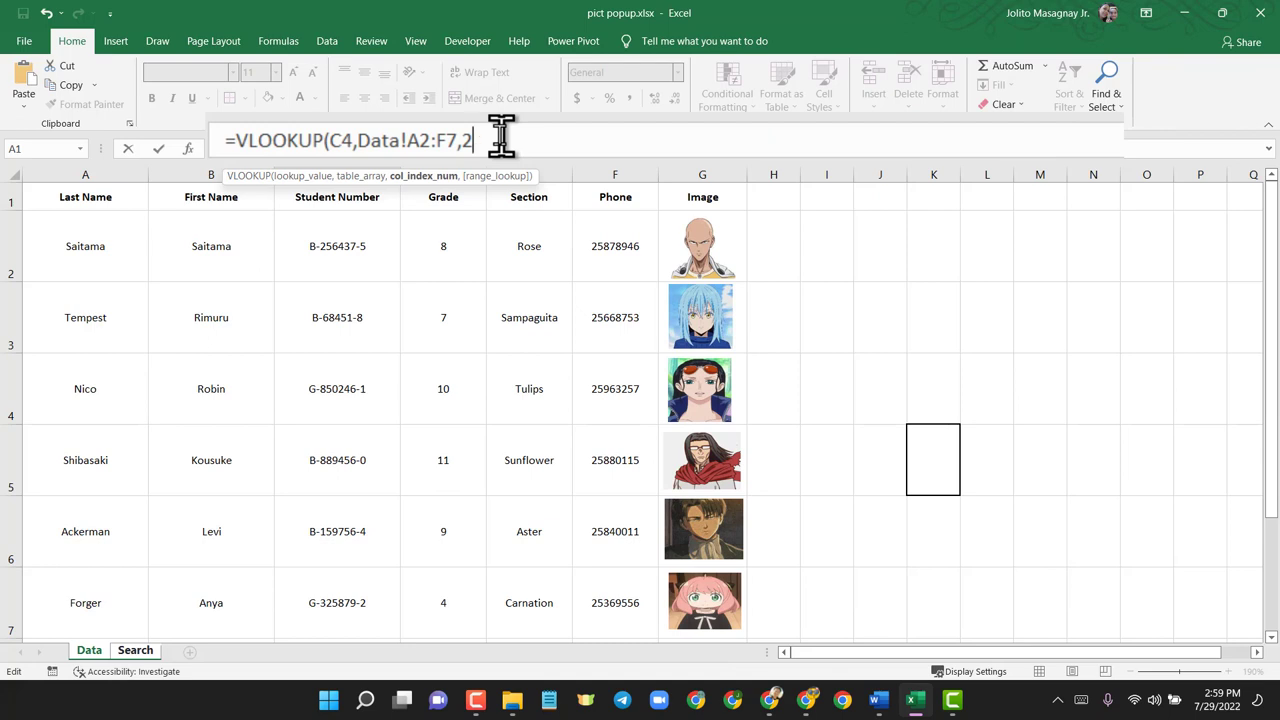
{"action": "type", "text": ","}
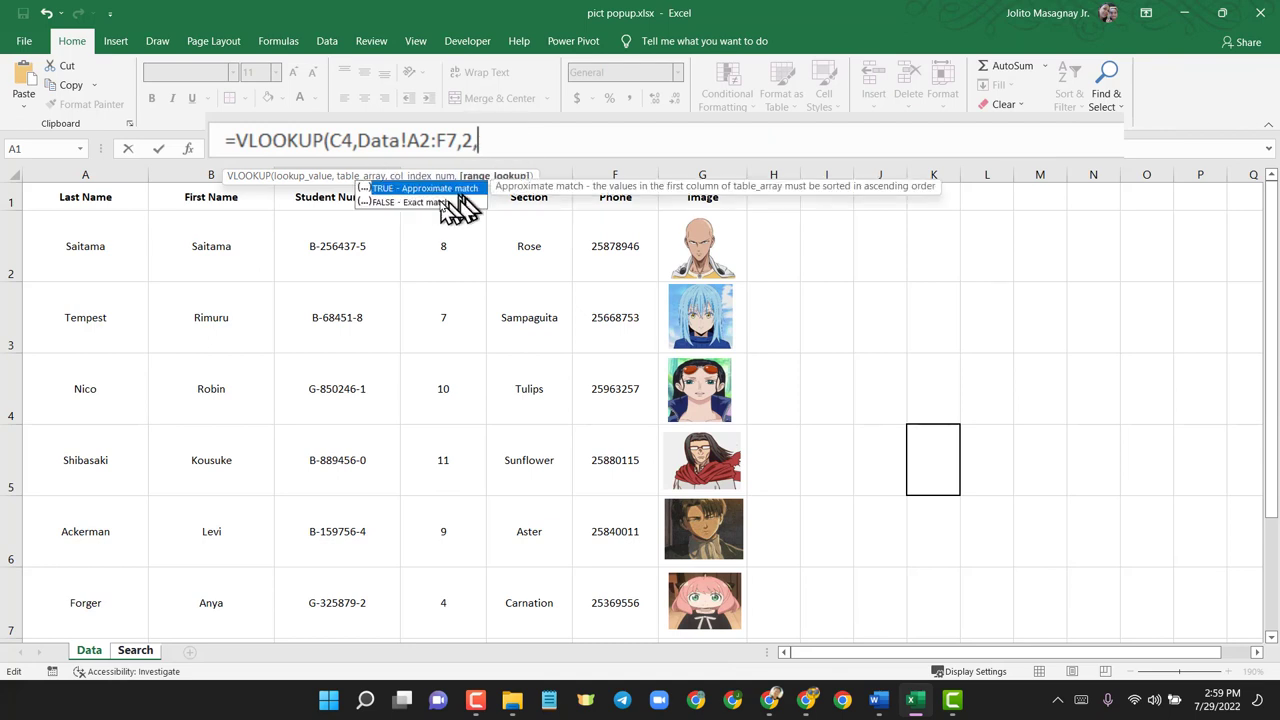
{"action": "double_click", "coordinate": [426, 202]}
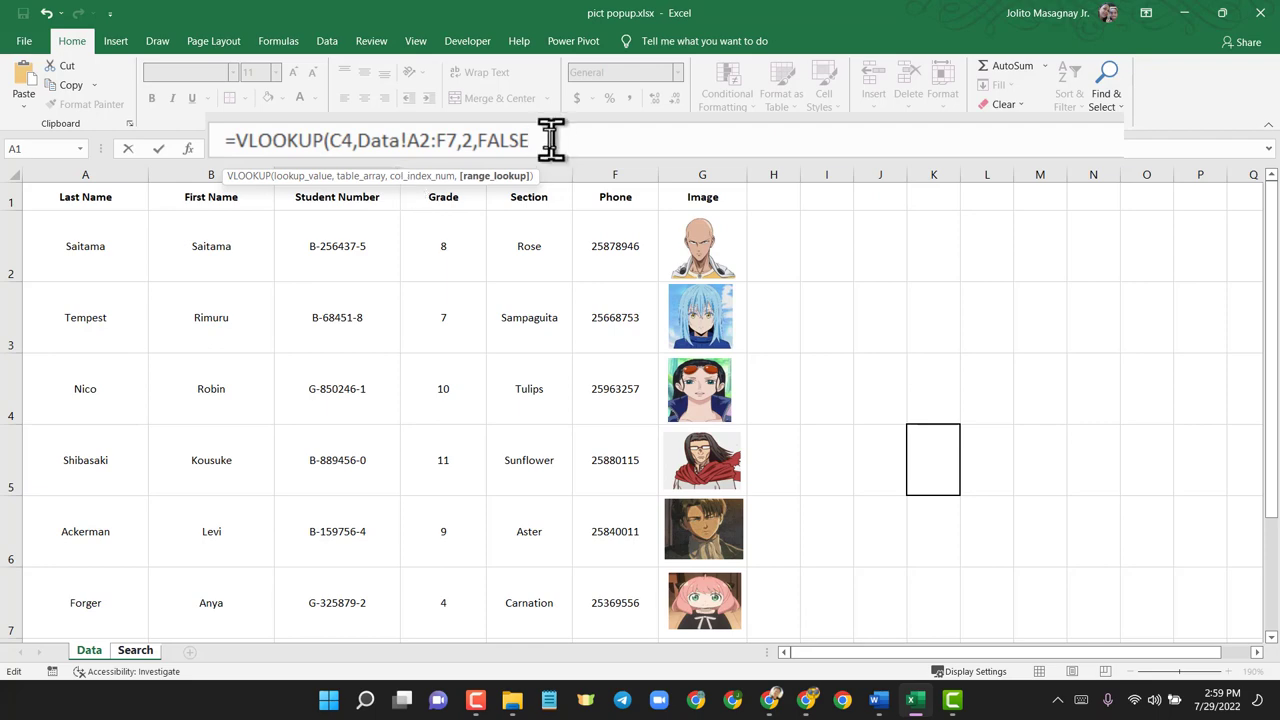
{"action": "key", "text": "Return"}
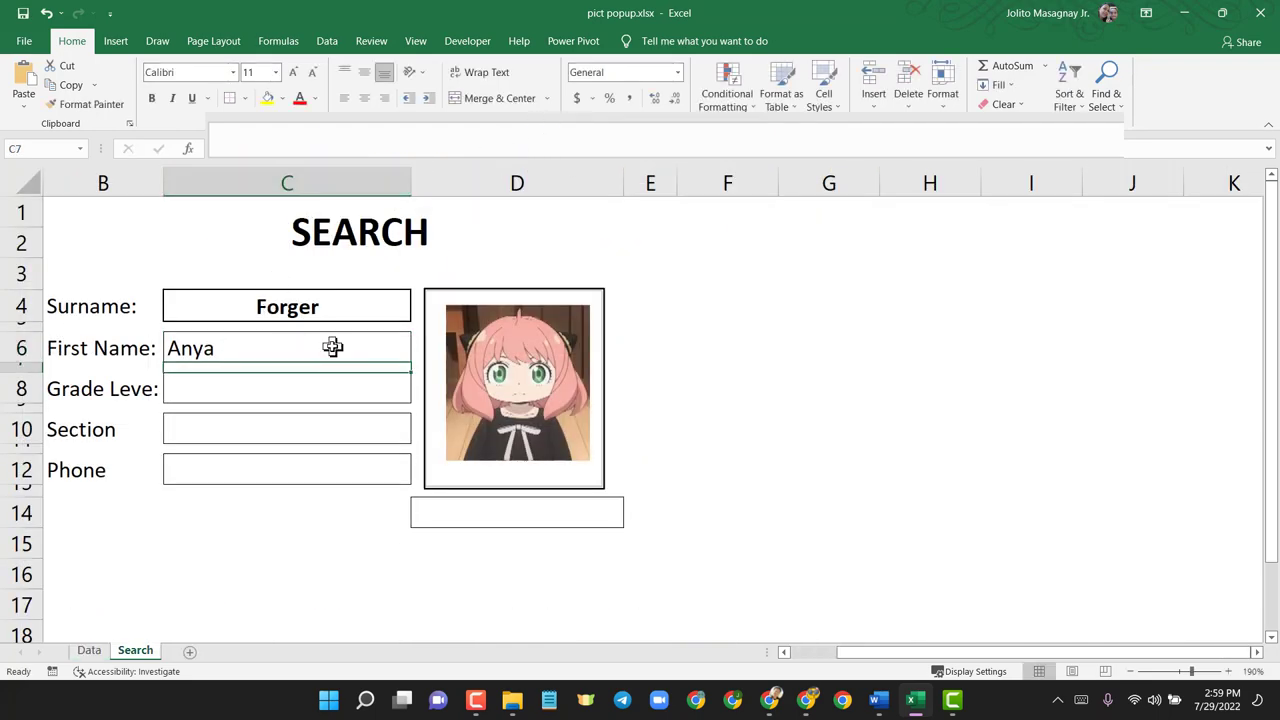
- Centre the text in answer fields C6 through C12
{"action": "left_click", "coordinate": [294, 345]}
{"action": "left_click_drag", "start_coordinate": [279, 345], "coordinate": [286, 470]}
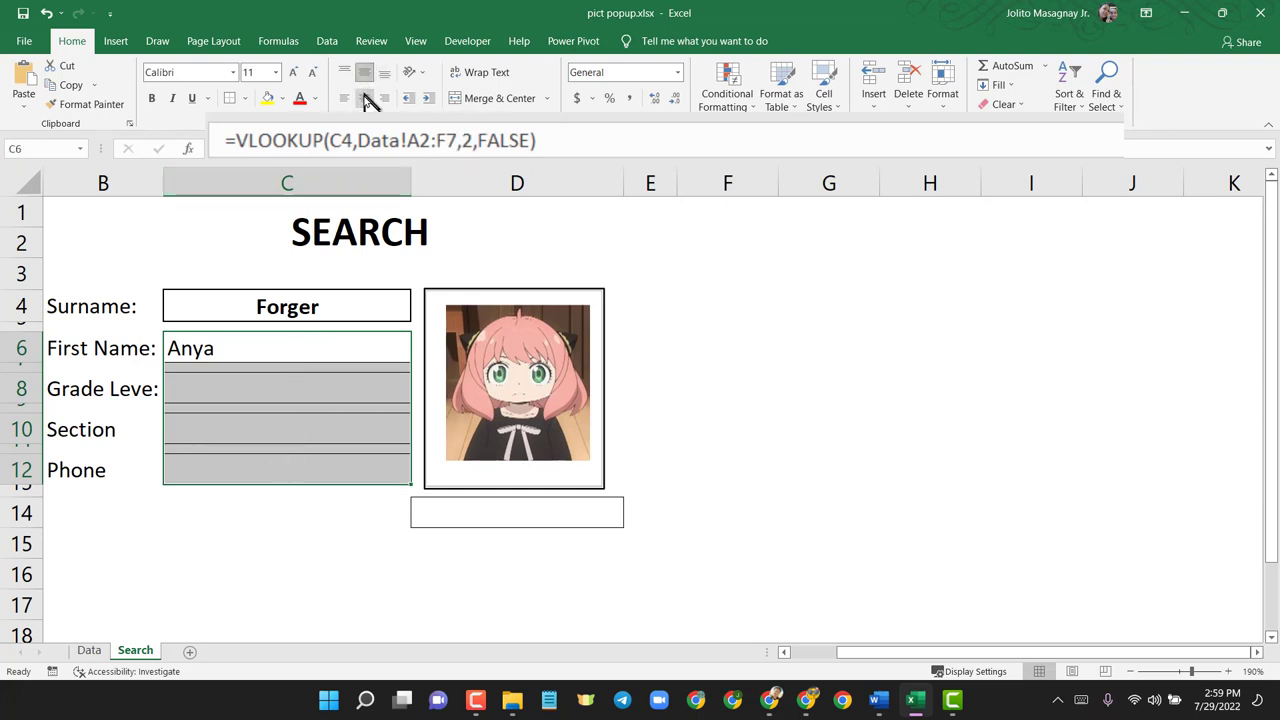
{"action": "left_click", "coordinate": [364, 95]}
{"action": "left_click", "coordinate": [492, 507]}
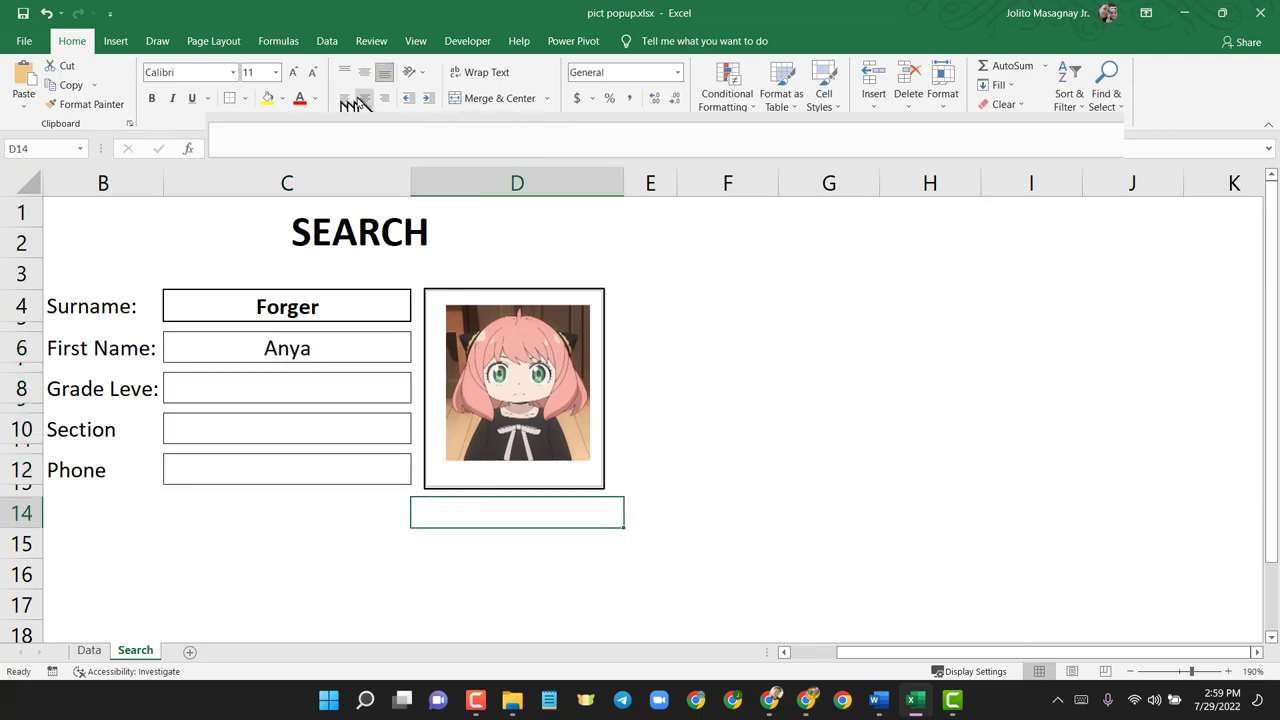
- Copy the First Name formula into Grade Level C8, then delete the resulting #N/A
{"action": "left_click", "coordinate": [322, 392]}
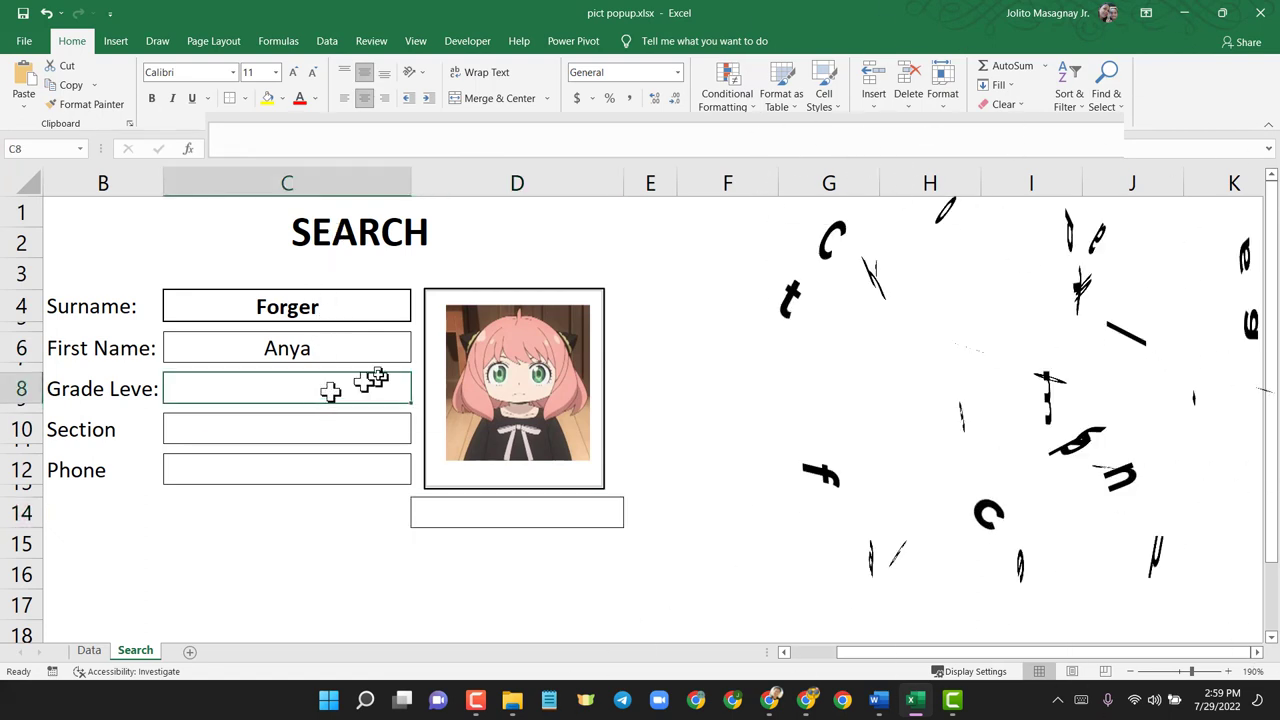
{"action": "left_click", "coordinate": [305, 342]}
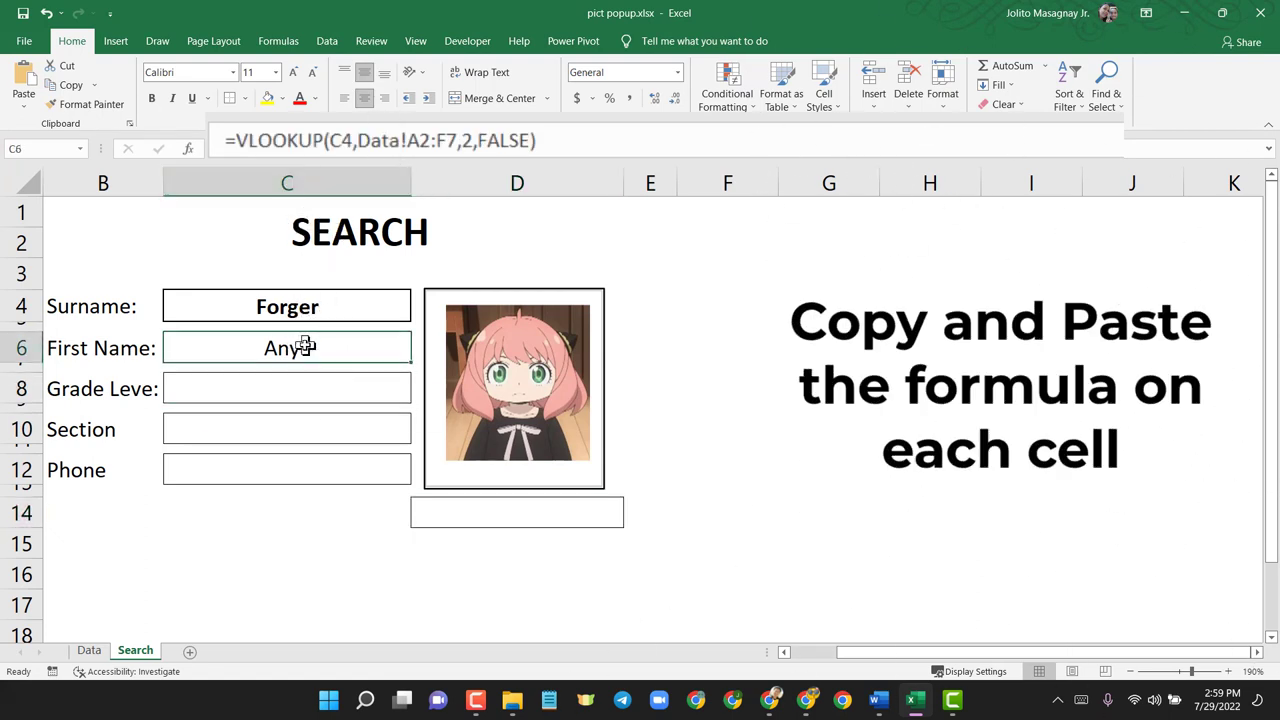
{"action": "key", "text": "ctrl+c"}
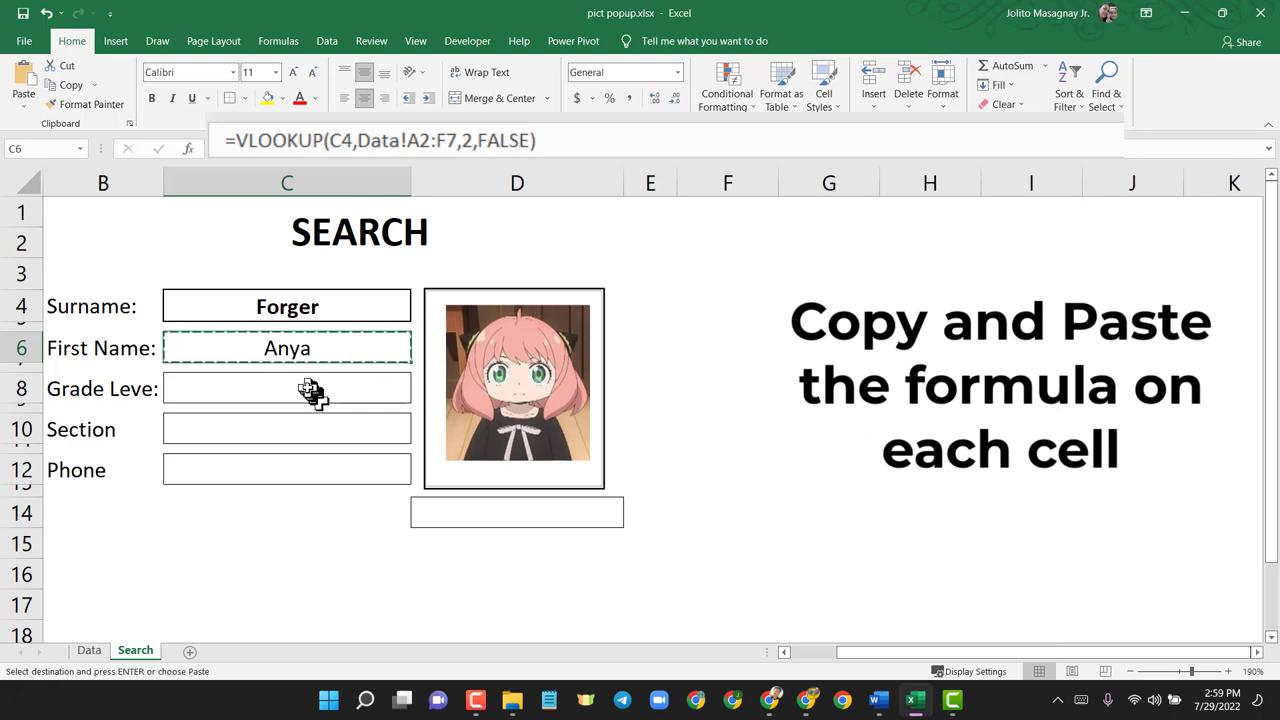
{"action": "left_click", "coordinate": [310, 390]}
{"action": "key", "text": "ctrl+v"}
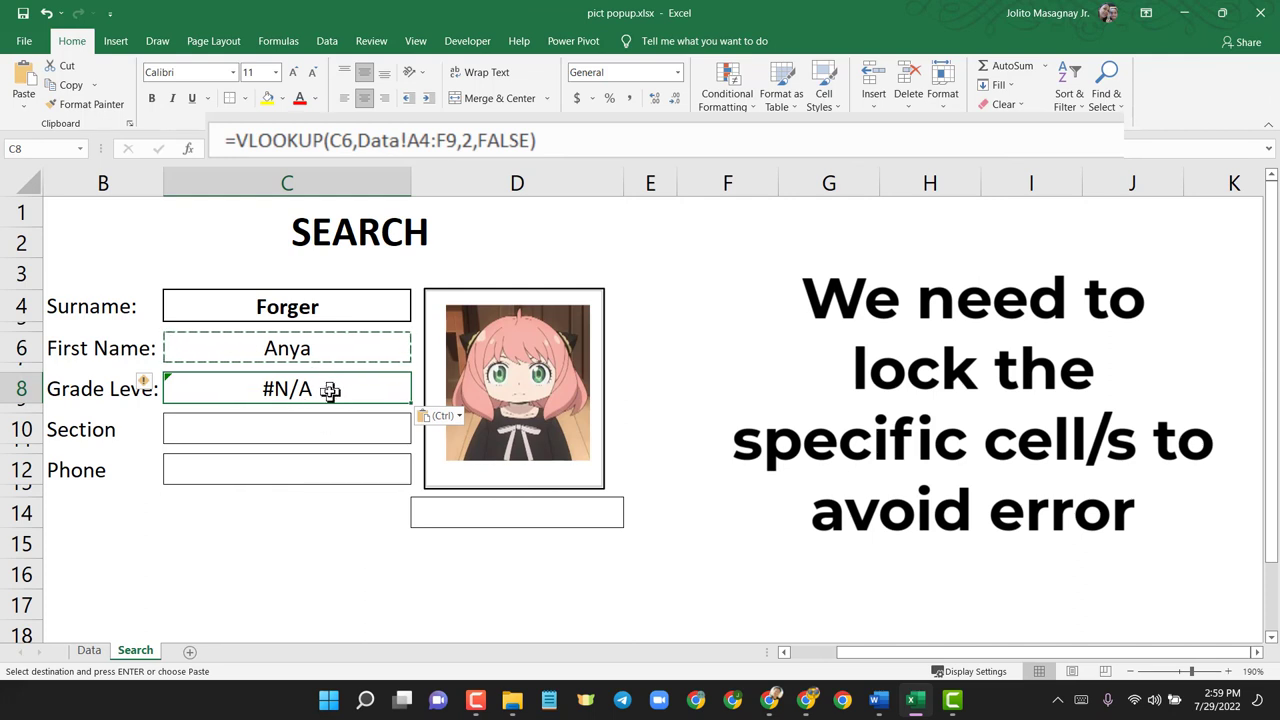
{"action": "key", "text": "Delete"}
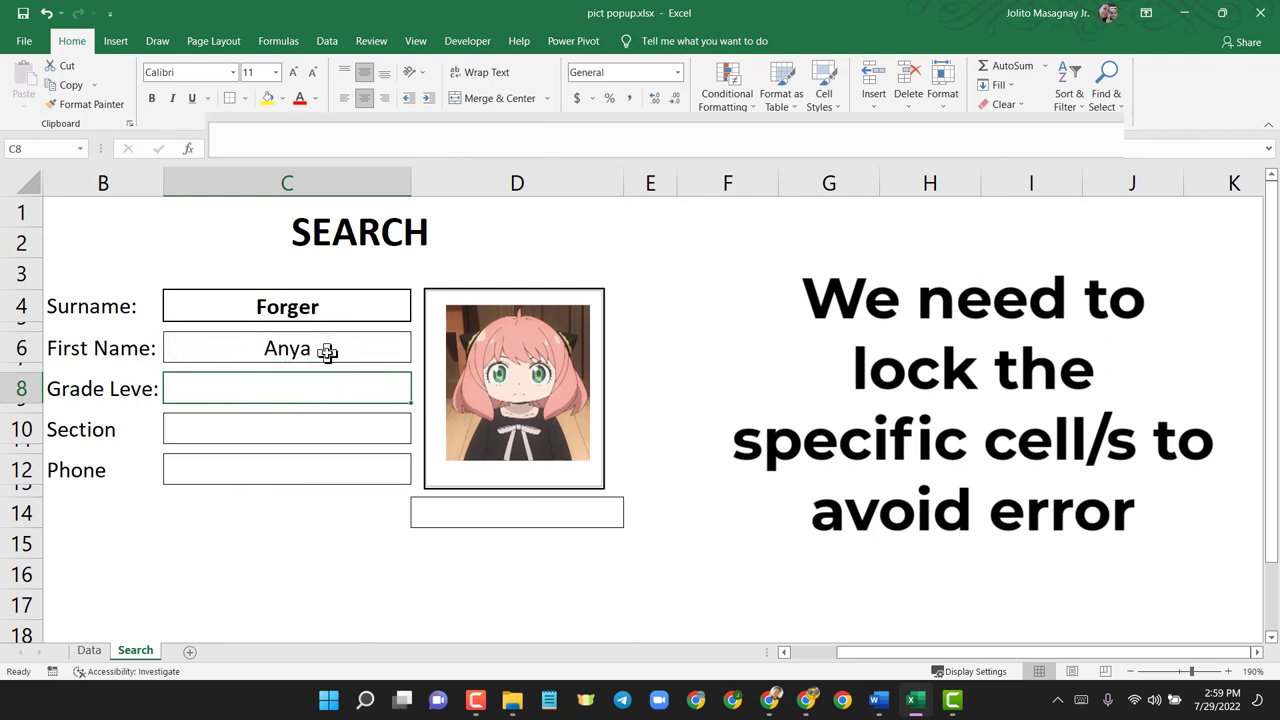
{"action": "left_click", "coordinate": [327, 351]}
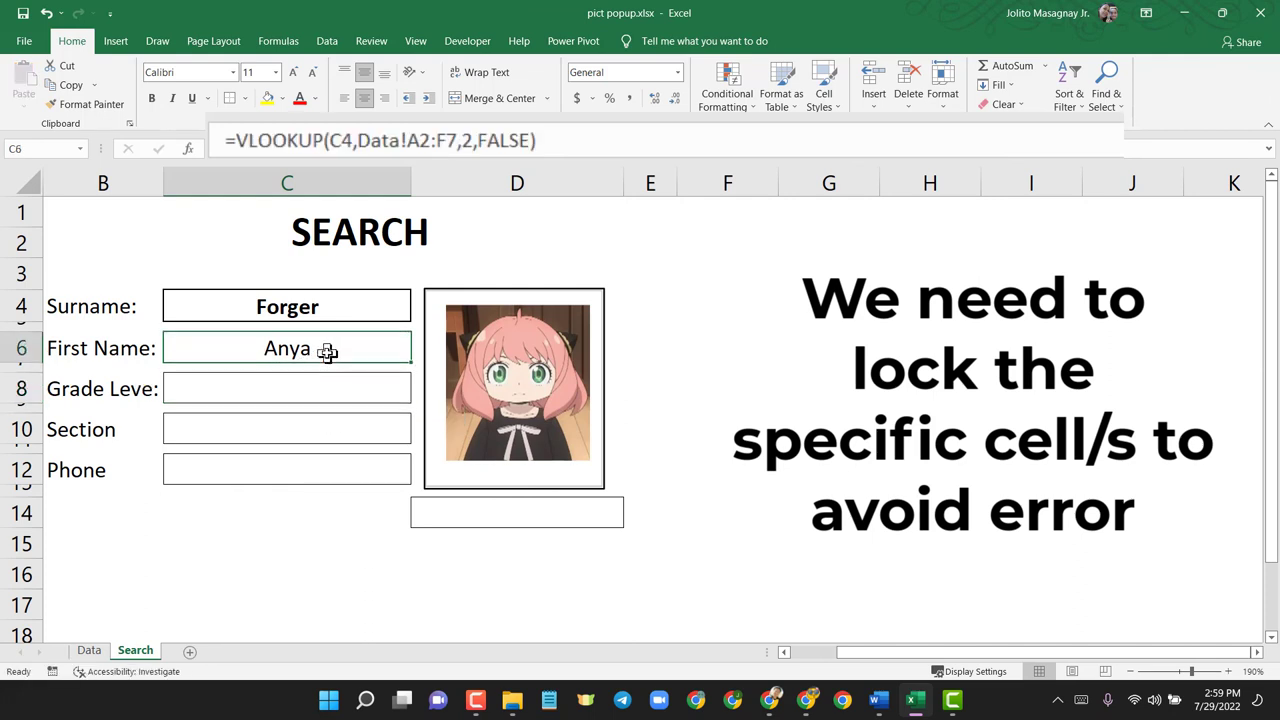
- Make the First Name formula's C4 and Data!$A$2:$F$7 references absolute with F4
{"action": "left_click", "coordinate": [540, 140]}
{"action": "left_click", "coordinate": [341, 140]}
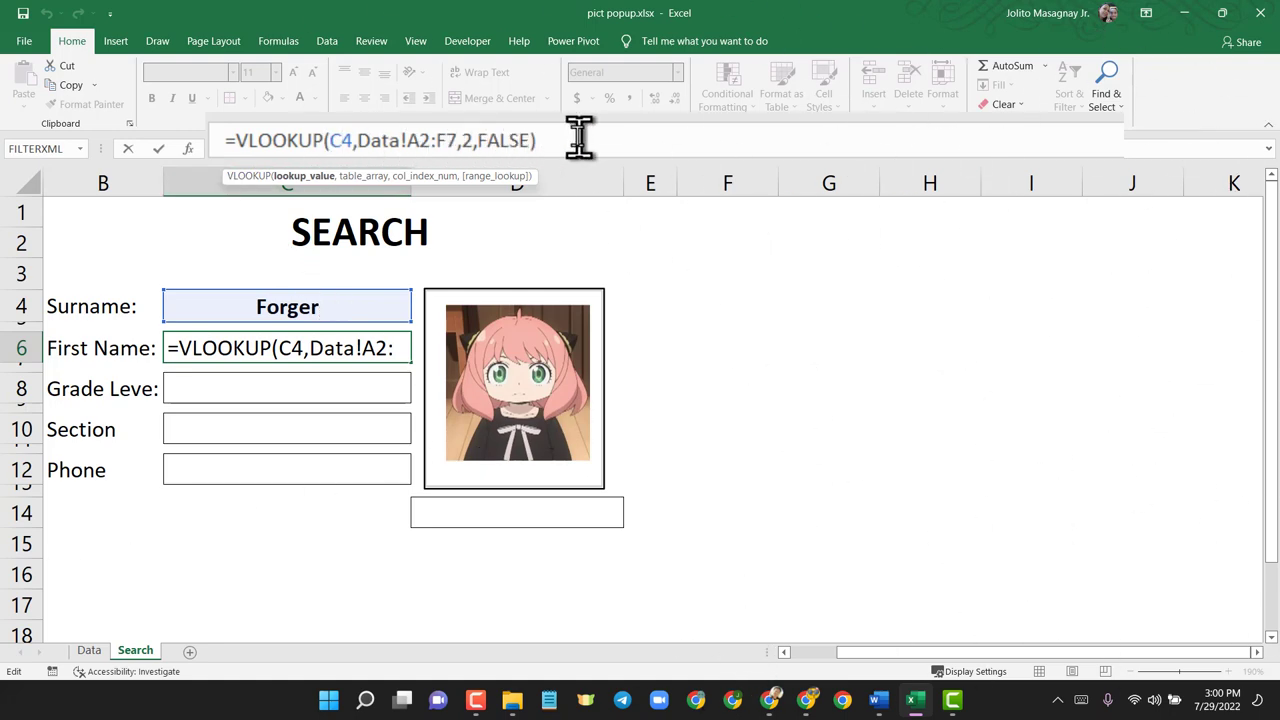
{"action": "key", "text": "F4"}
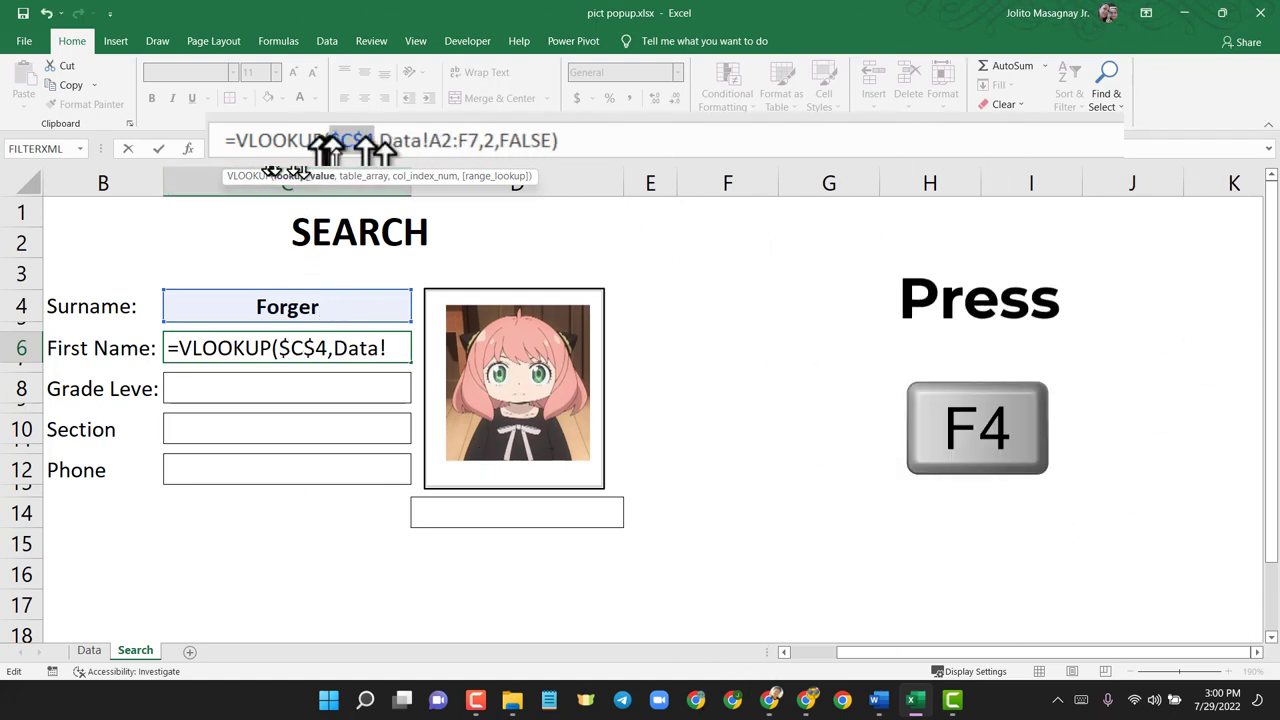
{"action": "left_click", "coordinate": [447, 140]}
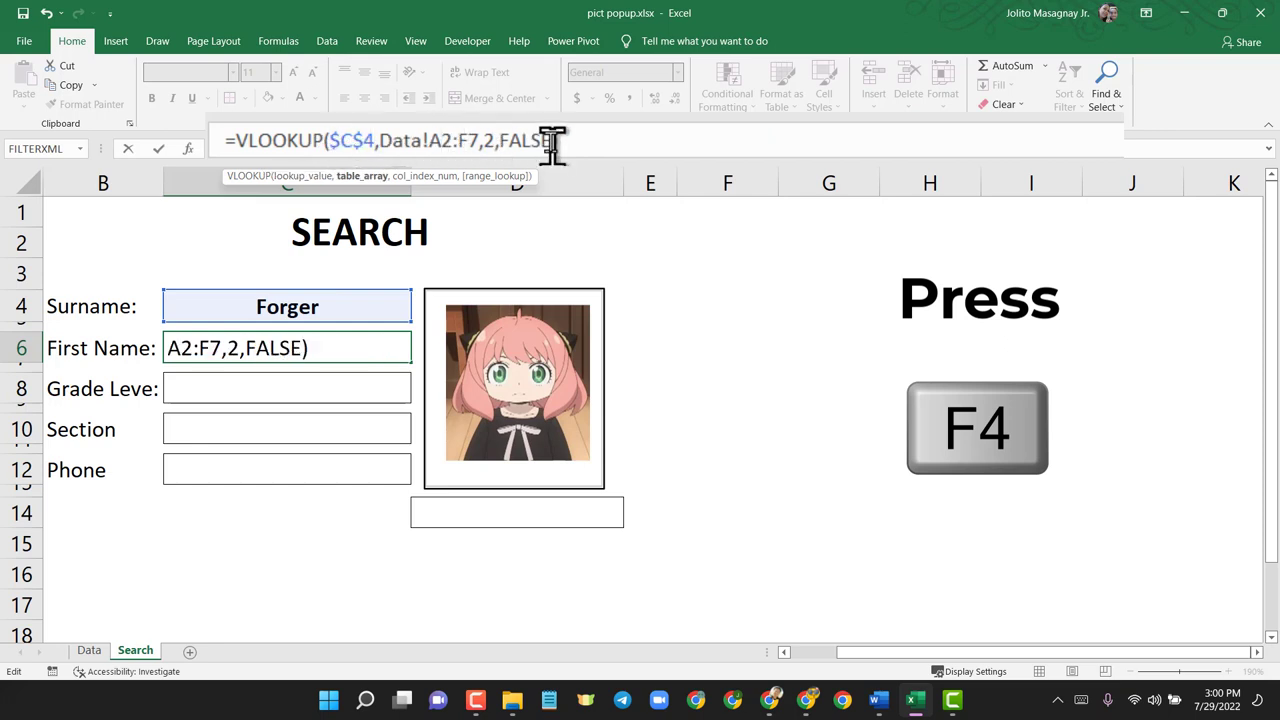
{"action": "key", "text": "F4"}
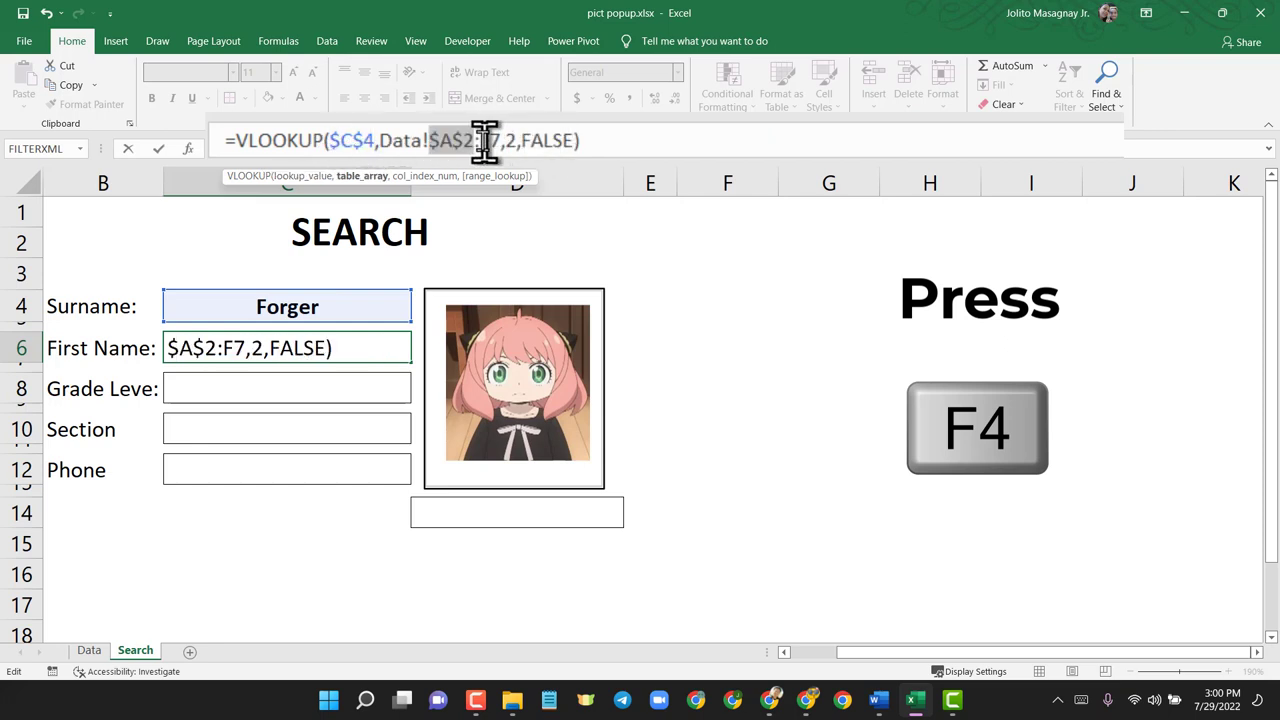
{"action": "left_click", "coordinate": [490, 141]}
{"action": "key", "text": "F4"}
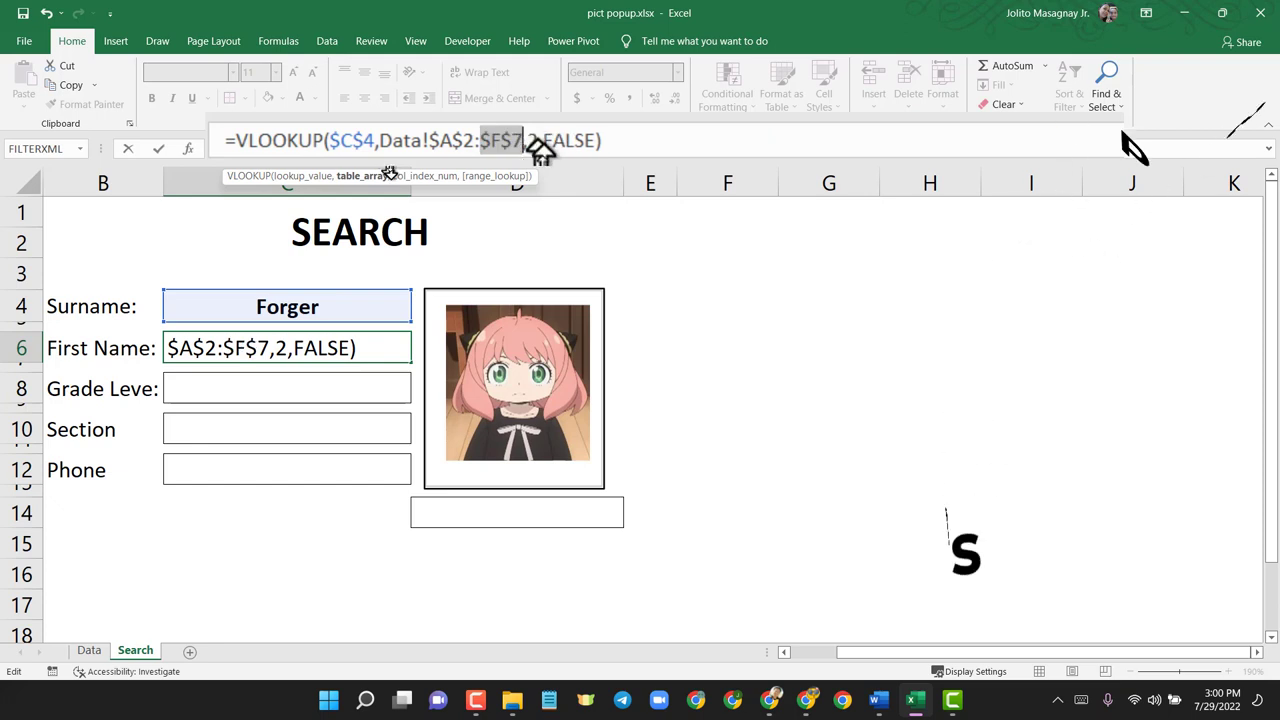
{"action": "key", "text": "Return"}
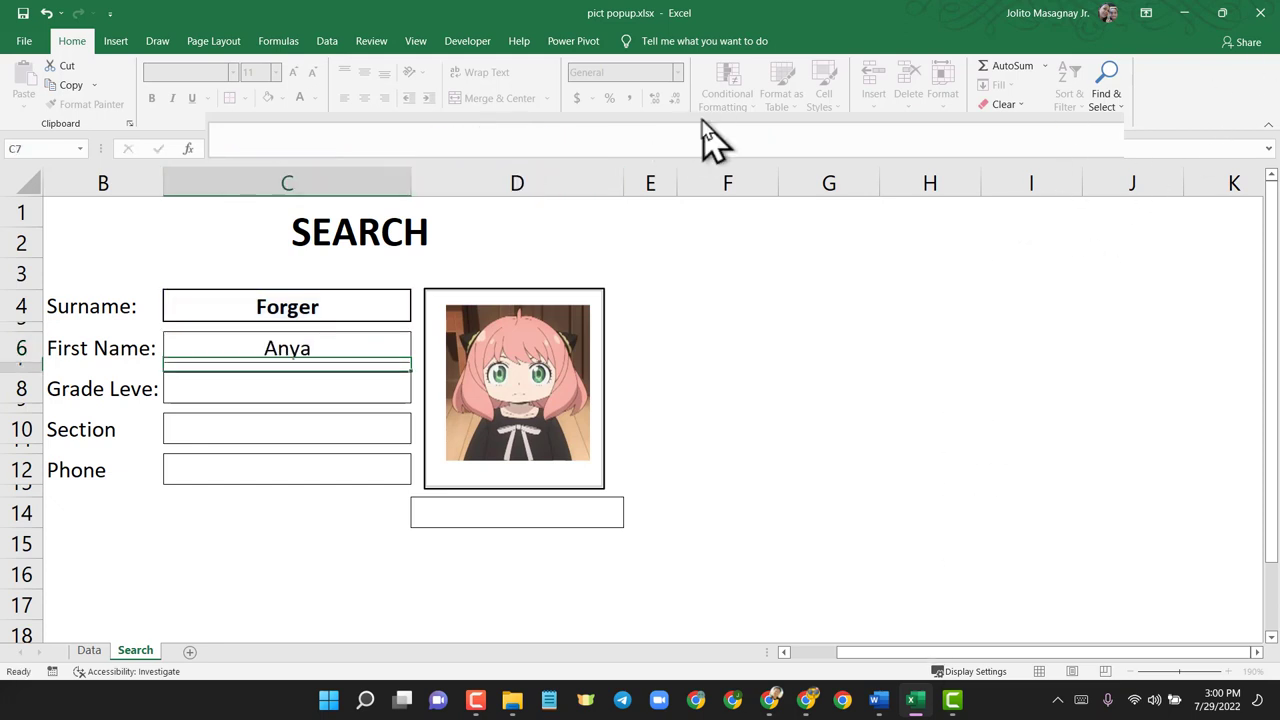
- Copy the locked formula from C6 into Grade Level C8, which shows Anya
{"action": "left_click", "coordinate": [373, 337]}
{"action": "key", "text": "ctrl+c"}
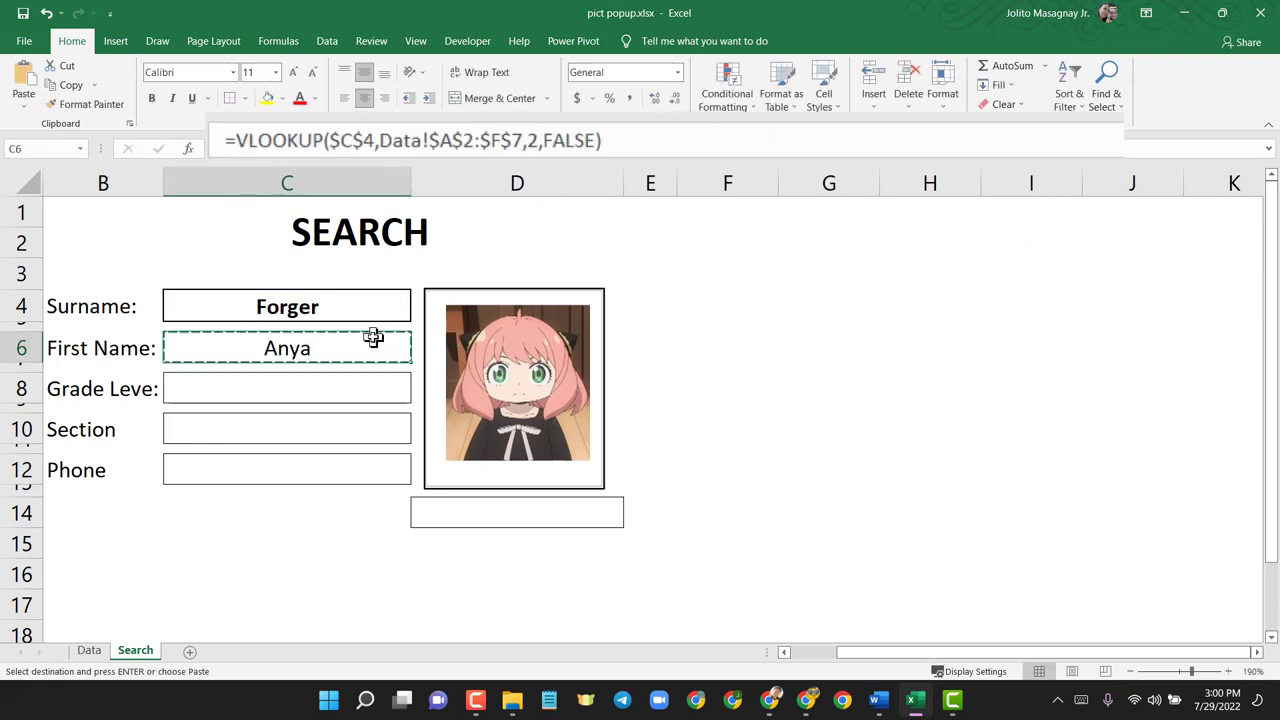
{"action": "left_click", "coordinate": [332, 376]}
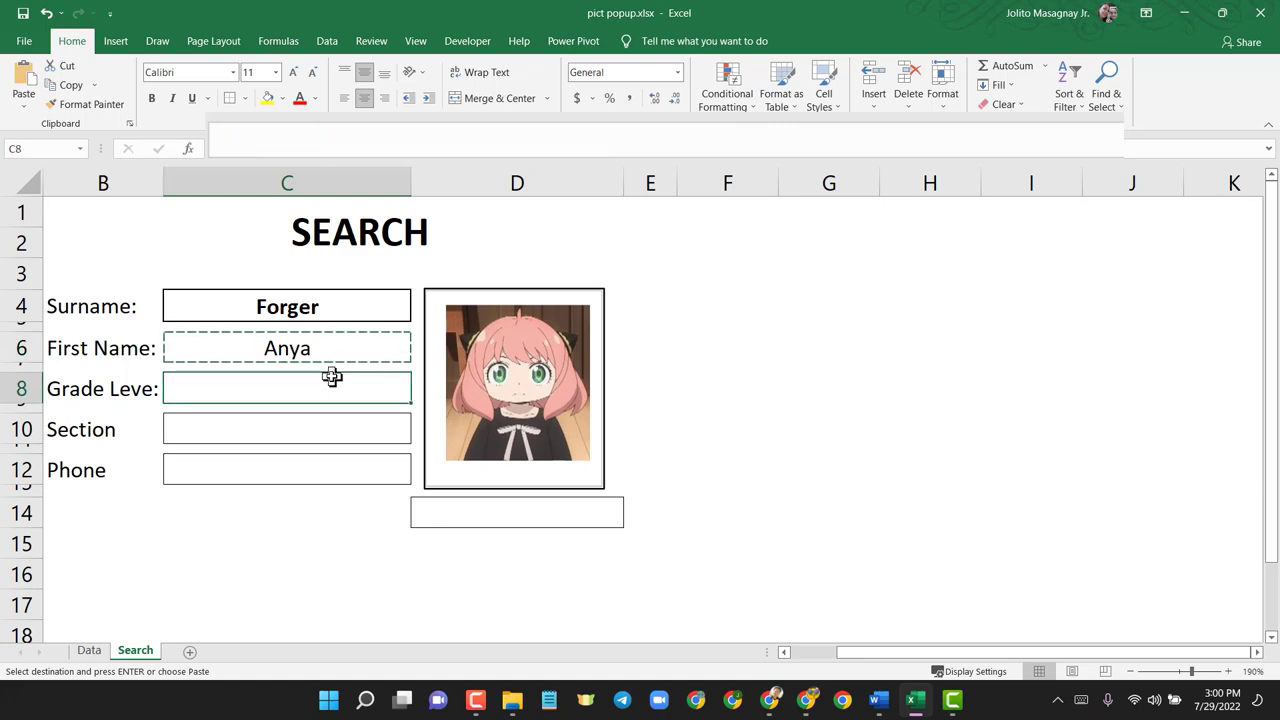
{"action": "key", "text": "ctrl+v"}
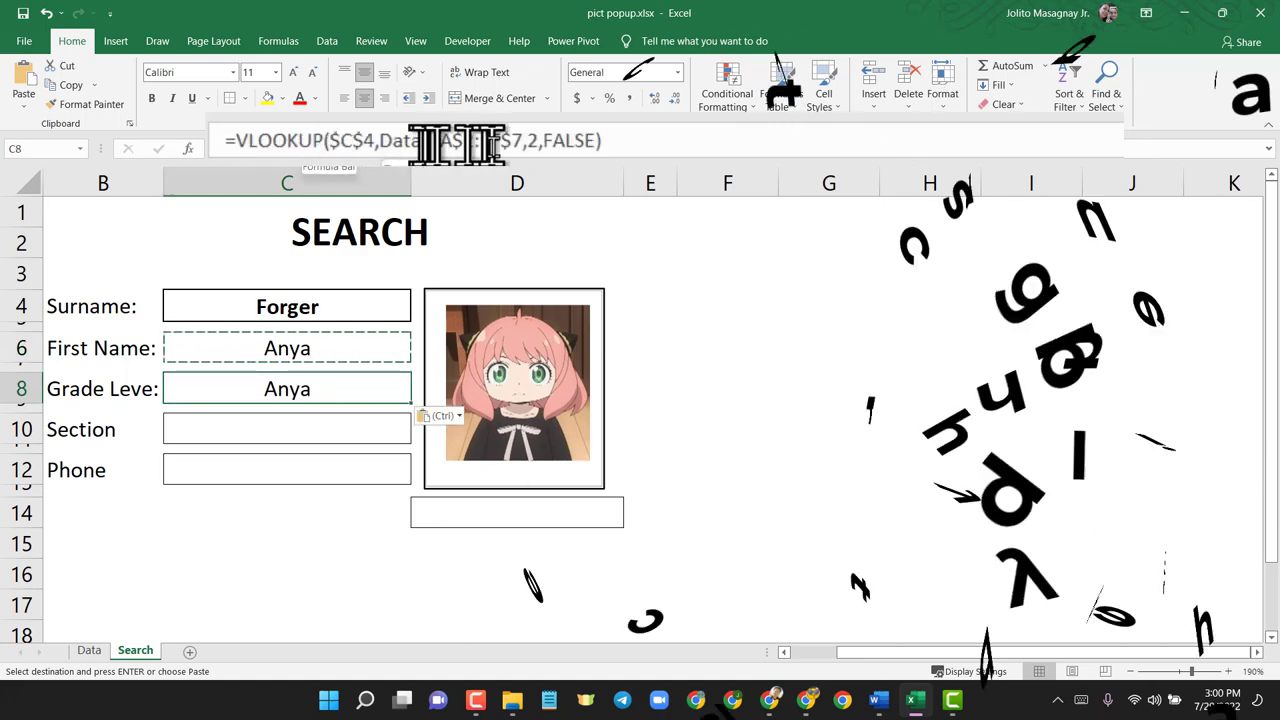
- Correct the label to 'Grade Level:' and widen column B to fit it
{"action": "left_click", "coordinate": [146, 392]}
{"action": "left_click", "coordinate": [405, 140]}
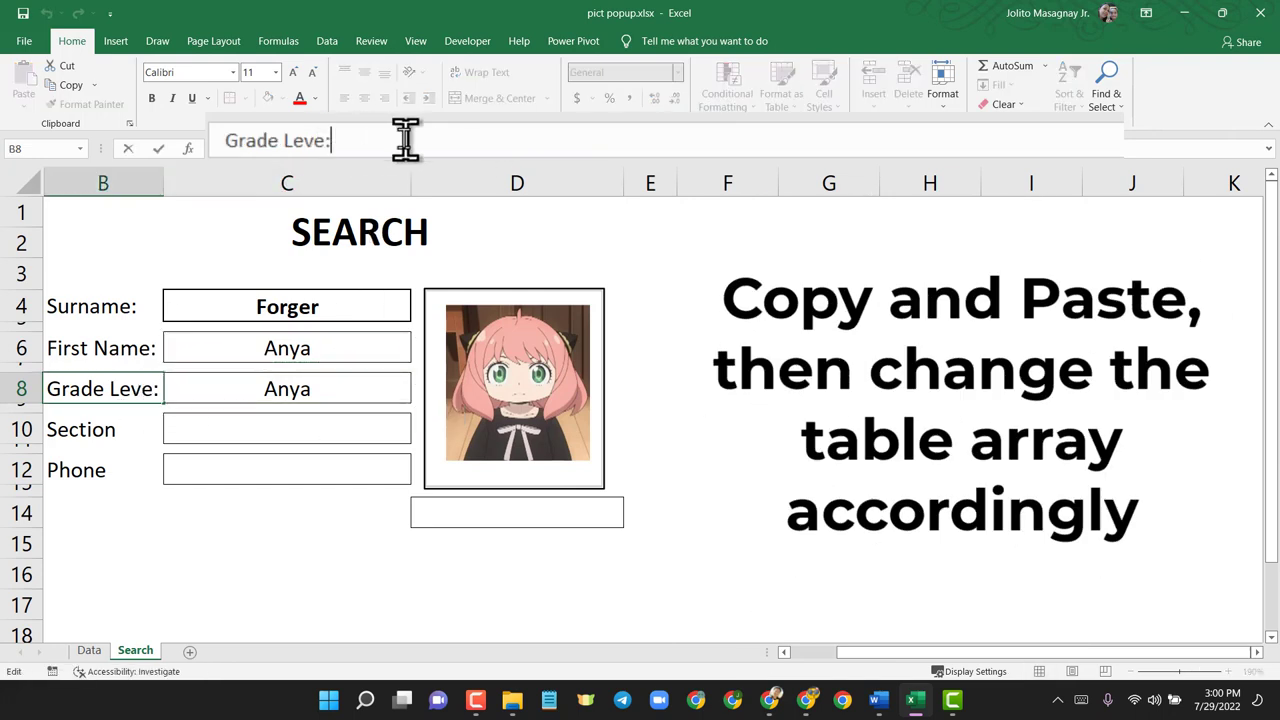
{"action": "type", "text": "l:"}
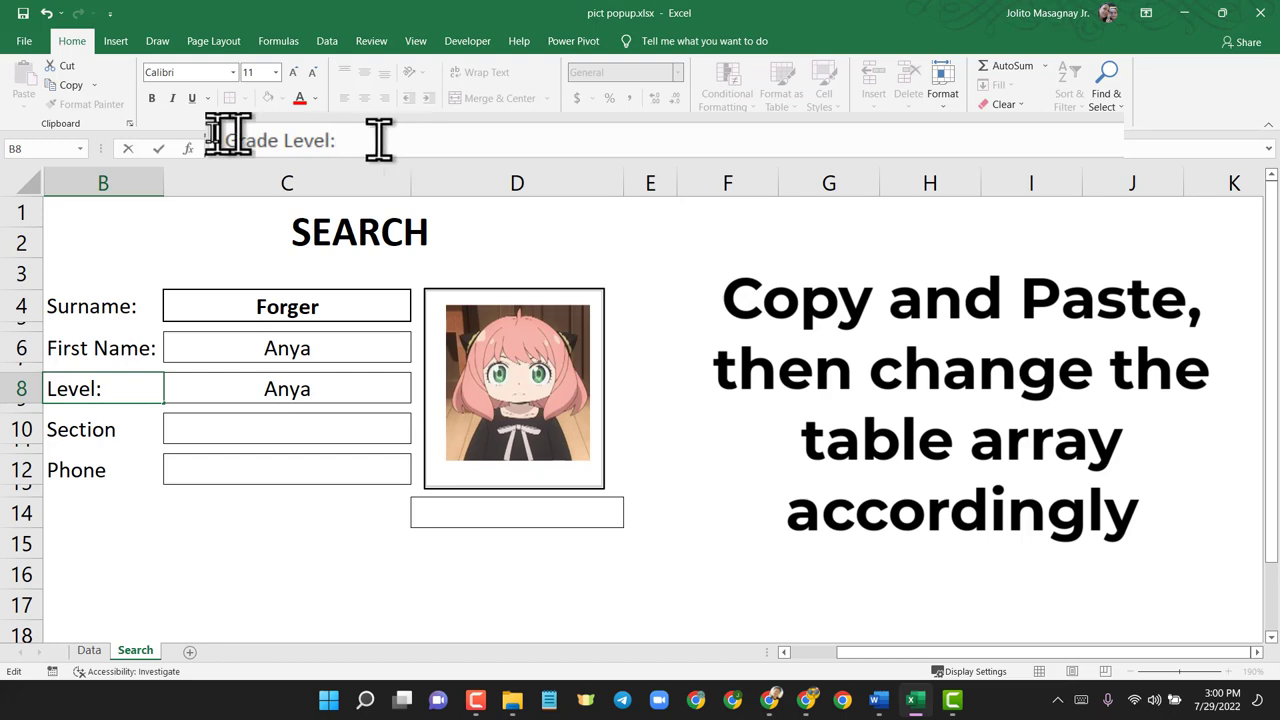
{"action": "left_click", "coordinate": [820, 275]}
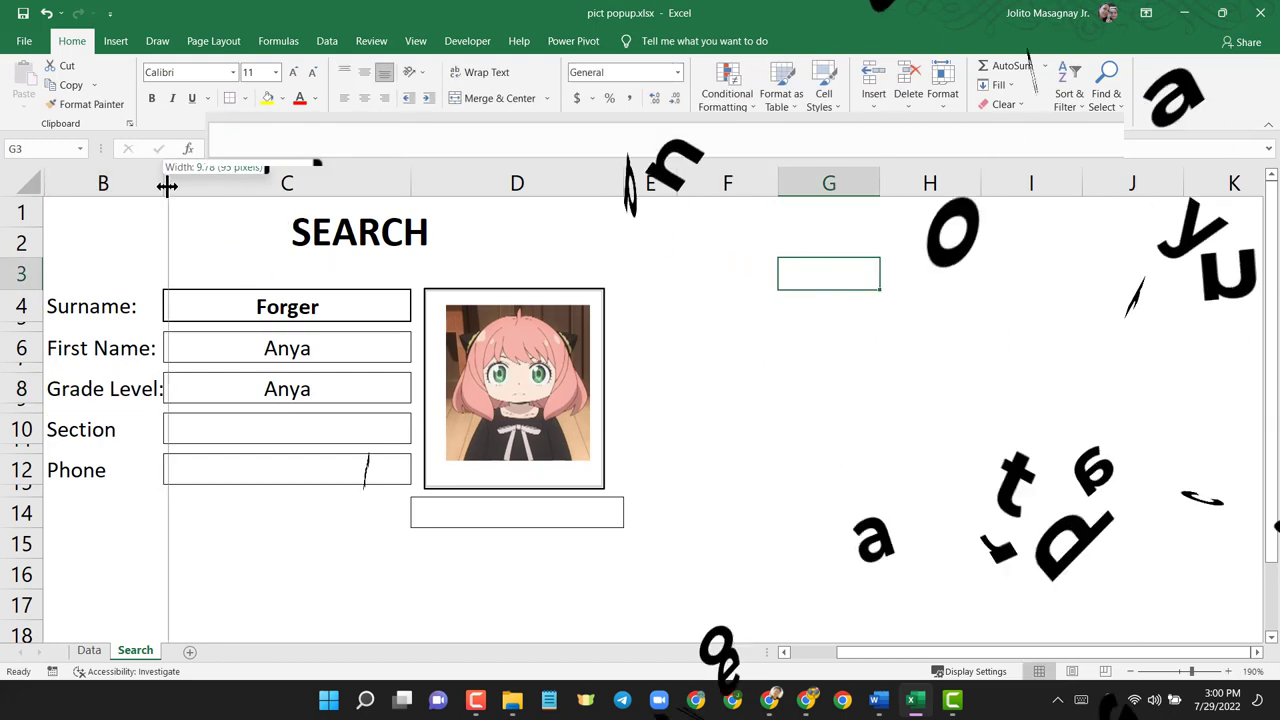
{"action": "left_click_drag", "start_coordinate": [163, 183], "coordinate": [172, 183]}
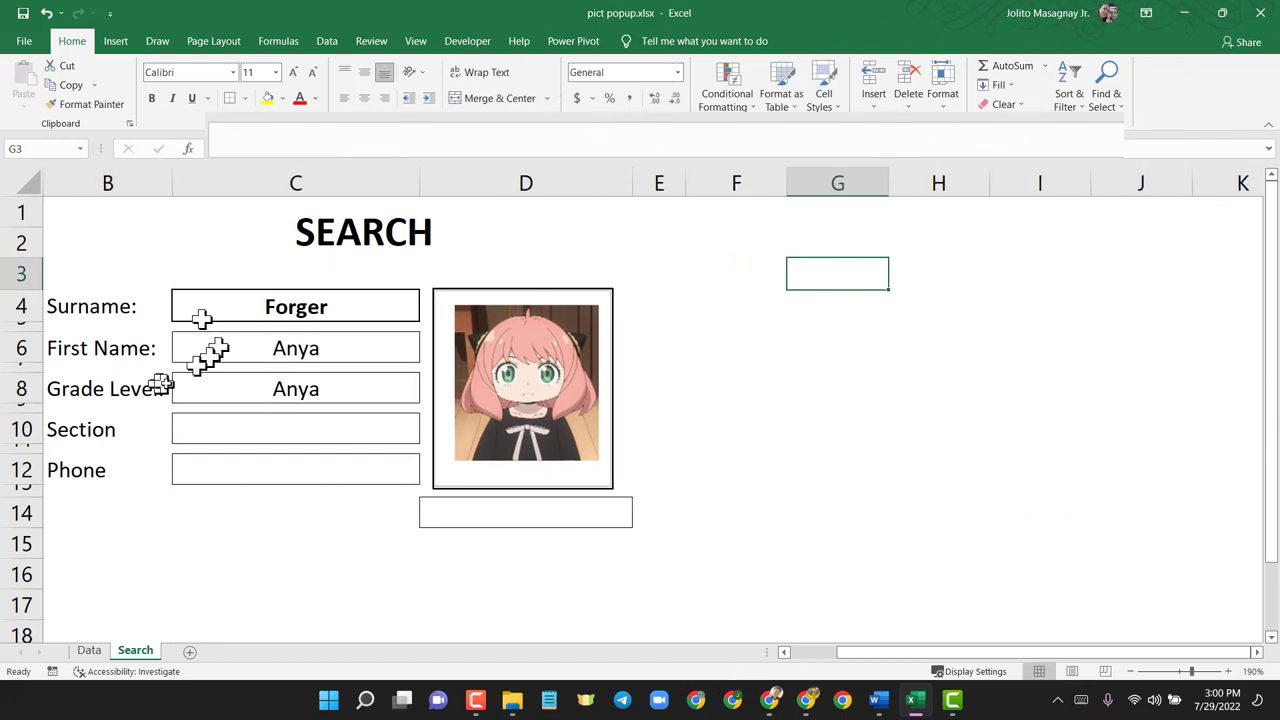
- Change the Grade Level lookup's column number to 4 so it shows 4
{"action": "left_click", "coordinate": [236, 392]}
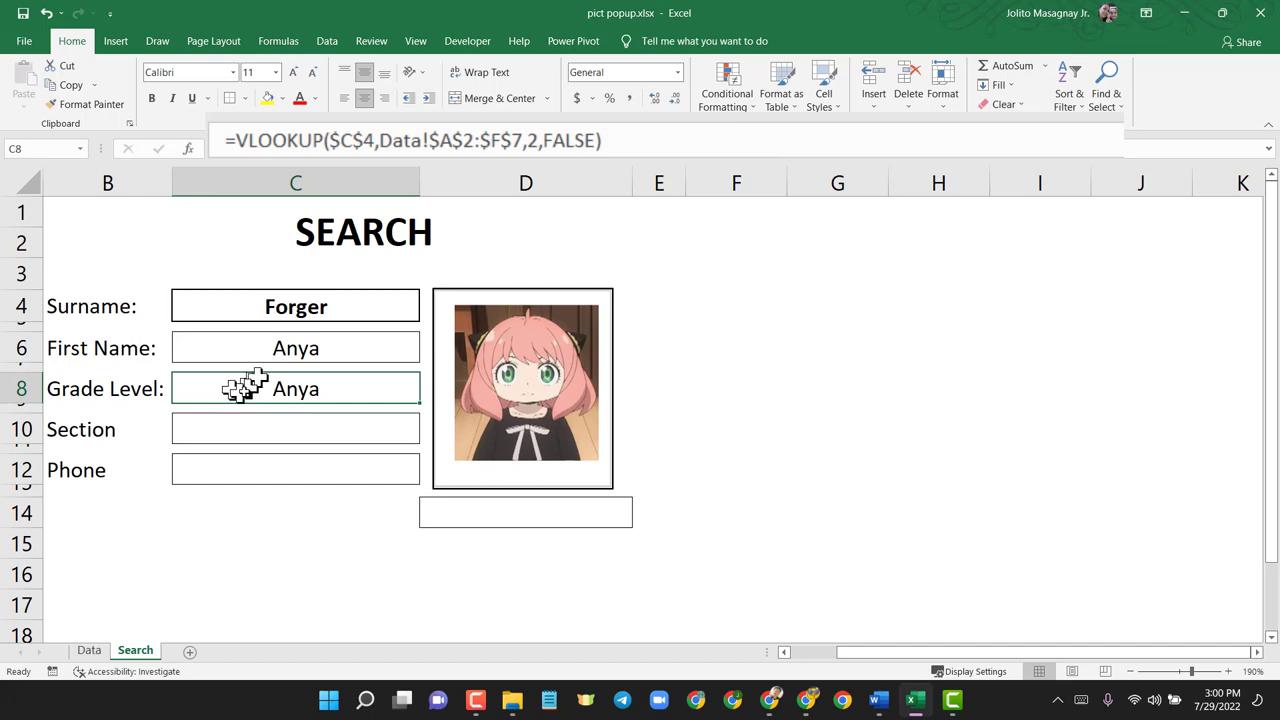
{"action": "left_click", "coordinate": [89, 650]}
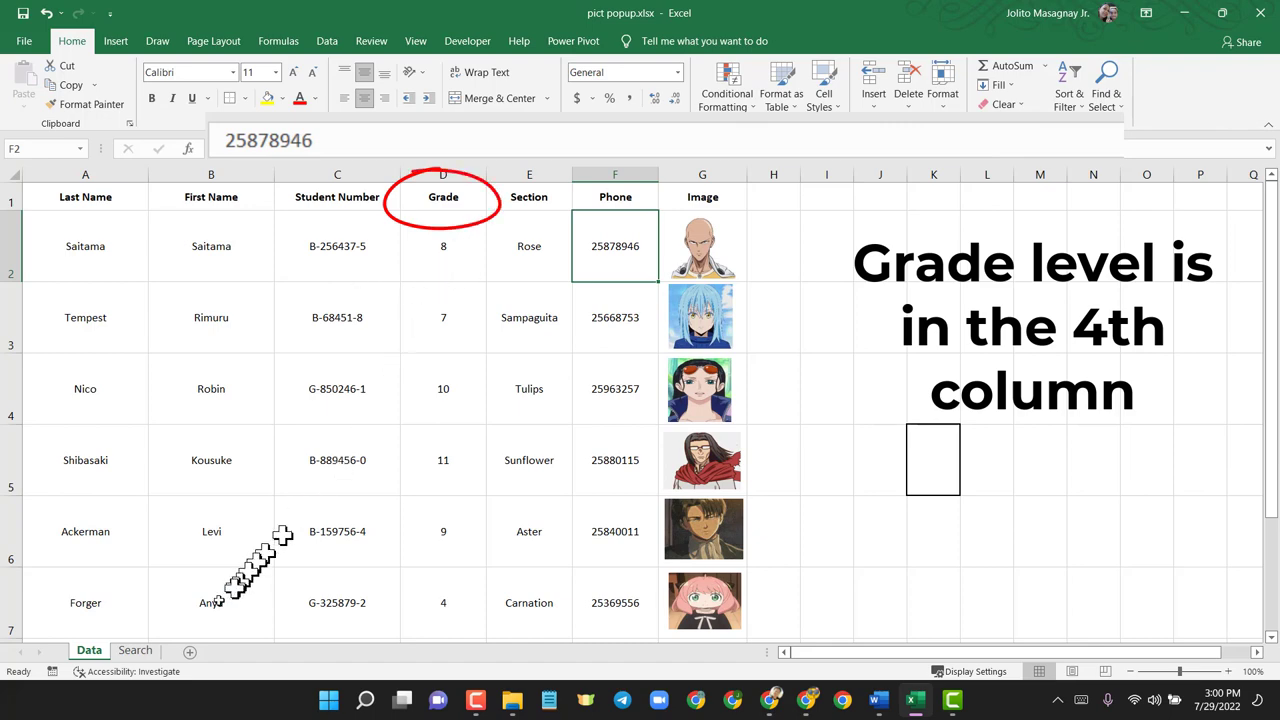
{"action": "left_click", "coordinate": [135, 650]}
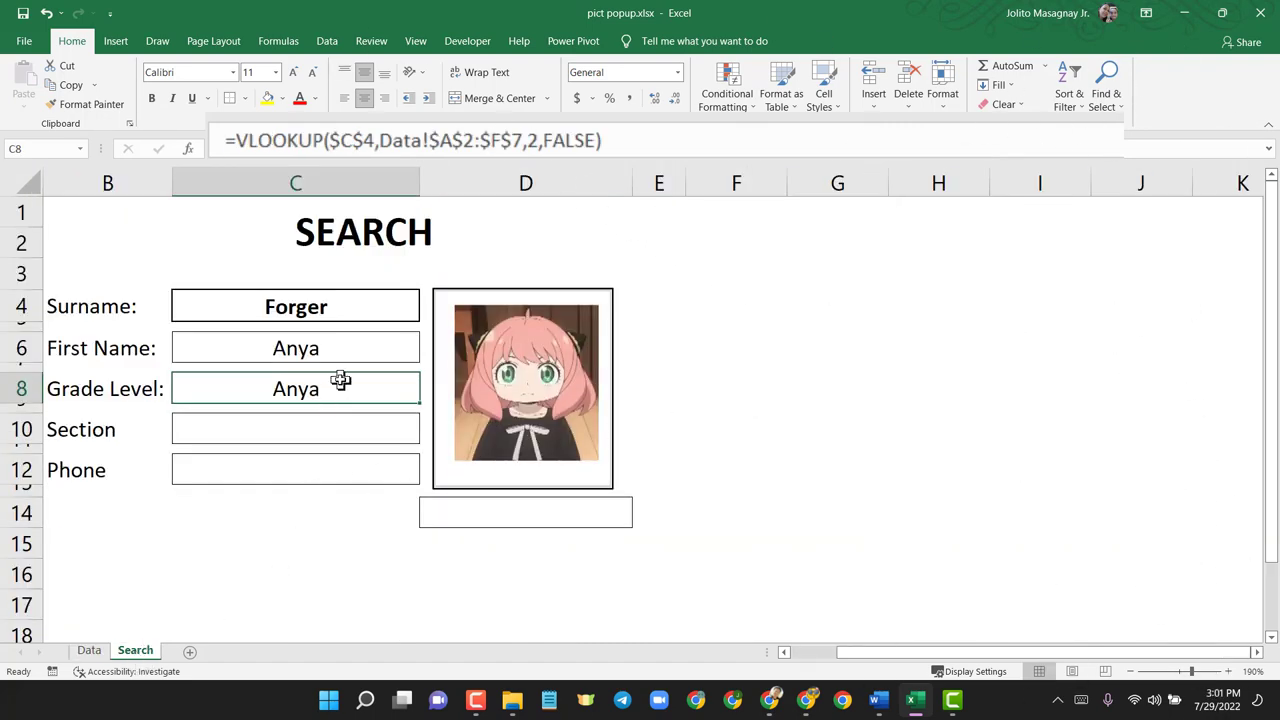
{"action": "left_click", "coordinate": [538, 140]}
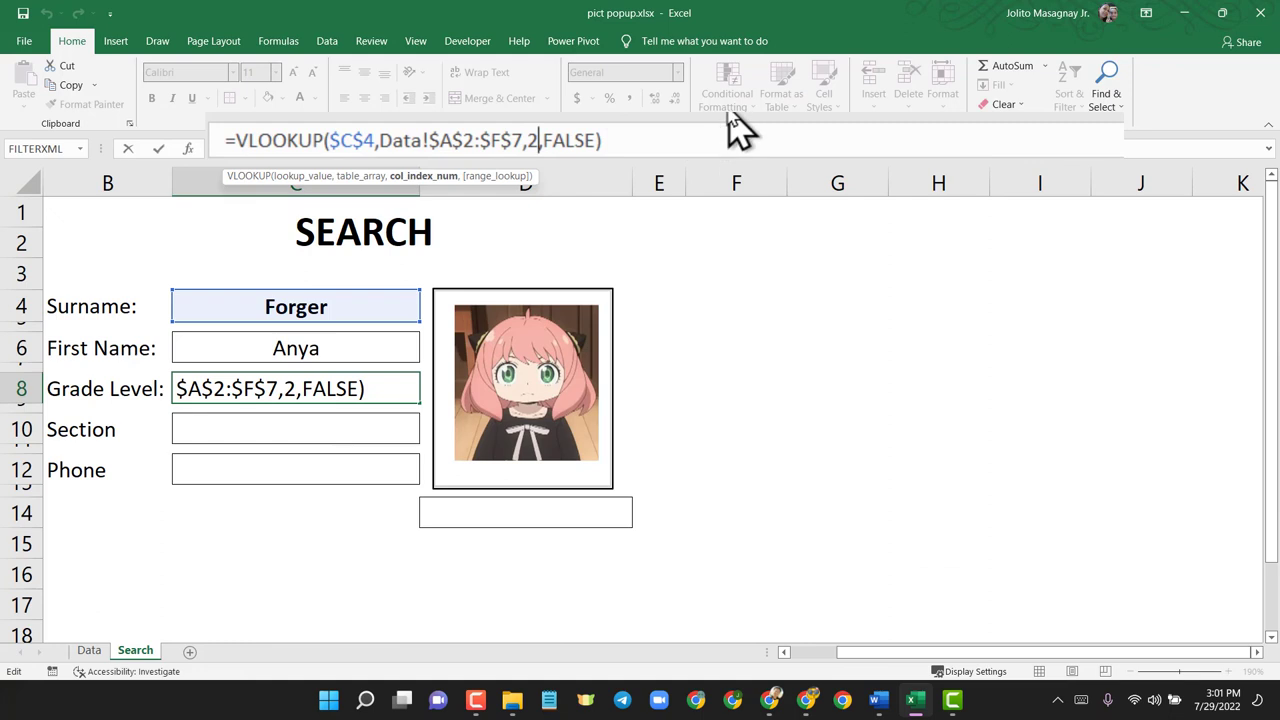
{"action": "key", "text": "BackSpace"}
{"action": "type", "text": "4"}
{"action": "key", "text": "Return"}
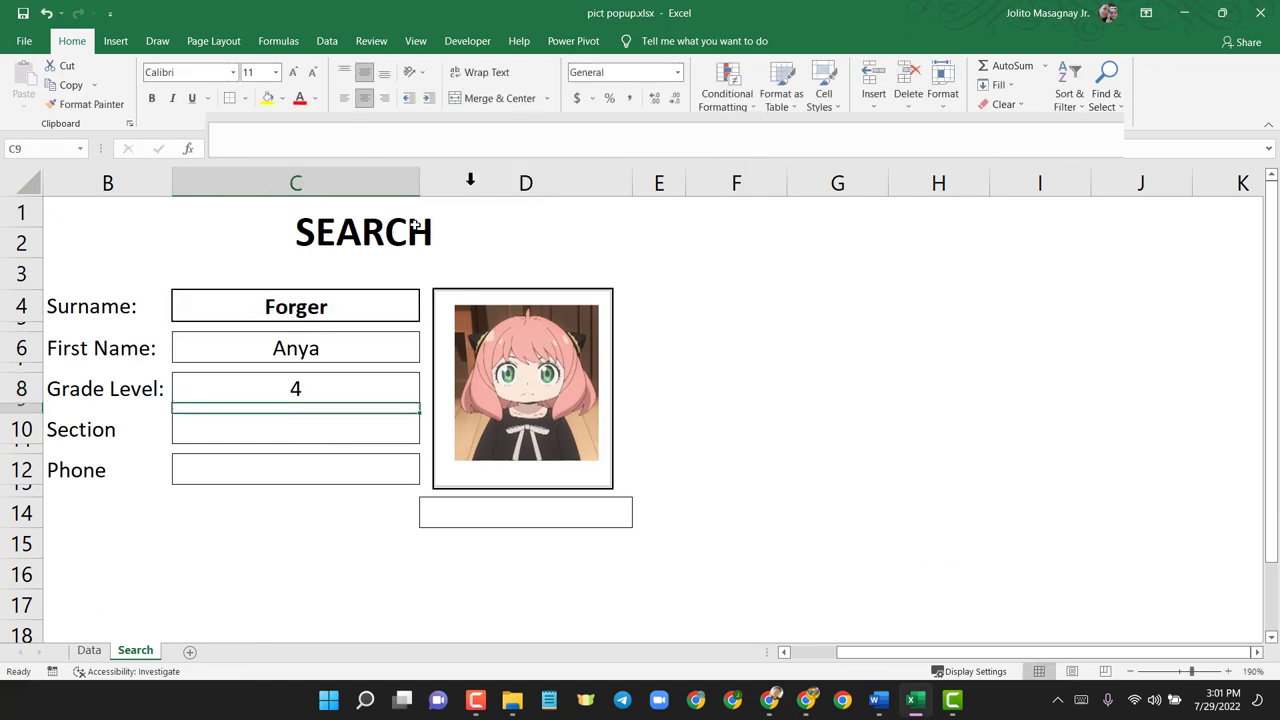
- Copy the lookup into Section C10 and set column 5 so it shows Carnation
{"action": "left_click", "coordinate": [328, 389]}
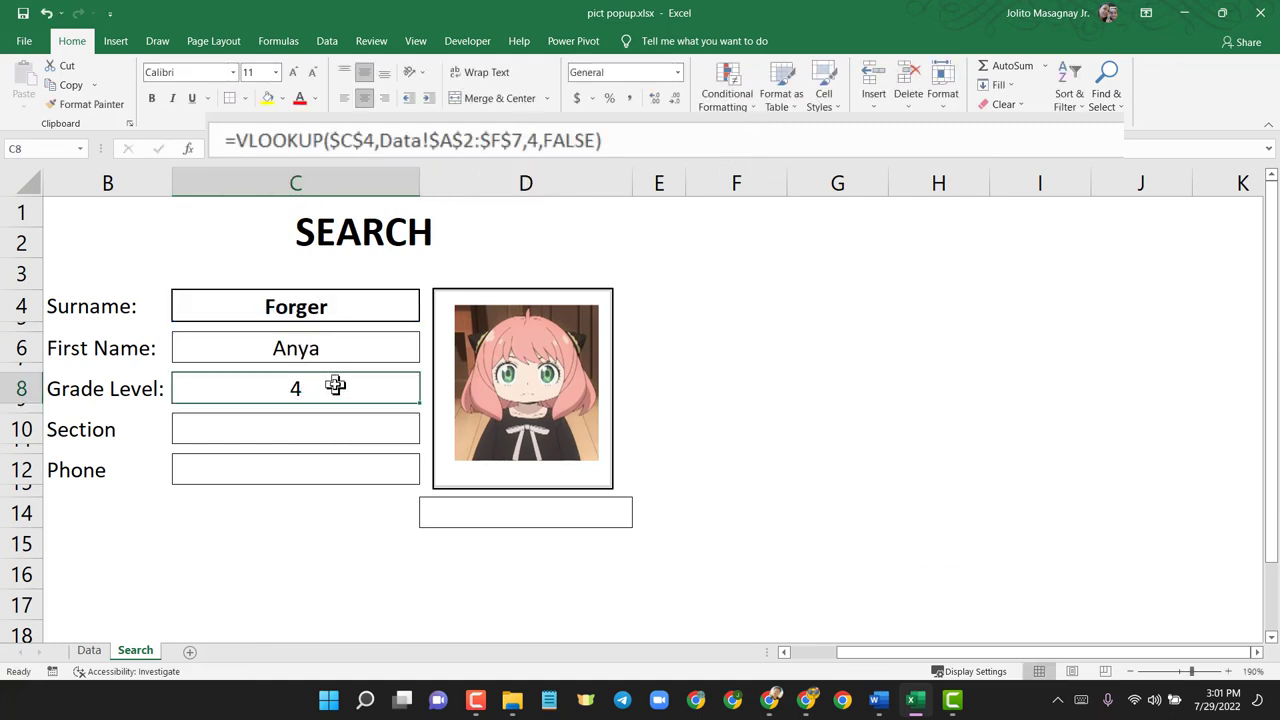
{"action": "key", "text": "ctrl+c"}
{"action": "left_click", "coordinate": [344, 427]}
{"action": "key", "text": "ctrl+v"}
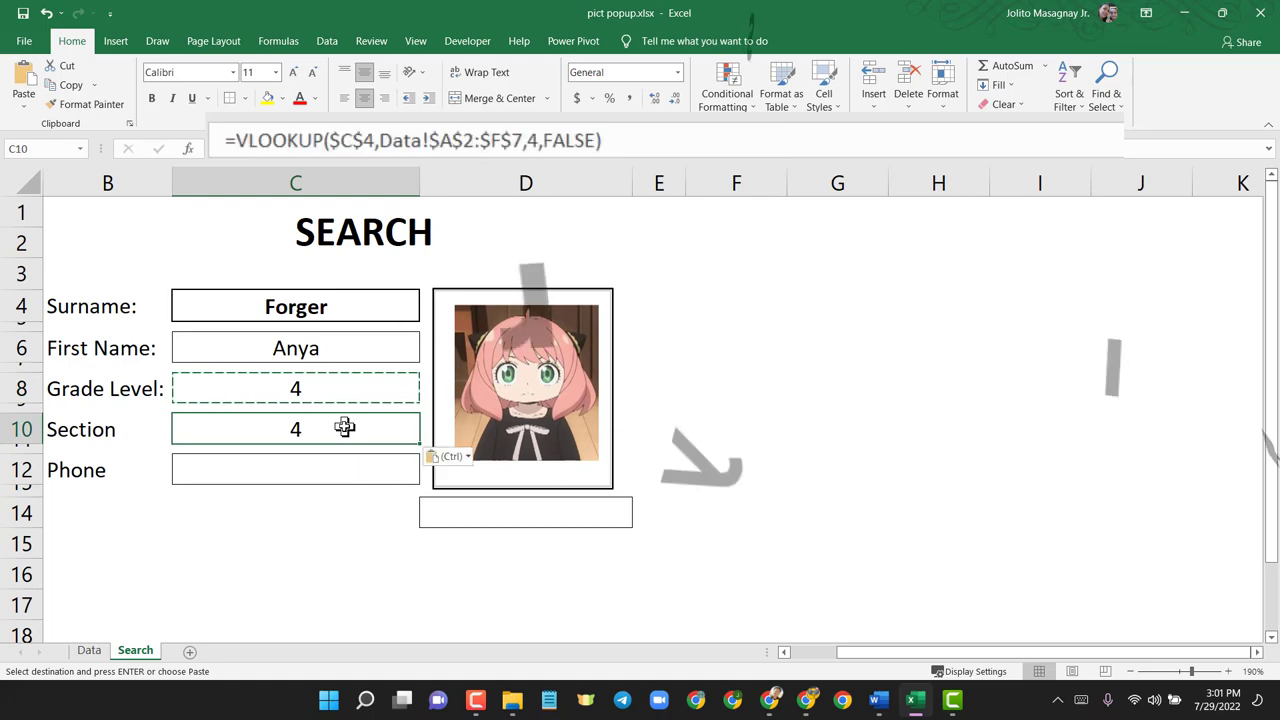
{"action": "left_click", "coordinate": [90, 652]}
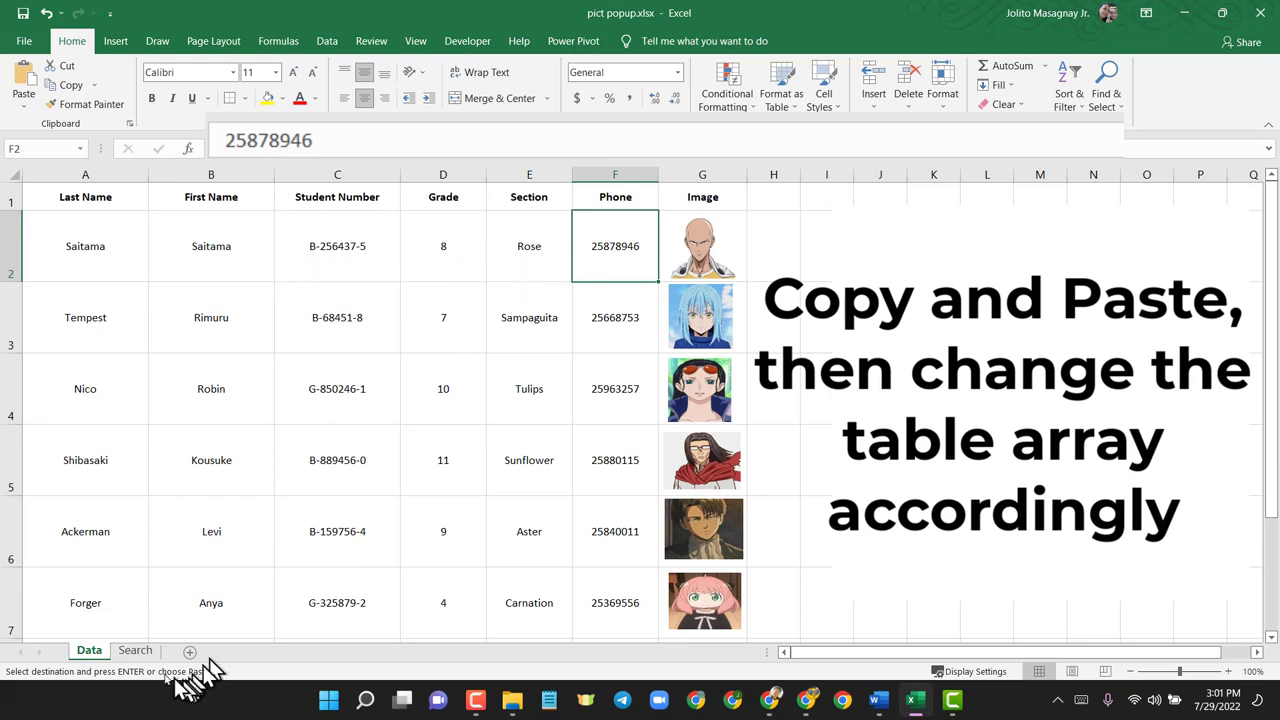
{"action": "left_click", "coordinate": [136, 651]}
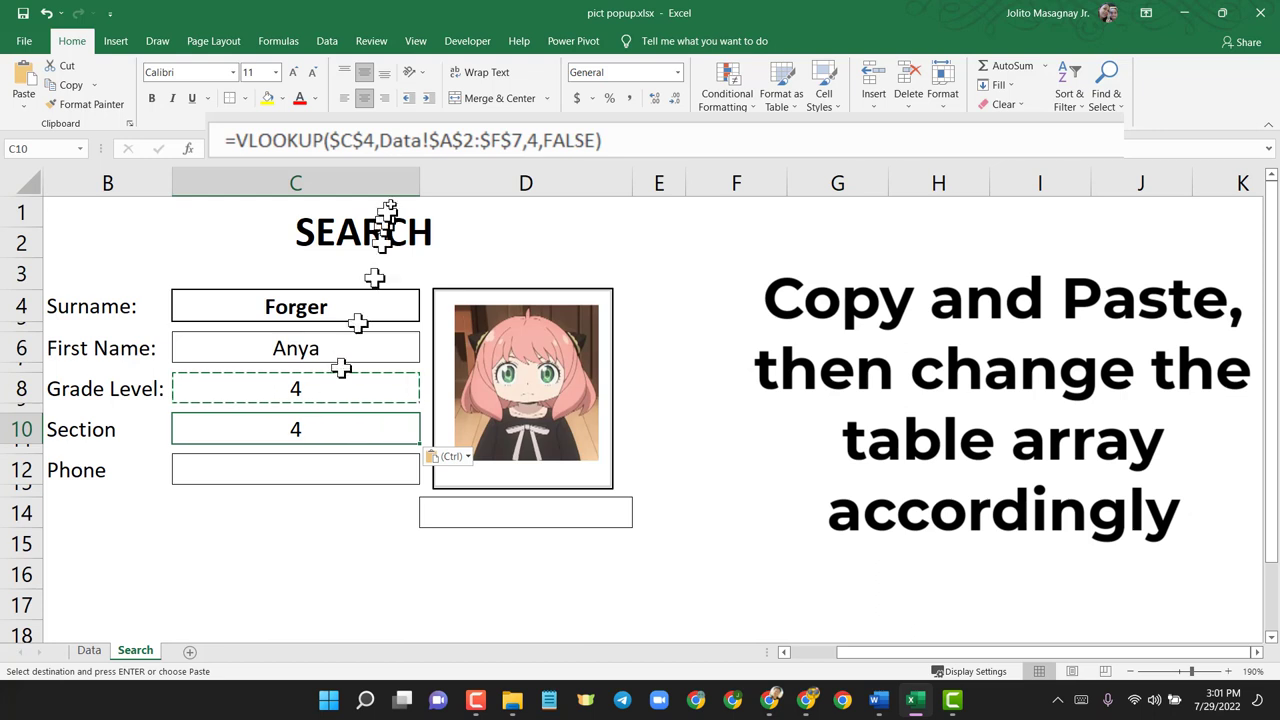
{"action": "left_click", "coordinate": [528, 140]}
{"action": "key", "text": "Delete"}
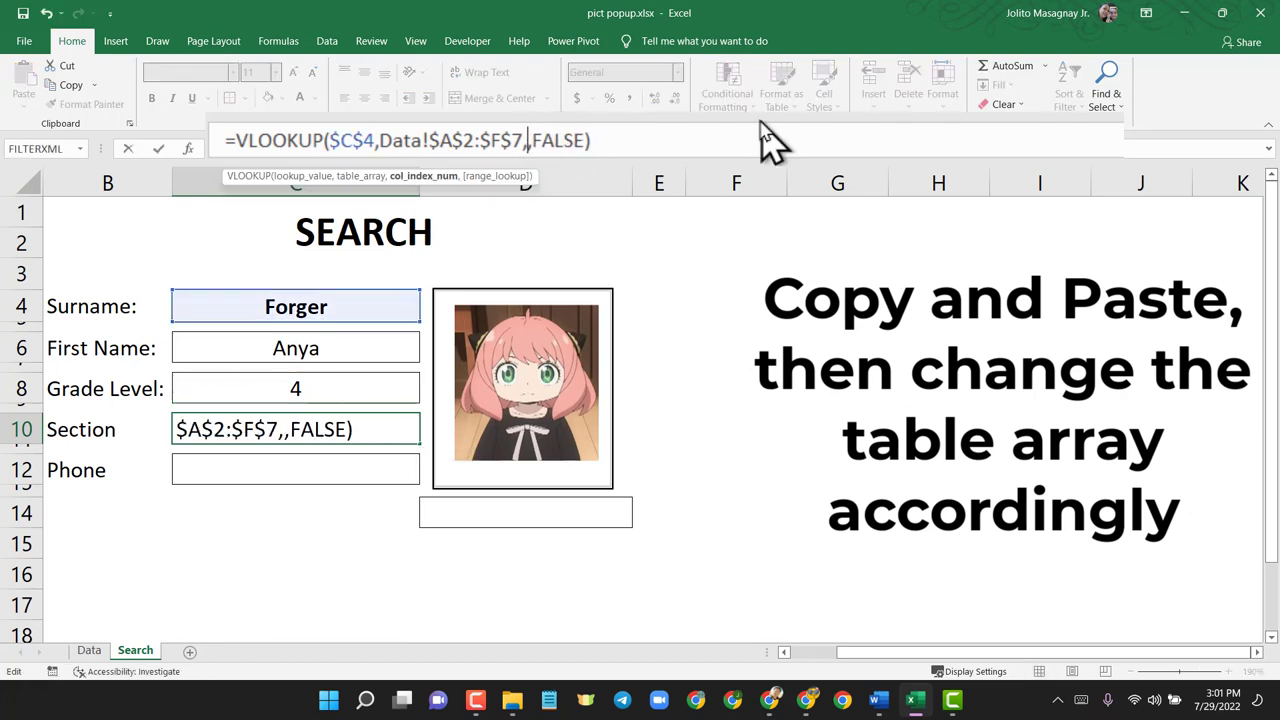
{"action": "type", "text": "5"}
{"action": "key", "text": "Return"}
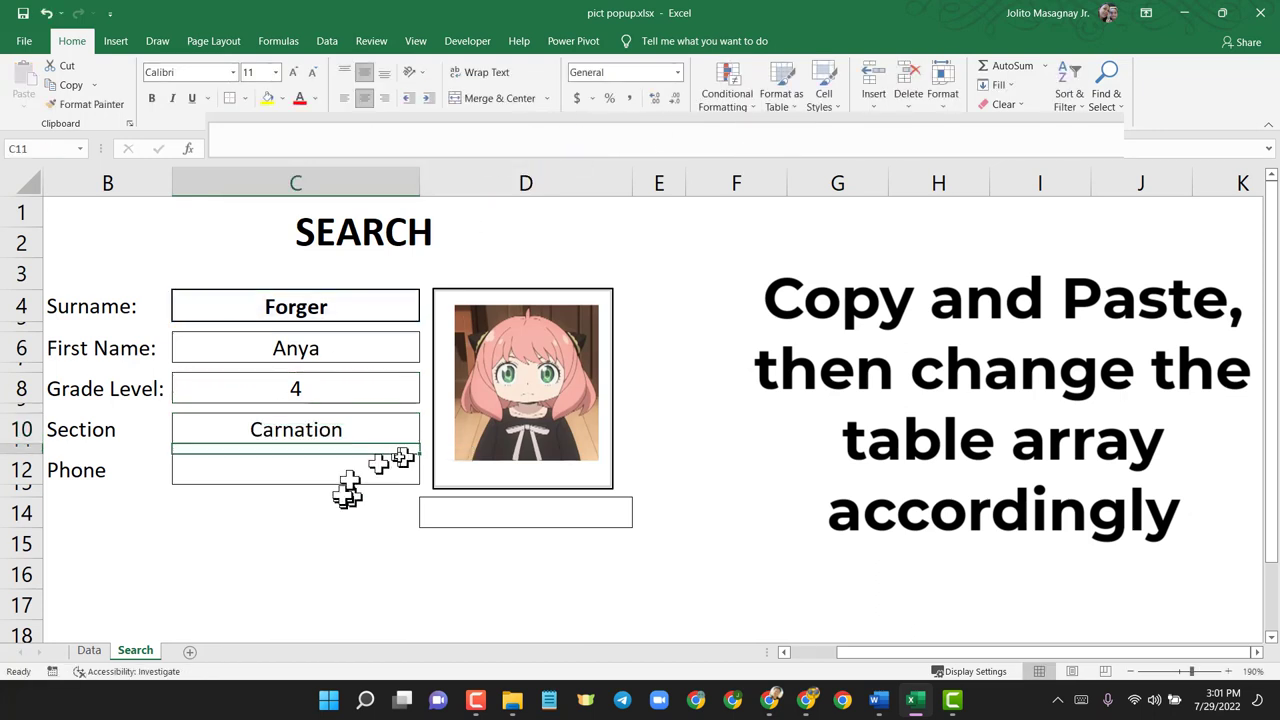
- Copy the lookup into Phone C12 and set column 6 to show the student's phone number
{"action": "left_click", "coordinate": [356, 427]}
{"action": "key", "text": "ctrl+c"}
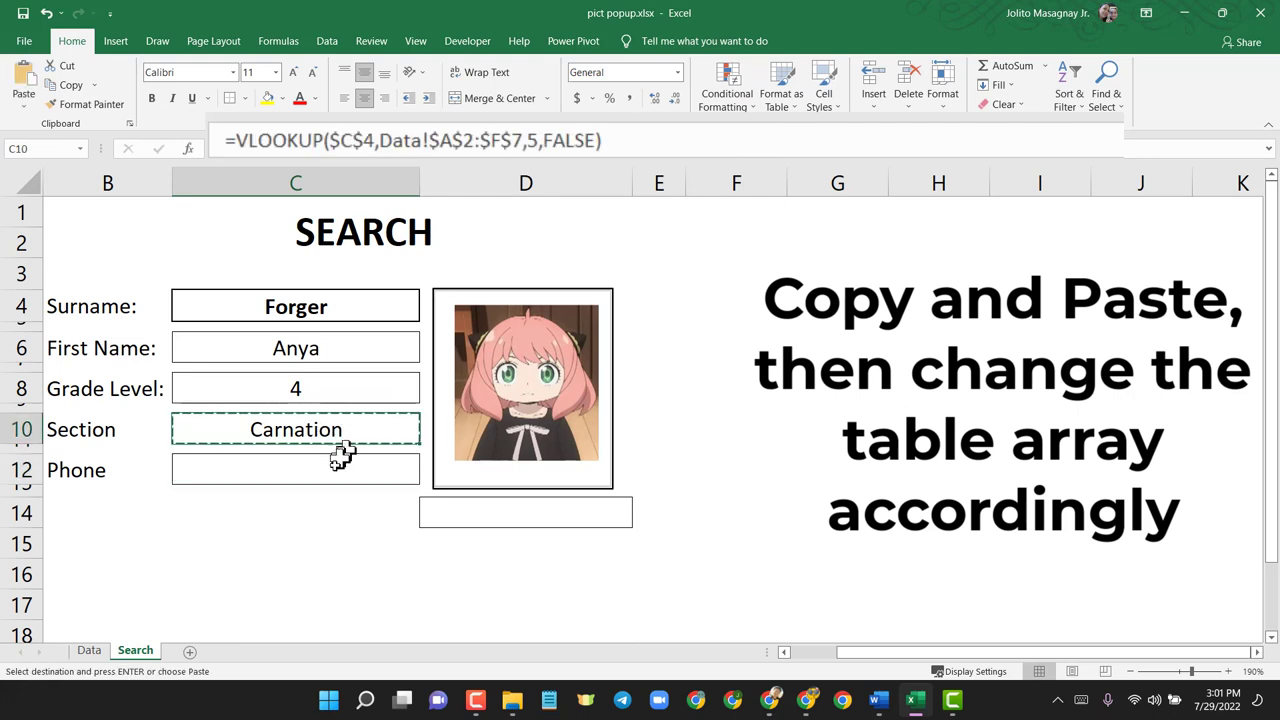
{"action": "left_click", "coordinate": [335, 465]}
{"action": "key", "text": "ctrl+v"}
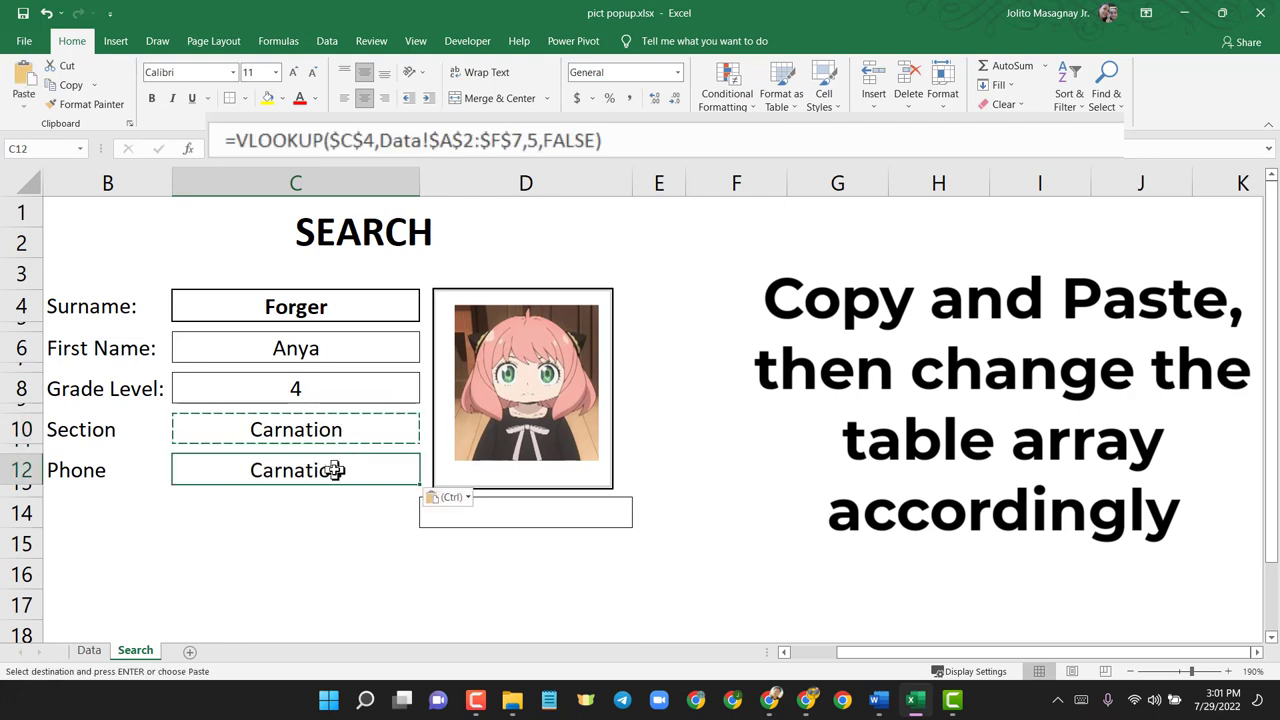
{"action": "left_click", "coordinate": [92, 651]}
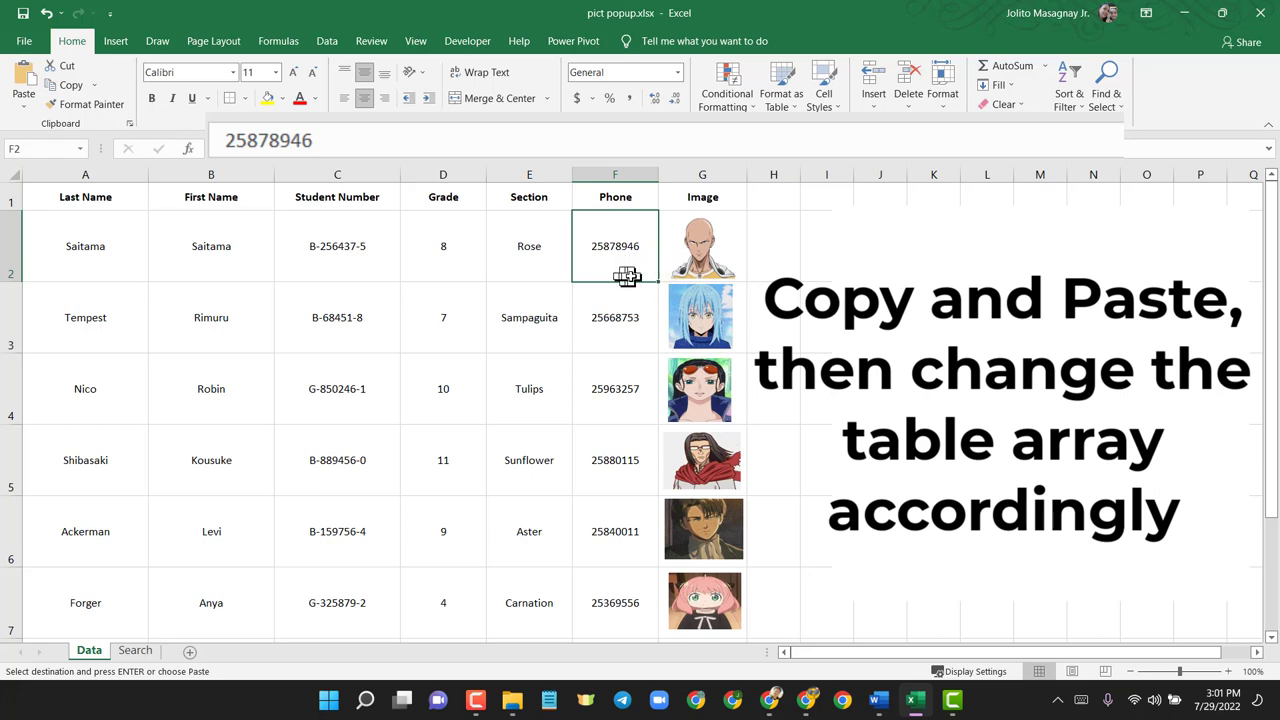
{"action": "left_click", "coordinate": [137, 651]}
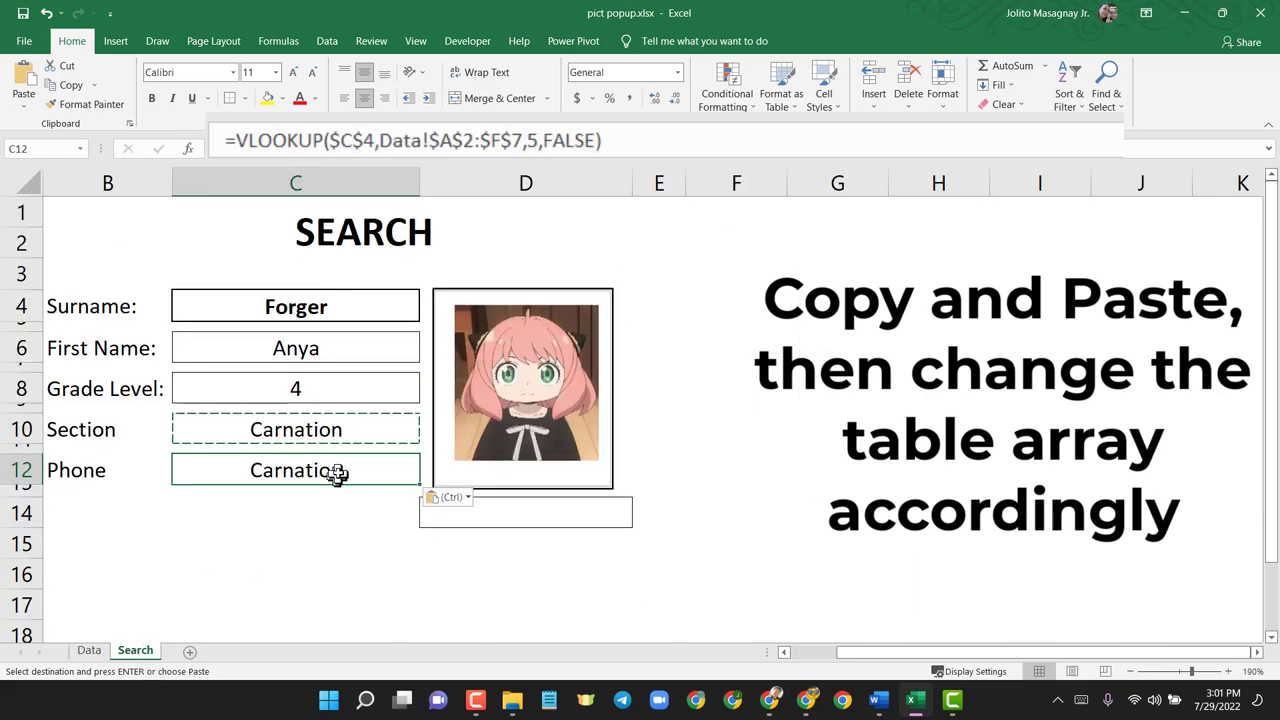
{"action": "left_click", "coordinate": [538, 140]}
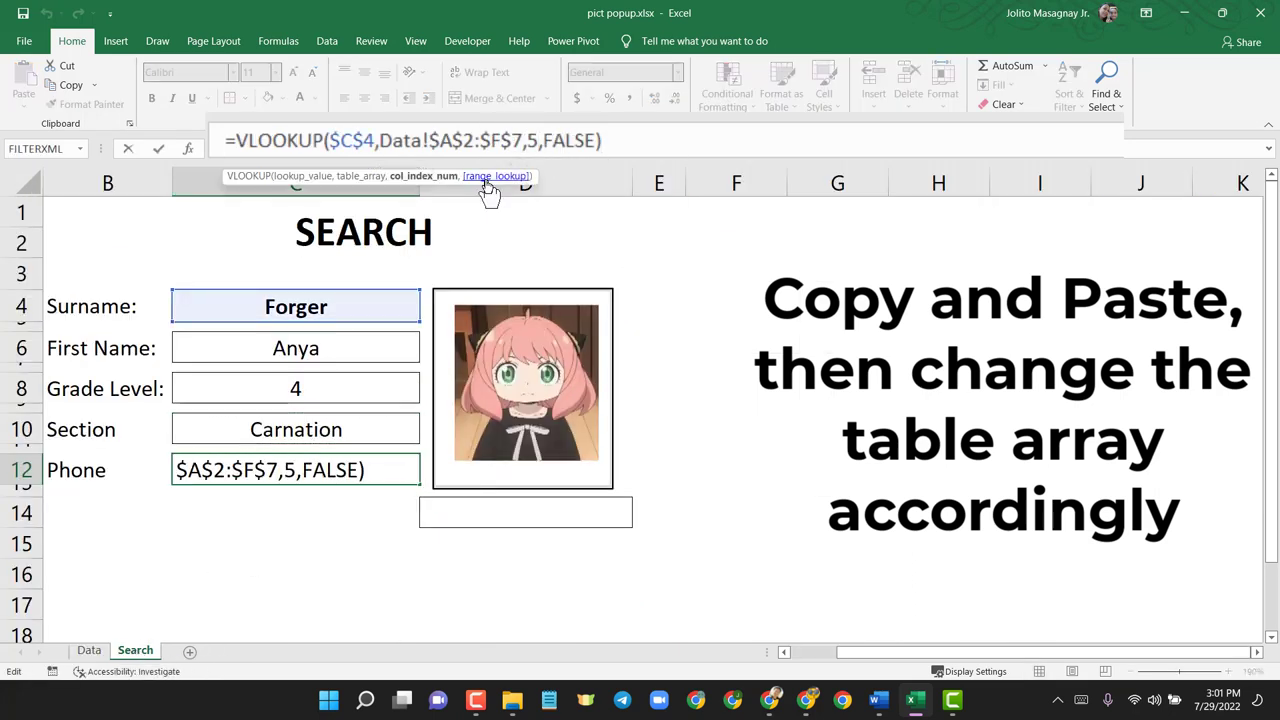
{"action": "key", "text": "BackSpace"}
{"action": "type", "text": "6"}
{"action": "key", "text": "Return"}
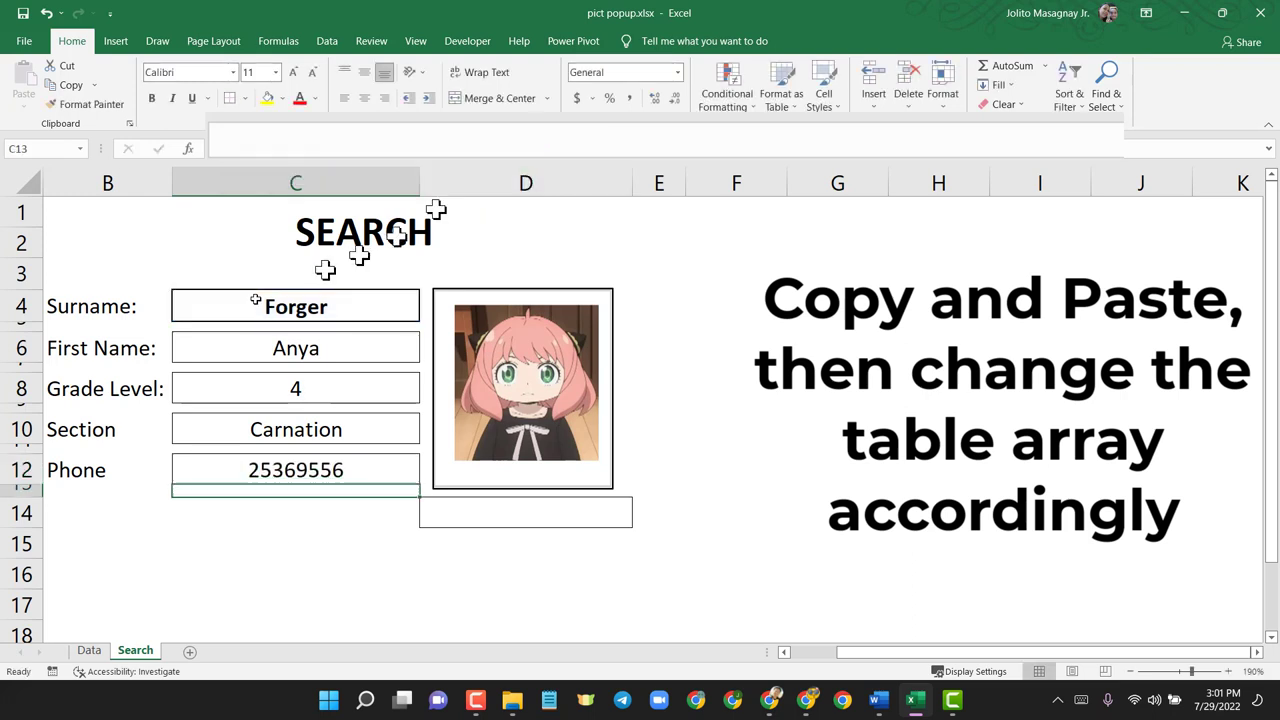
{"action": "left_click", "coordinate": [399, 470]}
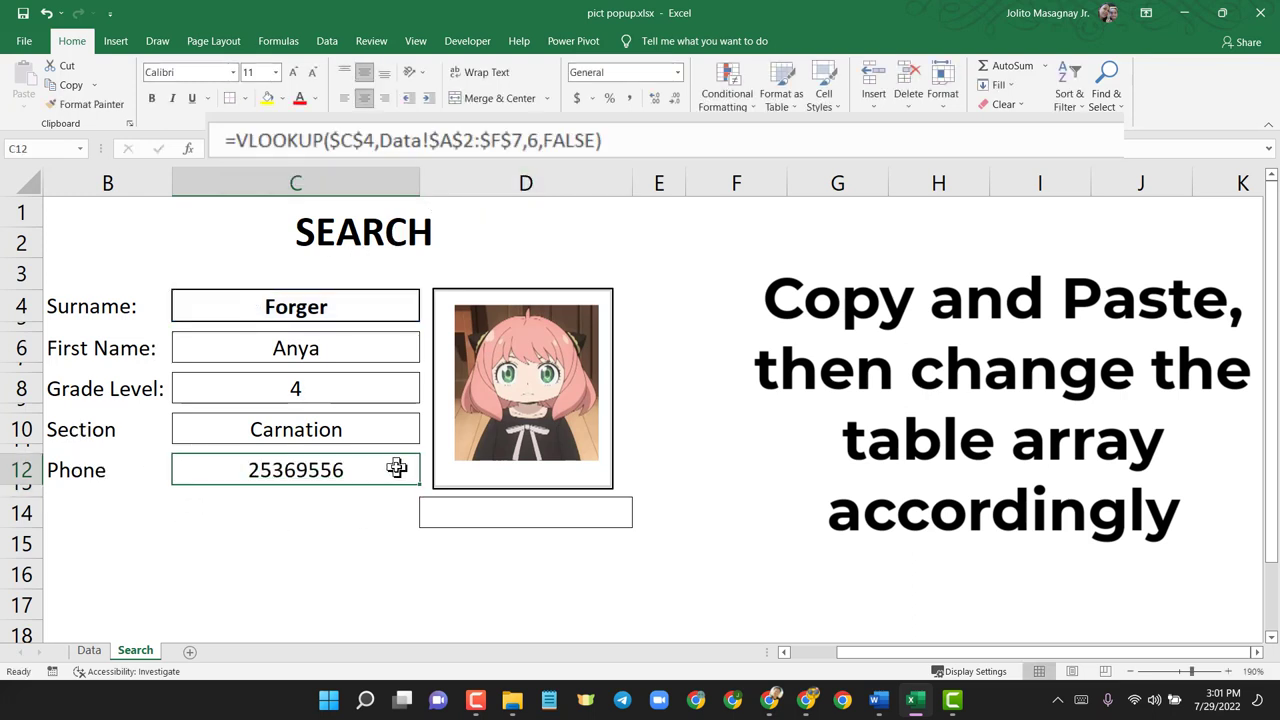
{"action": "key", "text": "ctrl+c"}
- Paste the lookup formula into D14 and change its column index from 6 to 3
{"action": "left_click", "coordinate": [445, 514]}
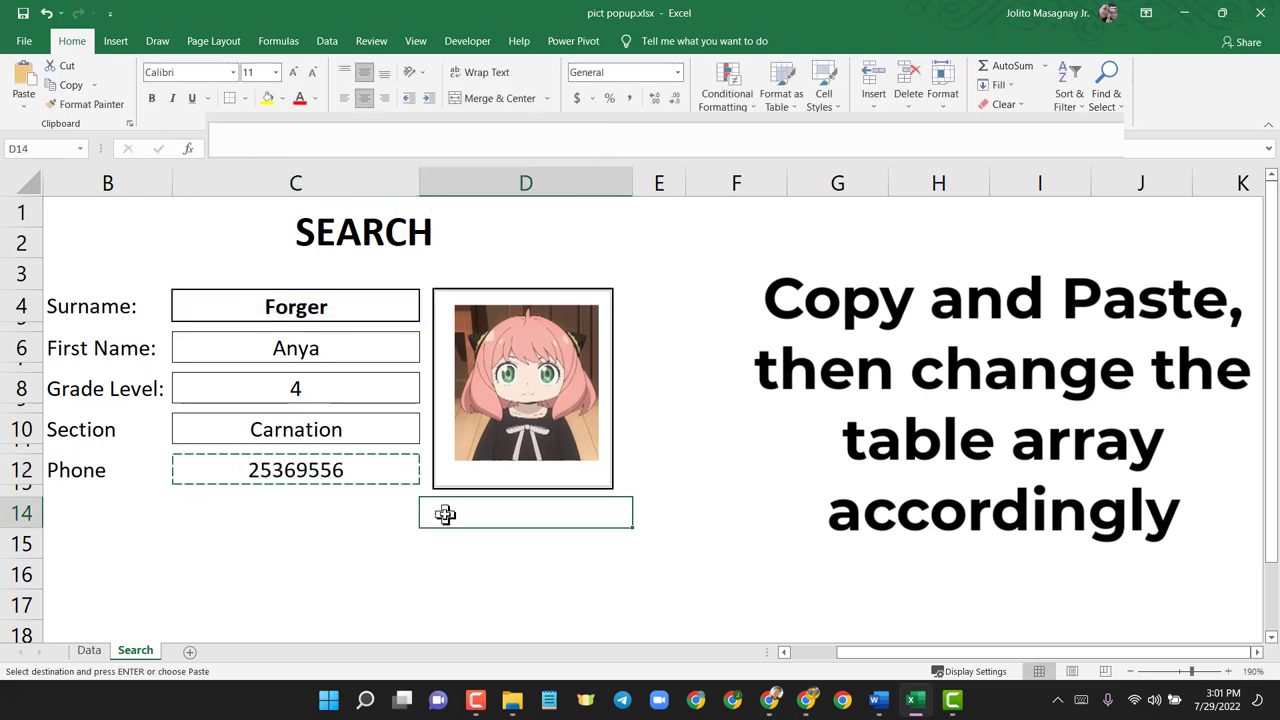
{"action": "key", "text": "ctrl+v"}
{"action": "left_click", "coordinate": [505, 570]}
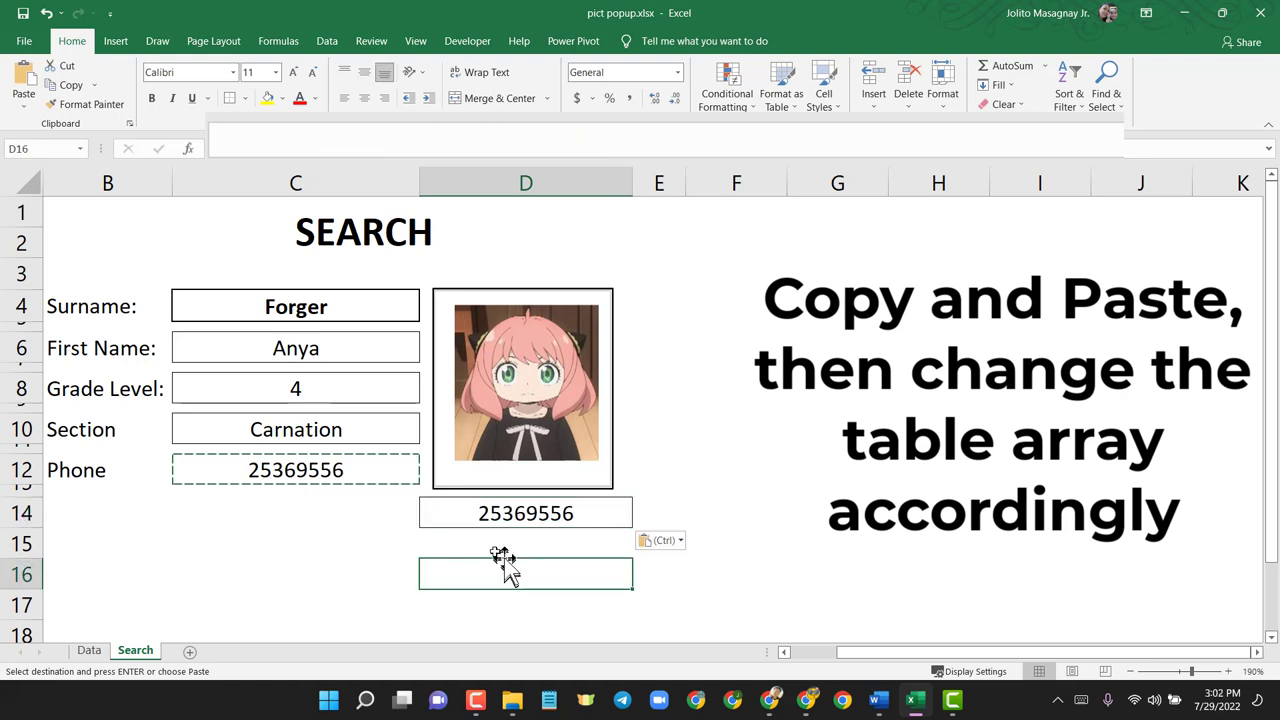
{"action": "left_click", "coordinate": [510, 514]}
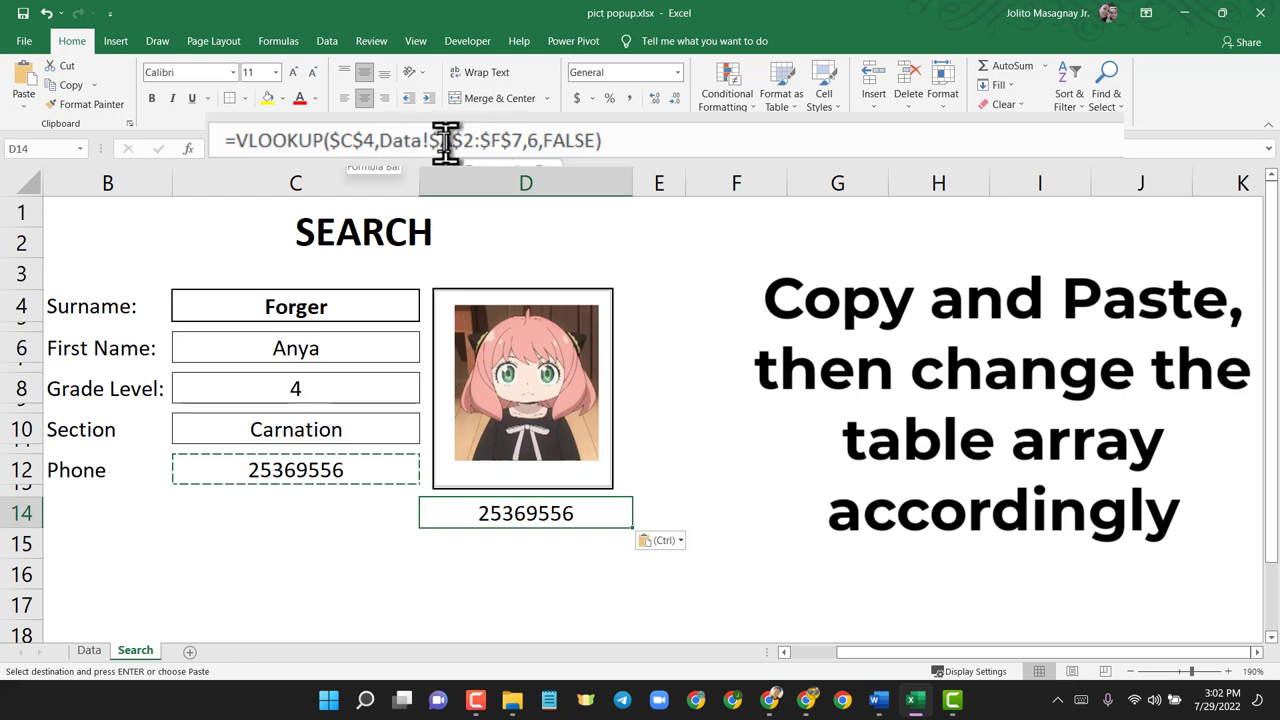
{"action": "left_click", "coordinate": [540, 140]}
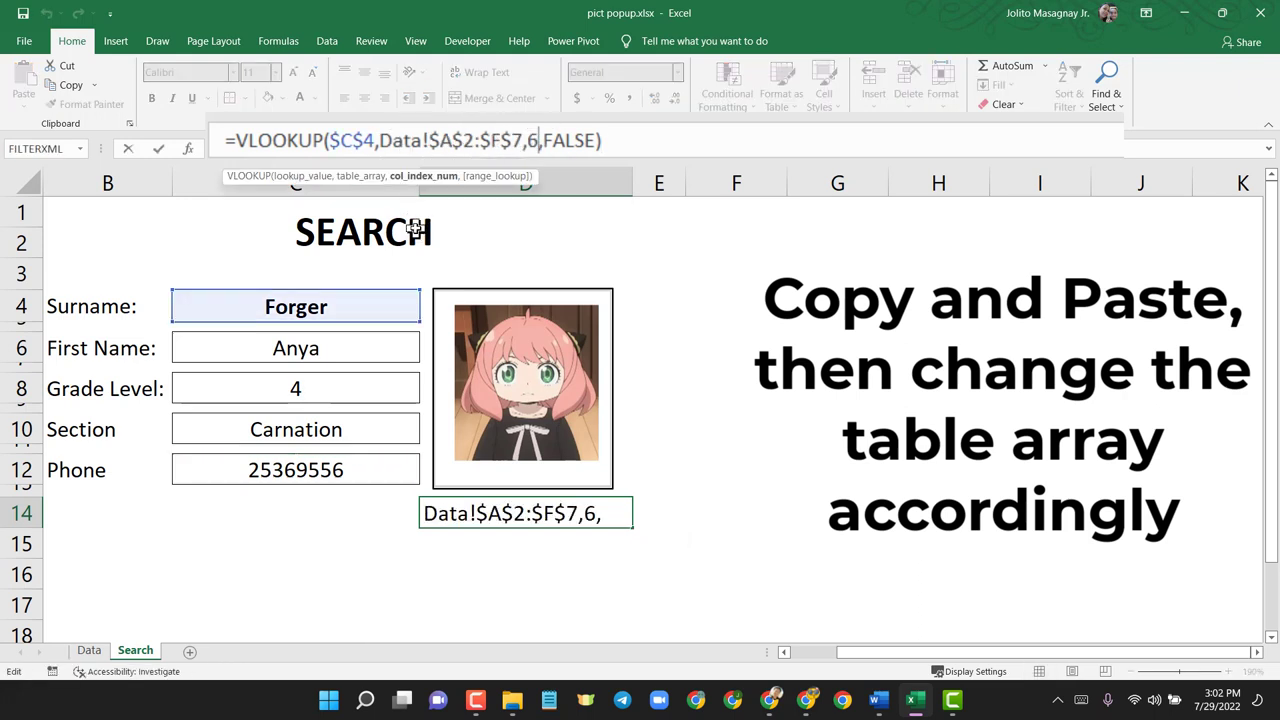
{"action": "key", "text": "BackSpace"}
{"action": "type", "text": "3"}
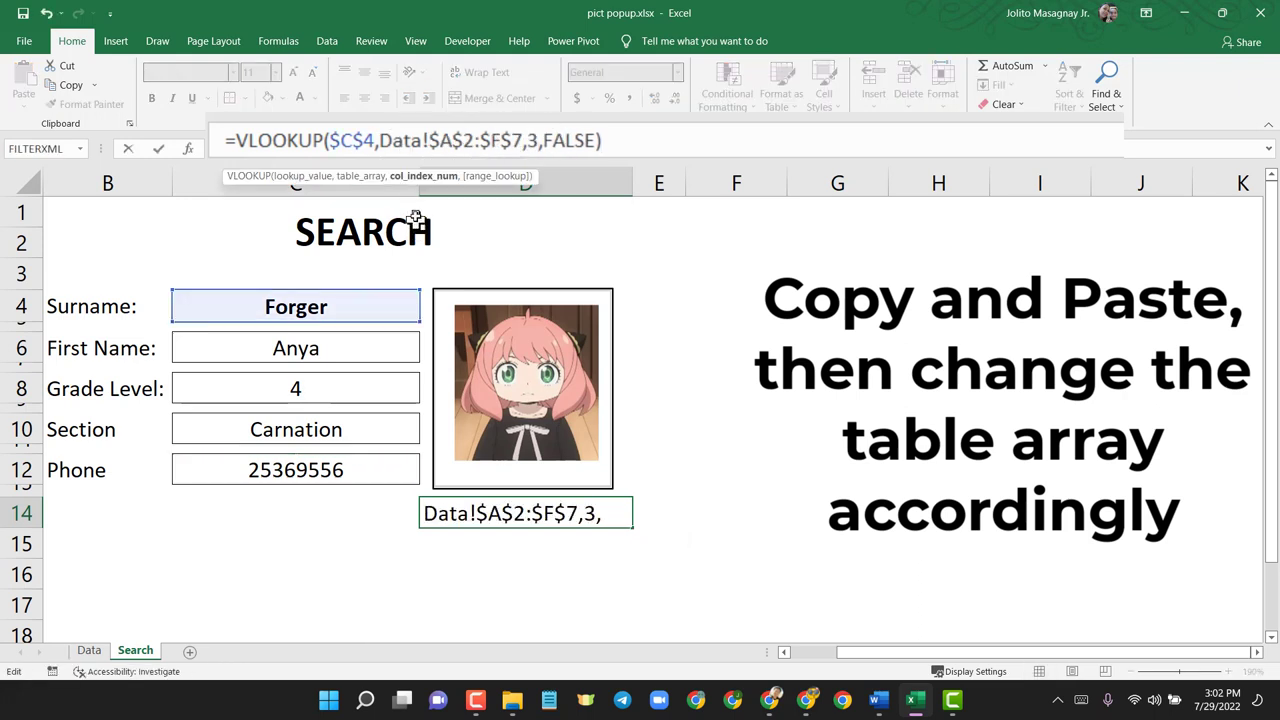
{"action": "key", "text": "Return"}
{"action": "left_click", "coordinate": [580, 512]}
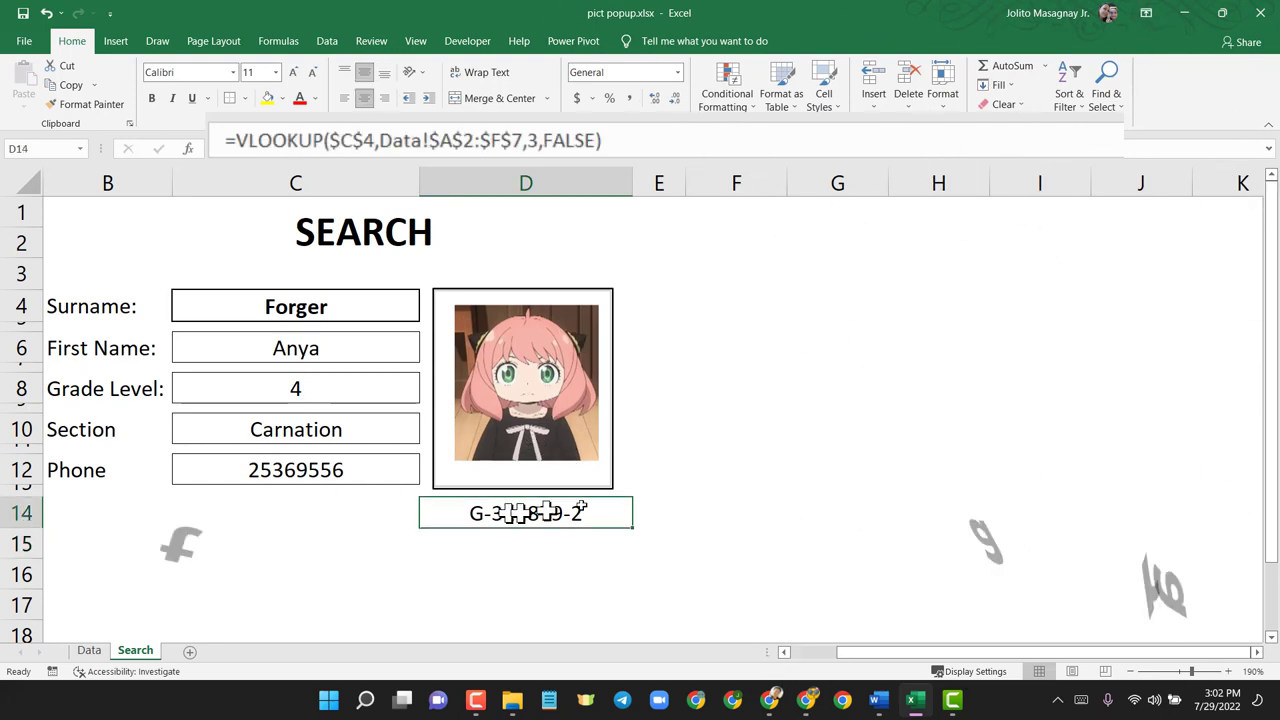
{"action": "left_click", "coordinate": [360, 305]}
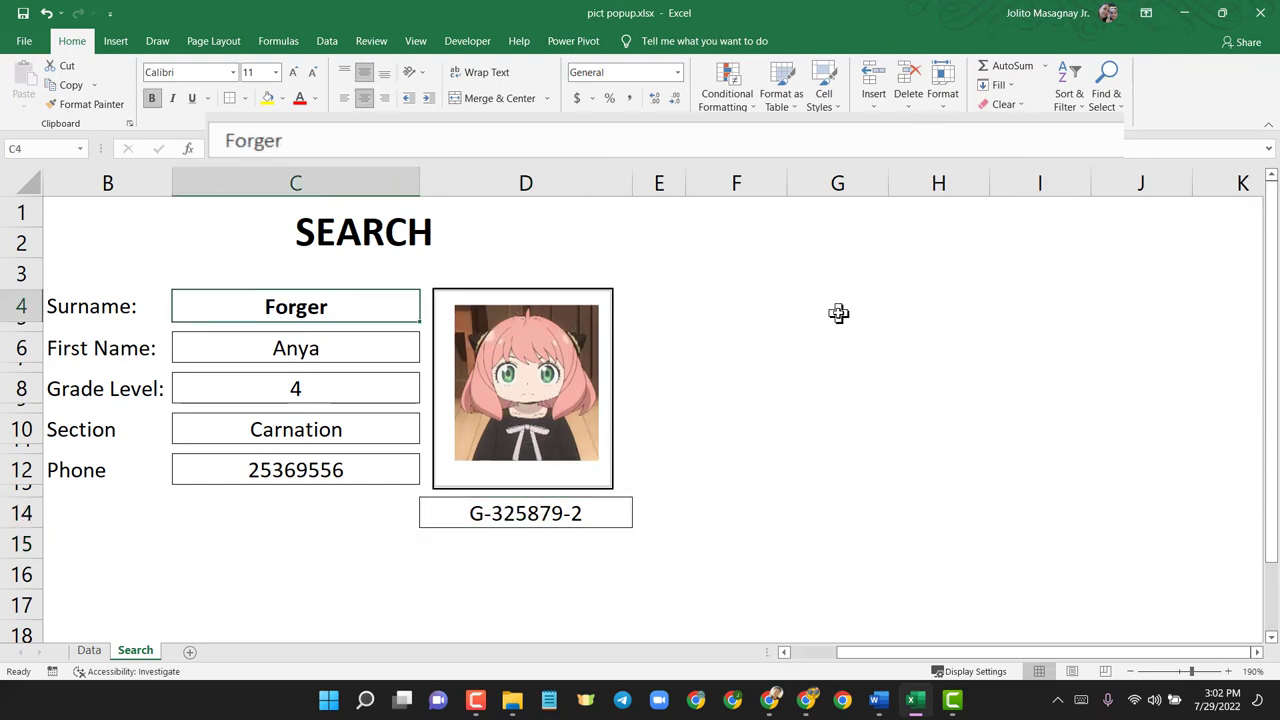
- Search the surnames Saitama, N…, Ackerman and Tem… to see each record fill in
{"action": "type", "text": "Saitama"}
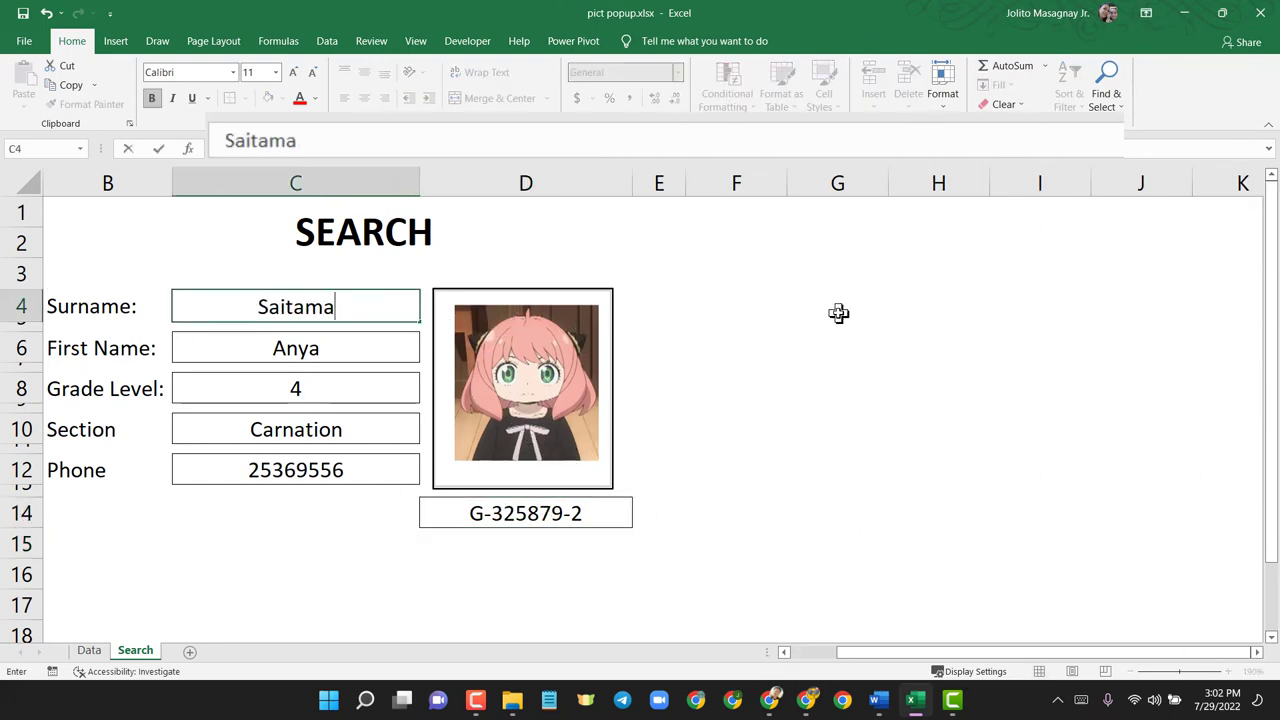
{"action": "key", "text": "Return"}
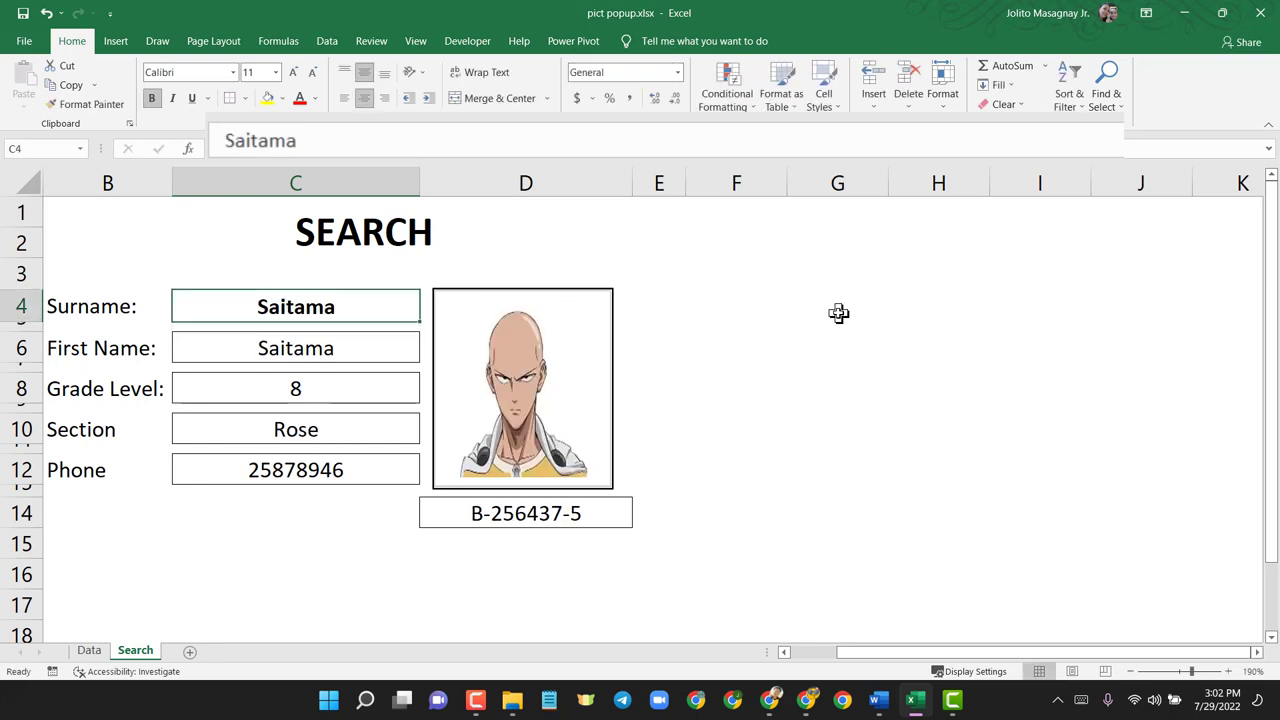
{"action": "type", "text": "Nico"}
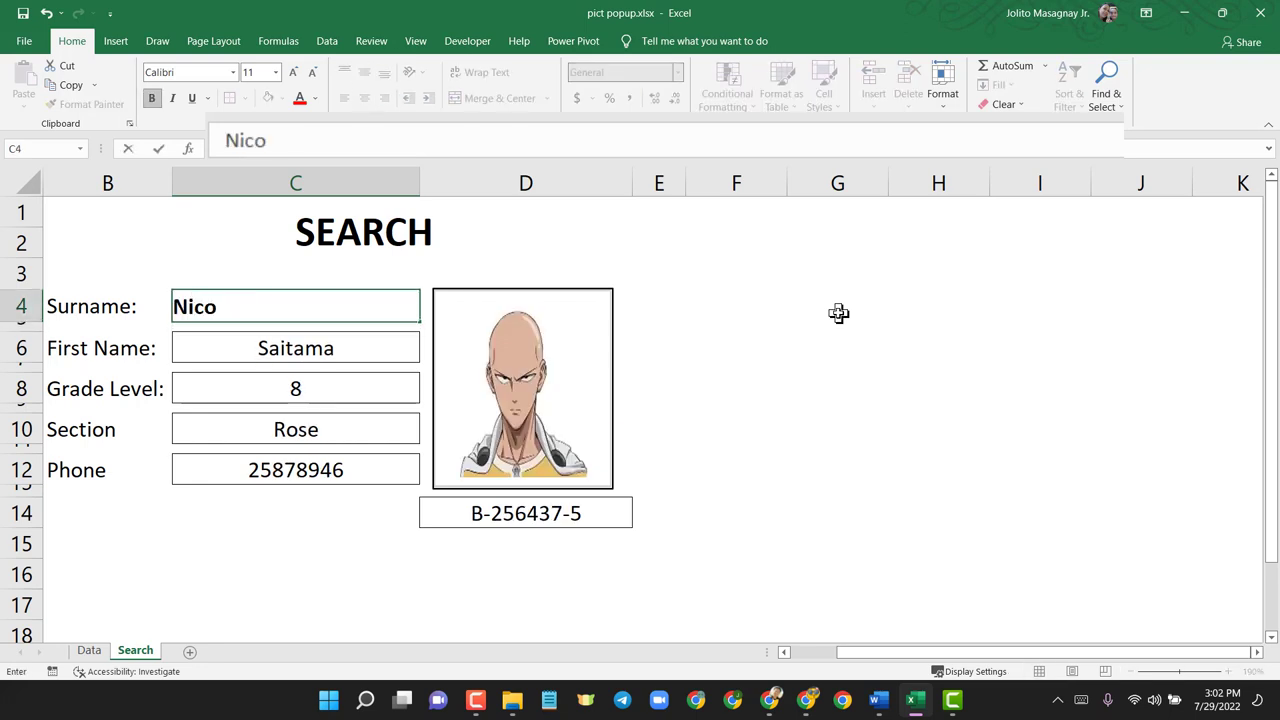
{"action": "key", "text": "Return"}
{"action": "key", "text": "Up"}
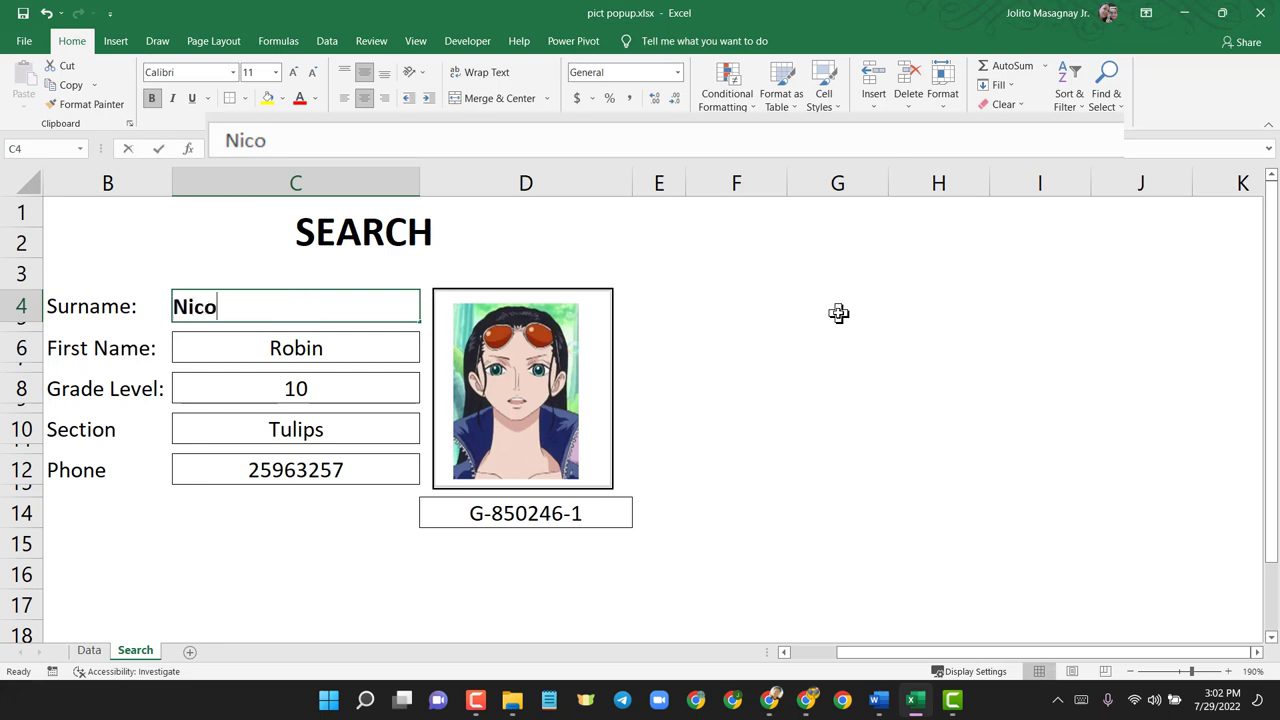
{"action": "type", "text": "Ackerman"}
{"action": "key", "text": "Return"}
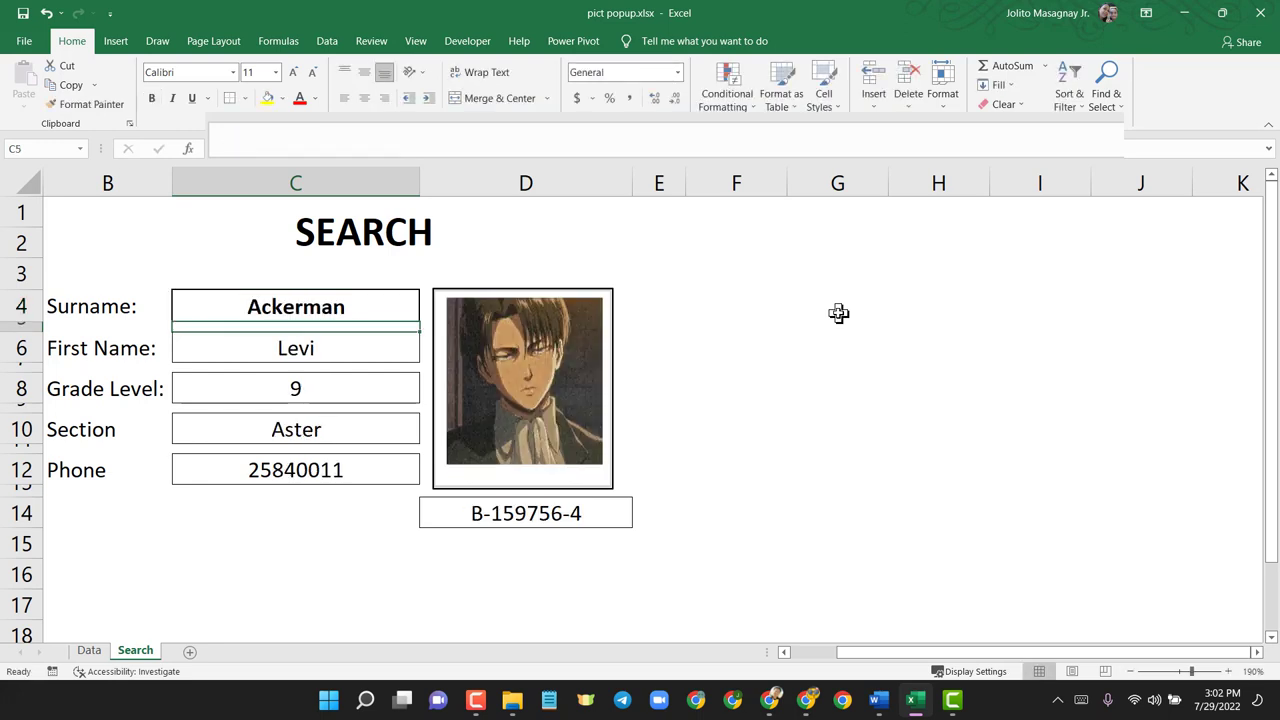
{"action": "key", "text": "Up"}
{"action": "type", "text": "Tem"}
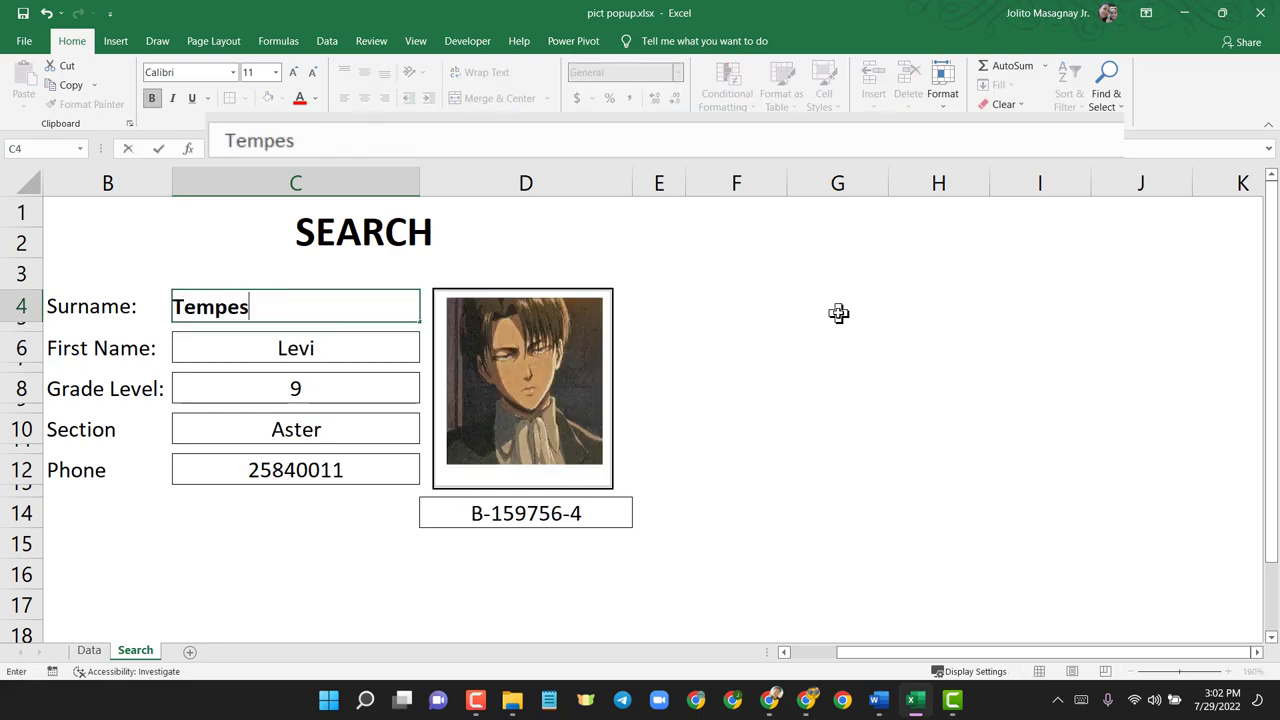
{"action": "key", "text": "Return"}
- Test surnames starting with S and lowercase f, then clear the Surname cell C4
{"action": "key", "text": "Up"}
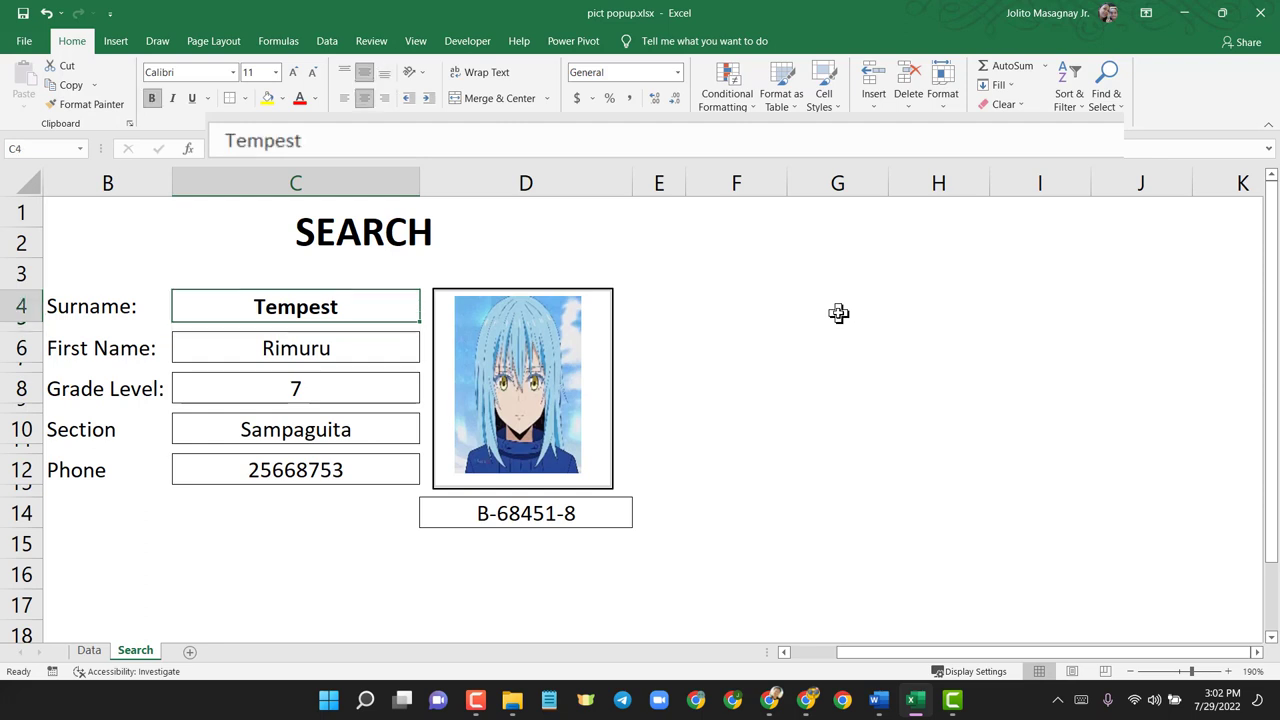
{"action": "type", "text": "Shibasaki"}
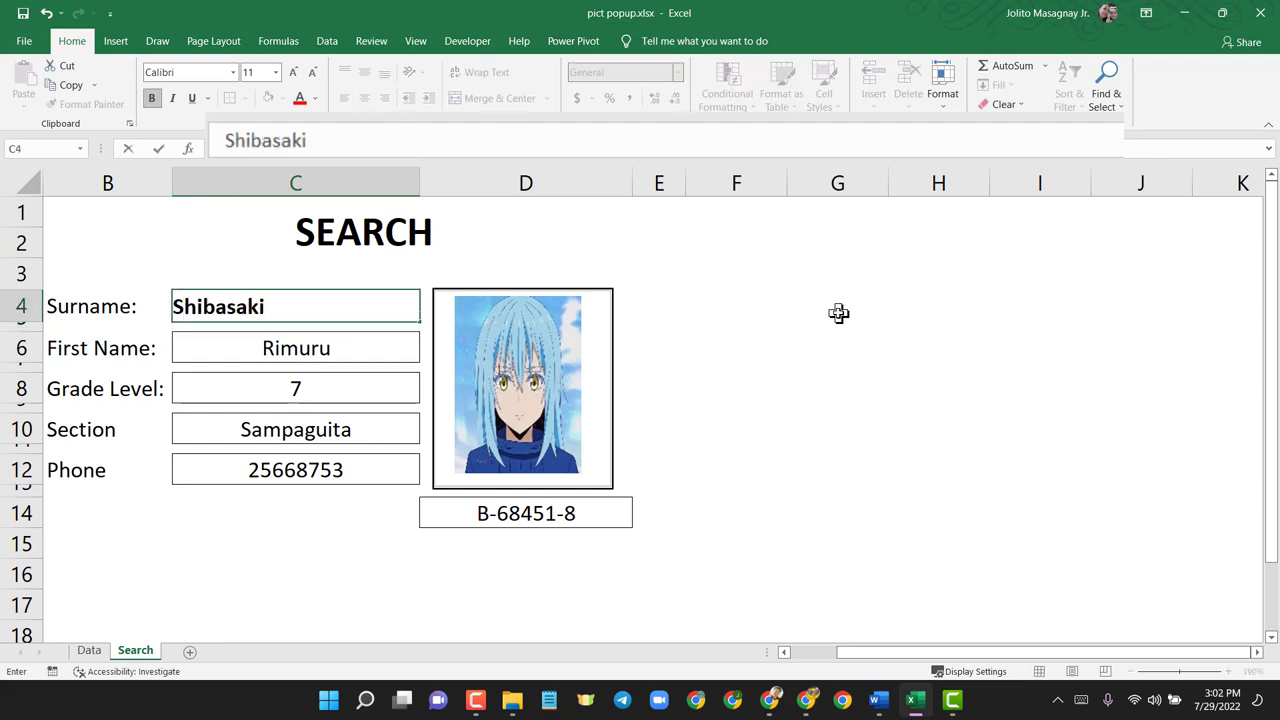
{"action": "key", "text": "Return"}
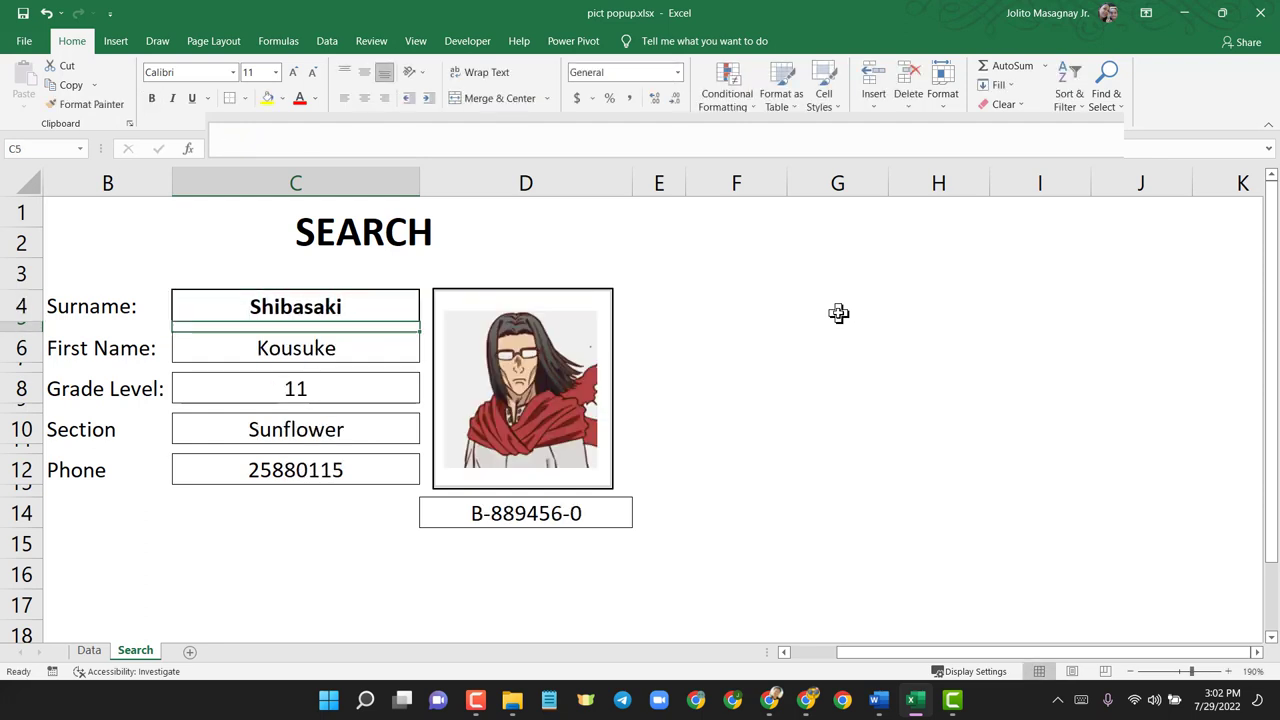
{"action": "key", "text": "Up"}
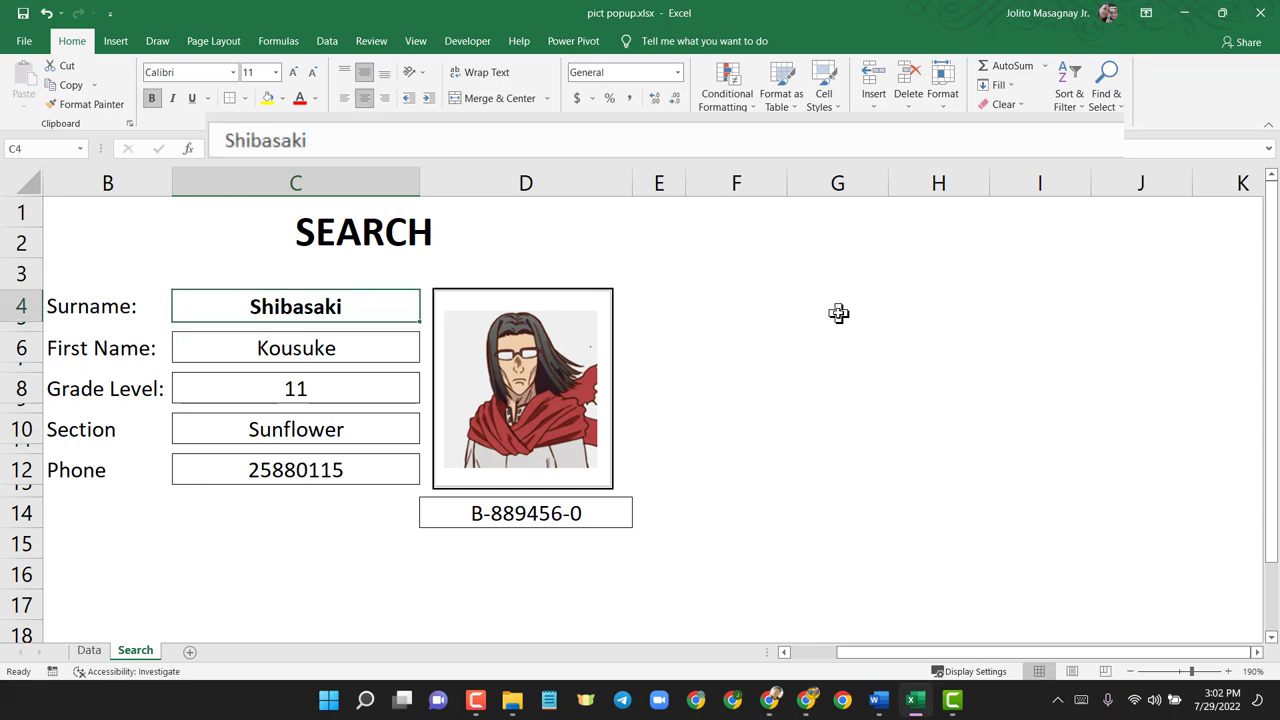
{"action": "type", "text": "forger"}
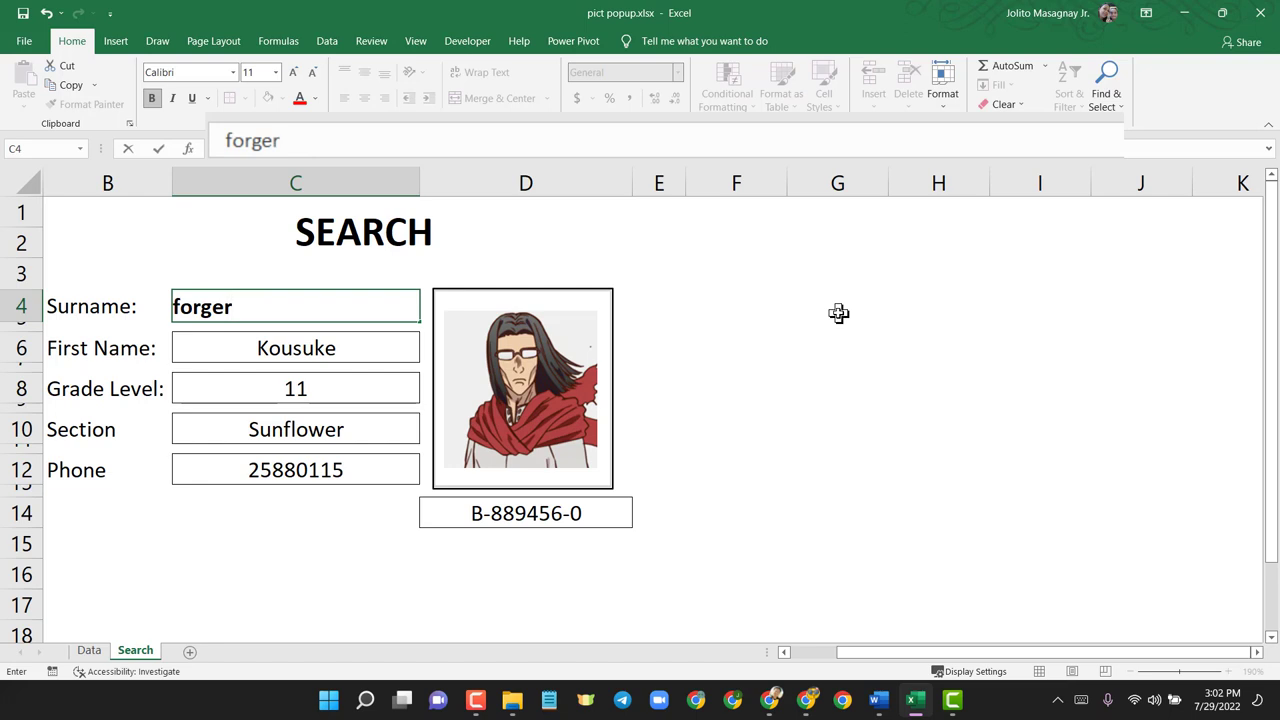
{"action": "key", "text": "Return"}
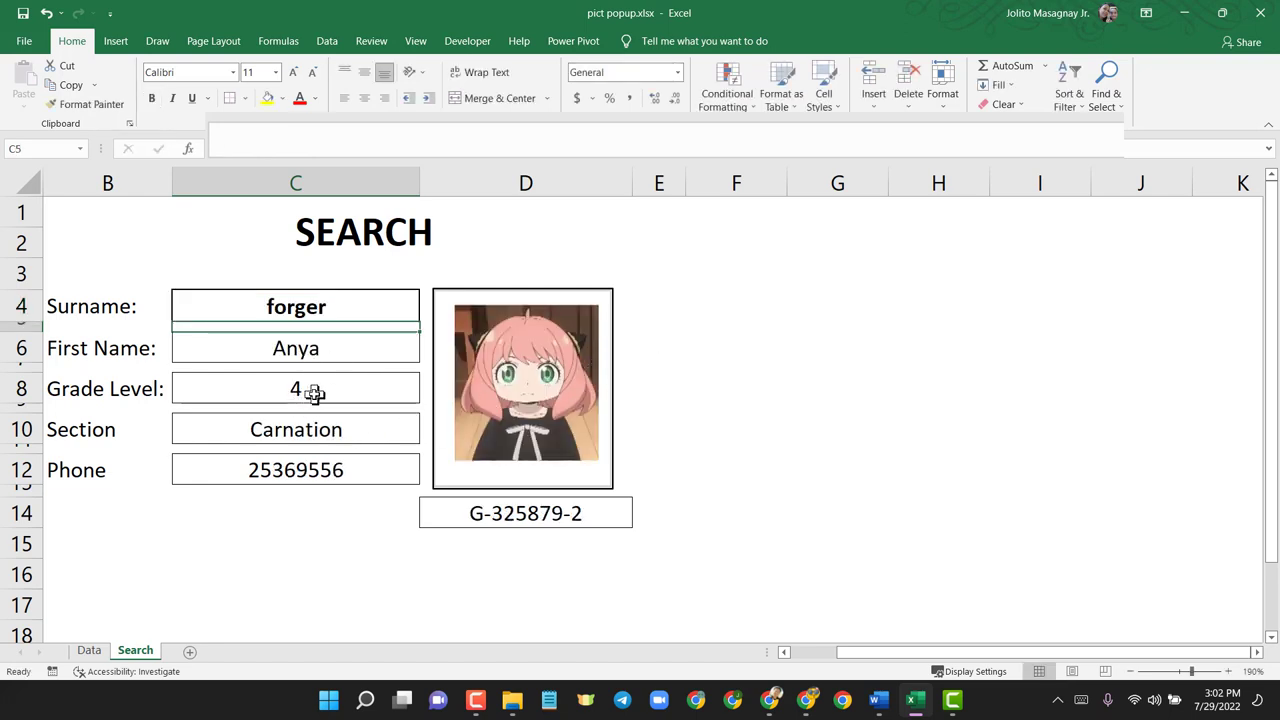
{"action": "left_click", "coordinate": [363, 309]}
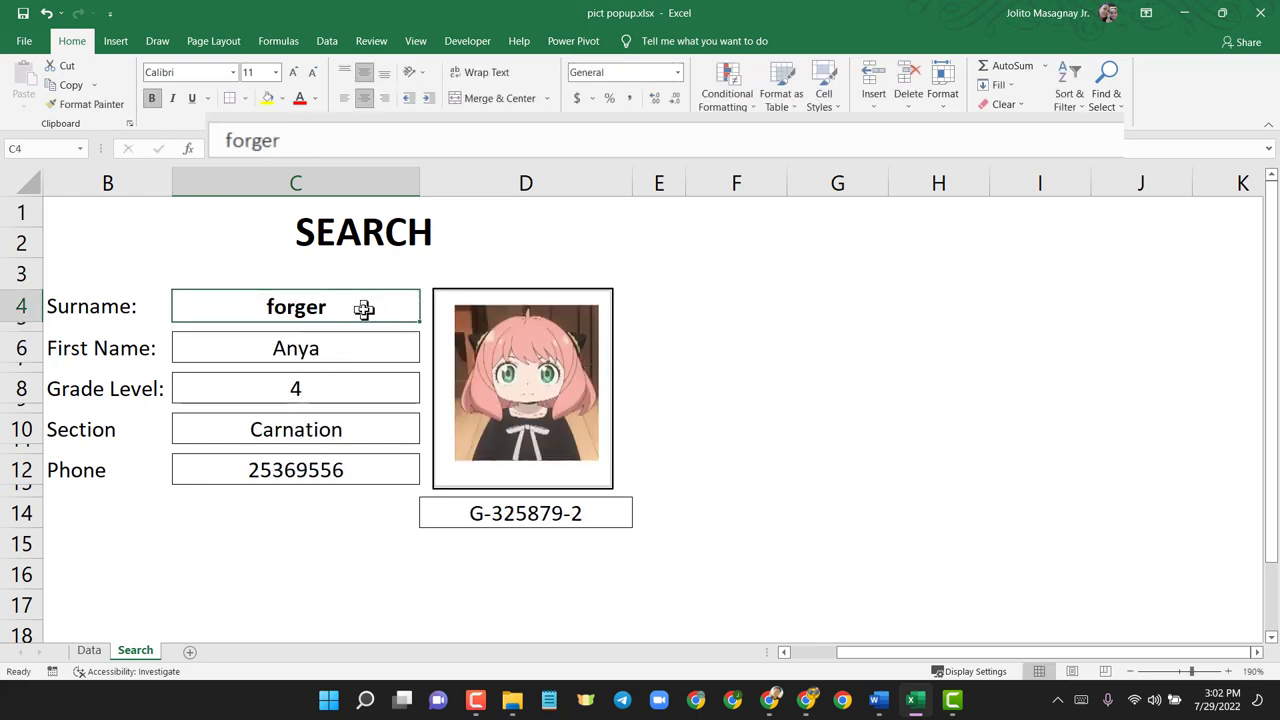
{"action": "key", "text": "Delete"}
- Review the lookup formulas in C6, C8, C10, C12 and D14
{"action": "left_click", "coordinate": [322, 348]}
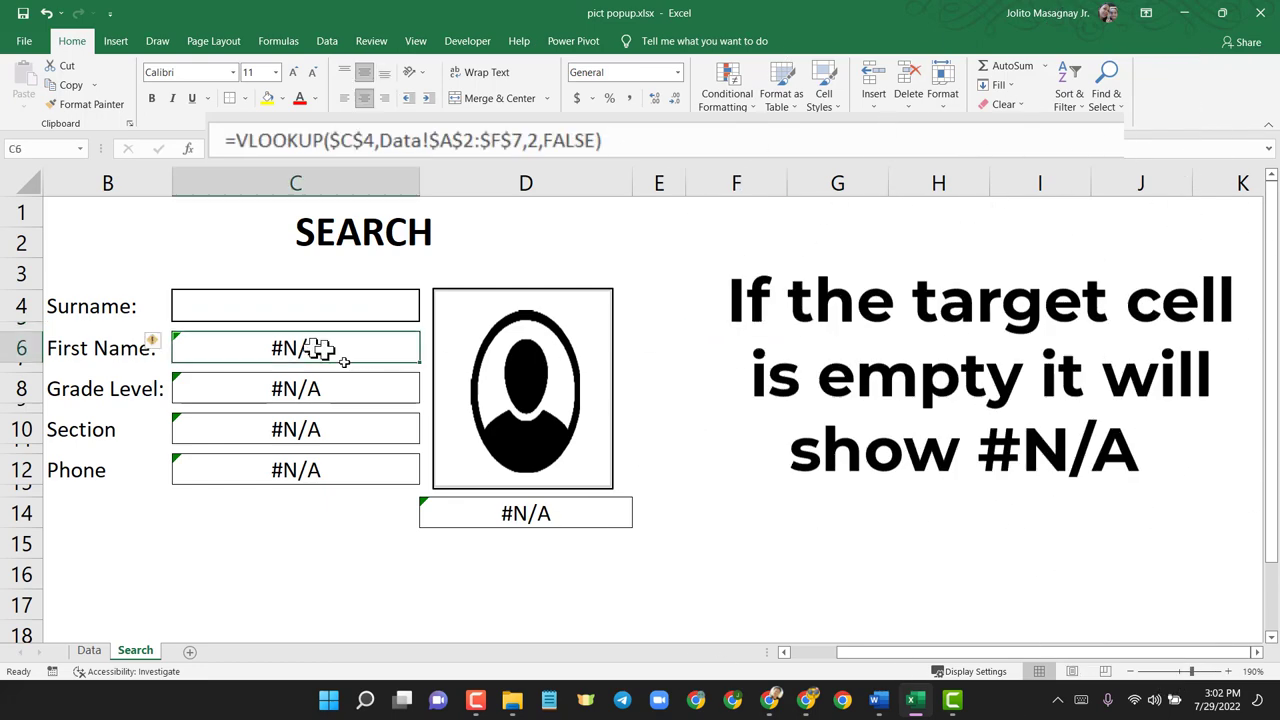
{"action": "left_click", "coordinate": [360, 390]}
{"action": "left_click", "coordinate": [357, 428]}
{"action": "left_click", "coordinate": [366, 471]}
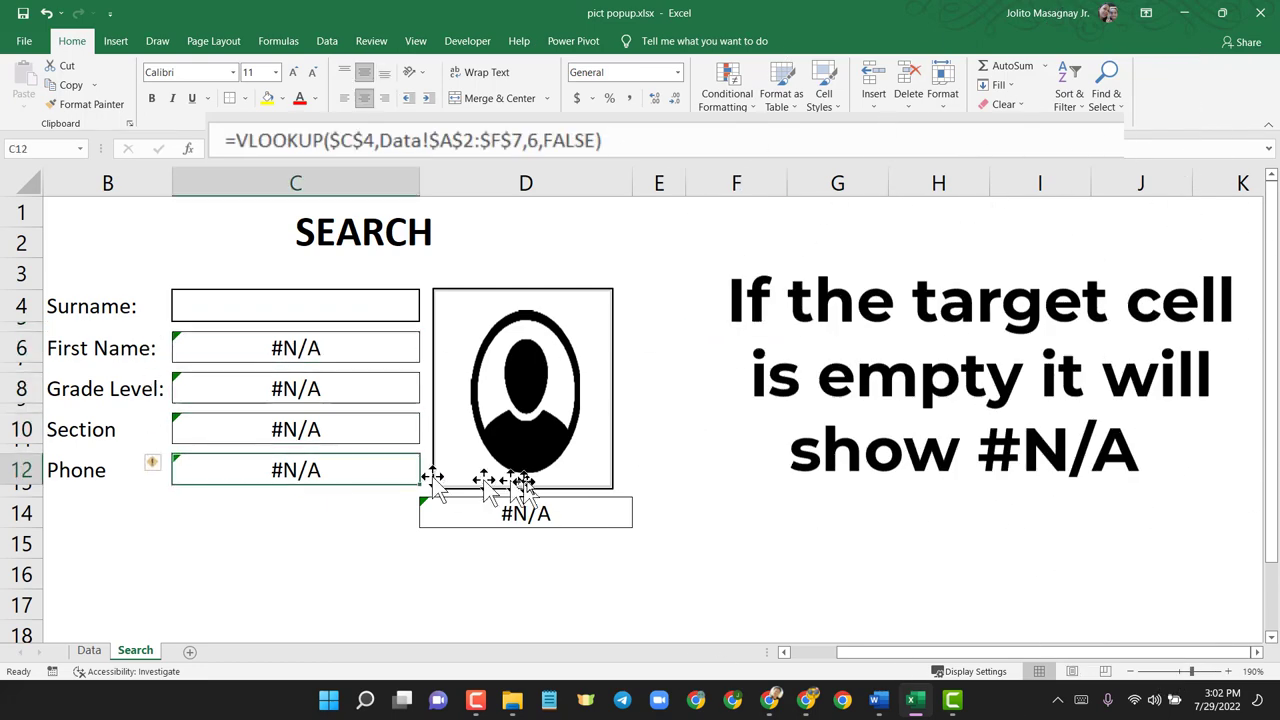
{"action": "left_click", "coordinate": [595, 511]}
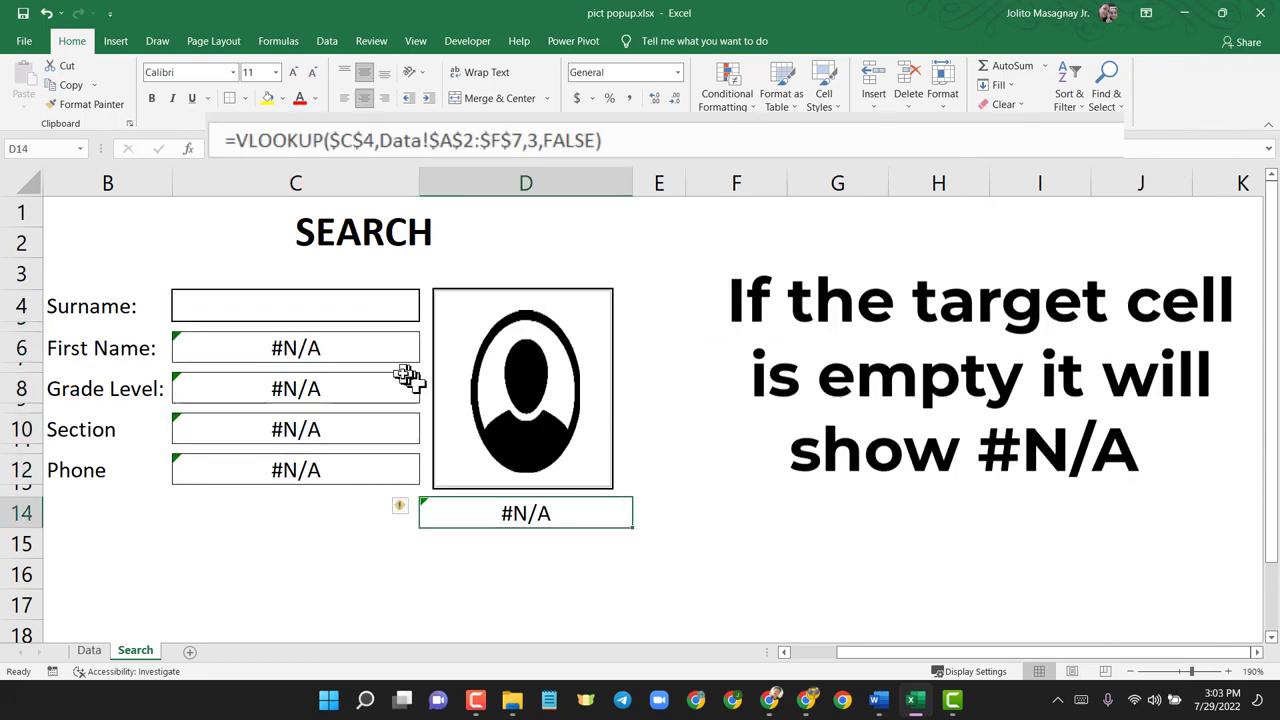
{"action": "left_click", "coordinate": [376, 349]}
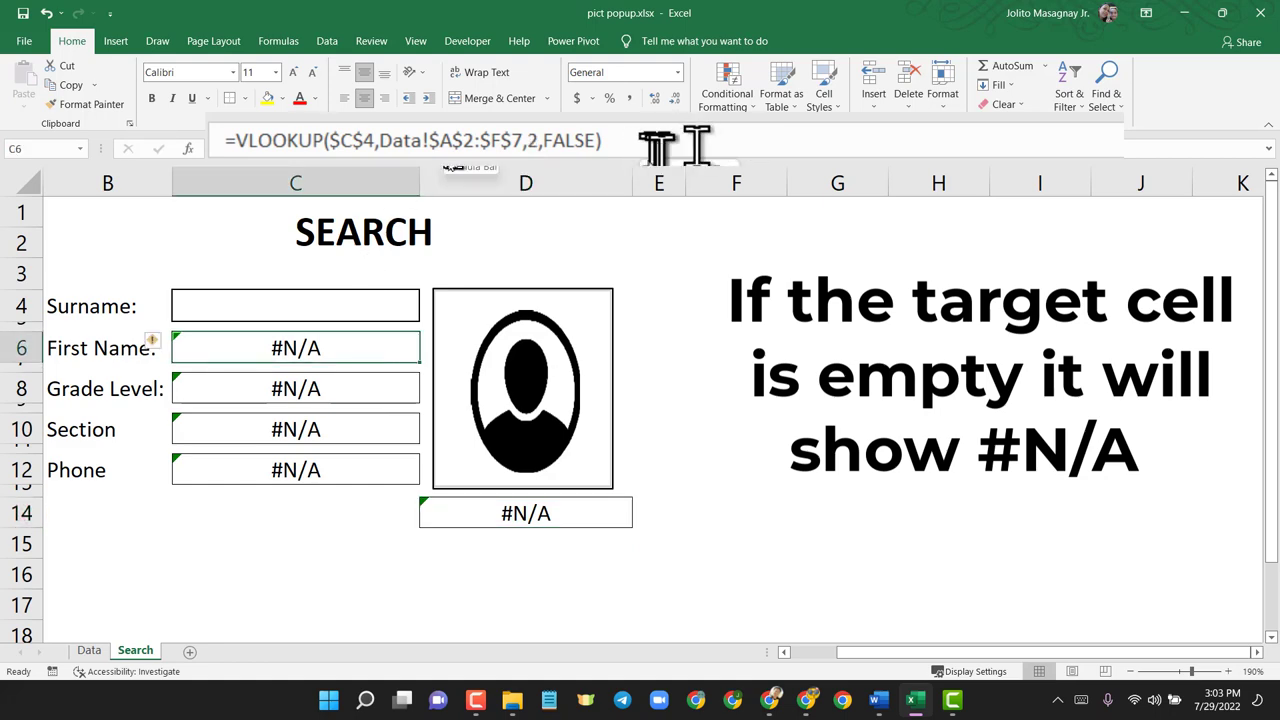
- Wrap the C6 first-name VLOOKUP in IFNA so it returns a blank
{"action": "left_click", "coordinate": [238, 138]}
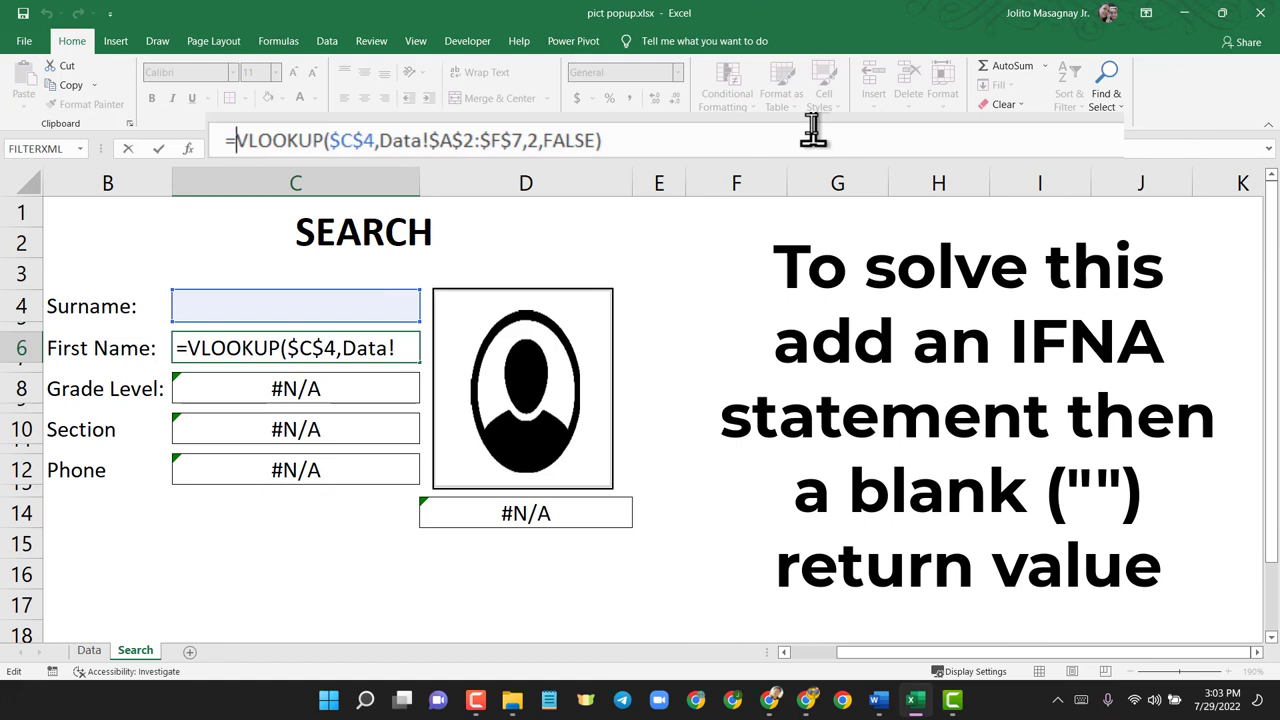
{"action": "type", "text": "if"}
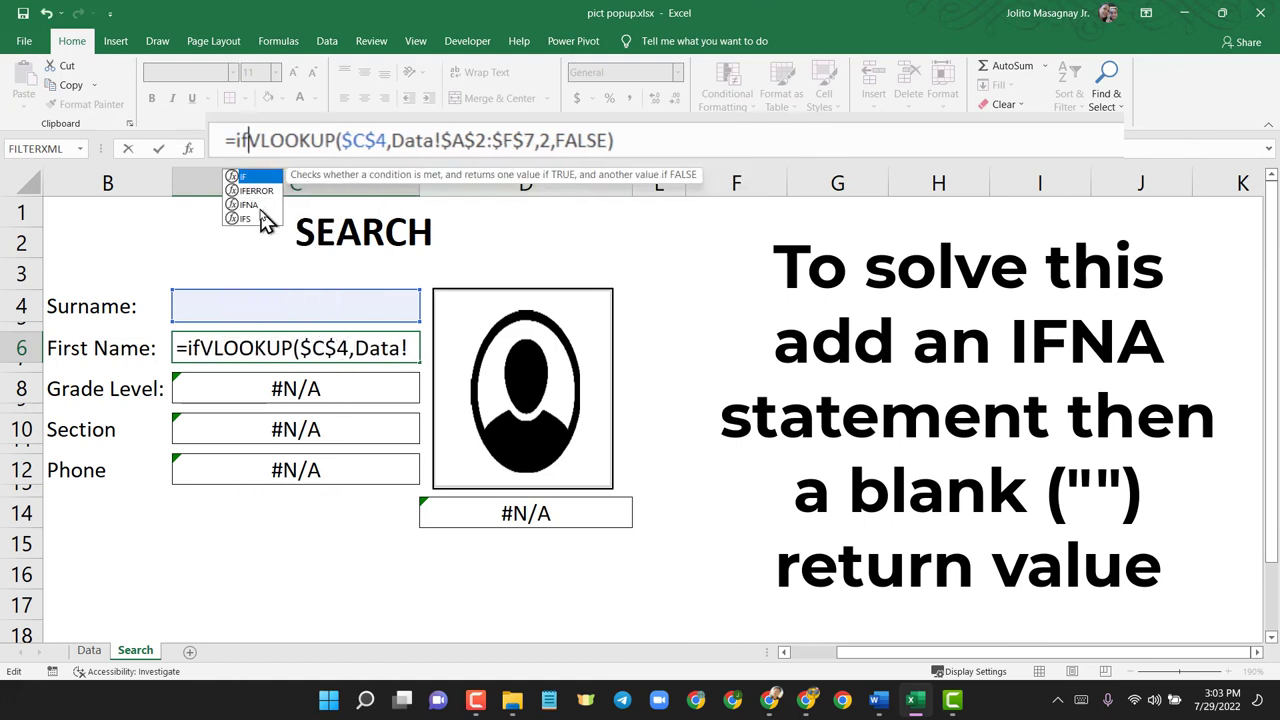
{"action": "double_click", "coordinate": [259, 208]}
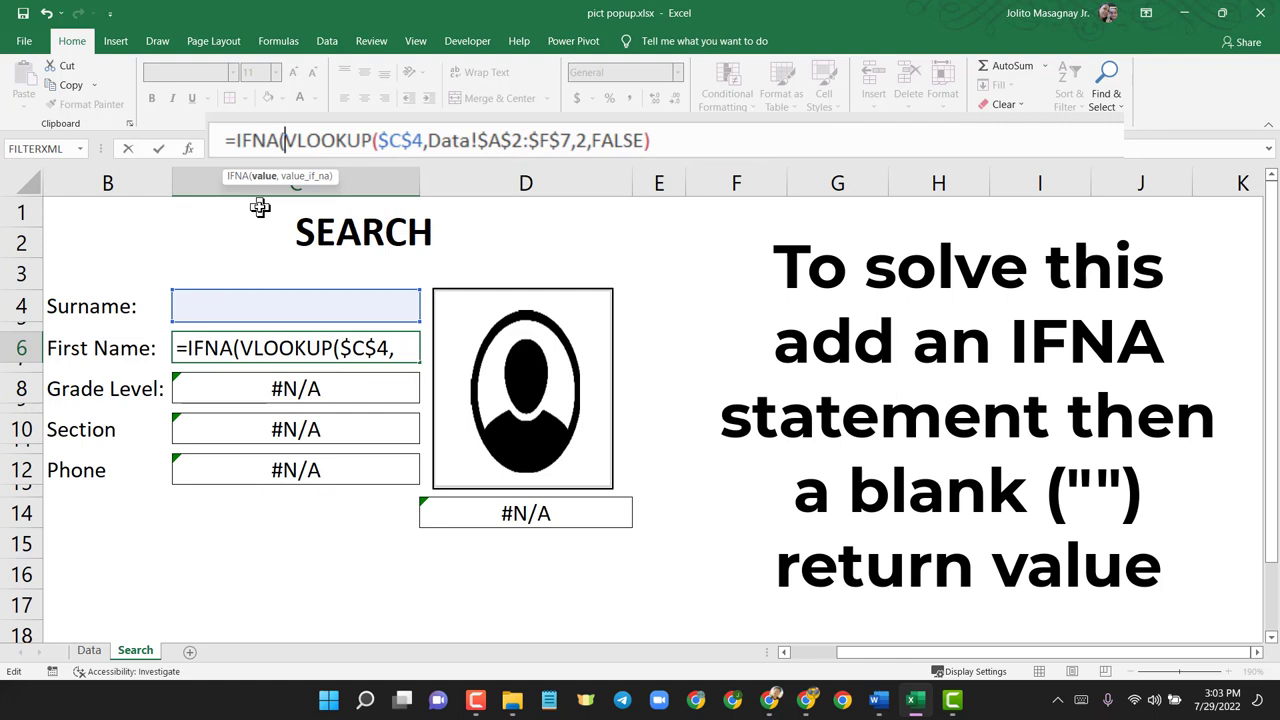
{"action": "left_click", "coordinate": [748, 143]}
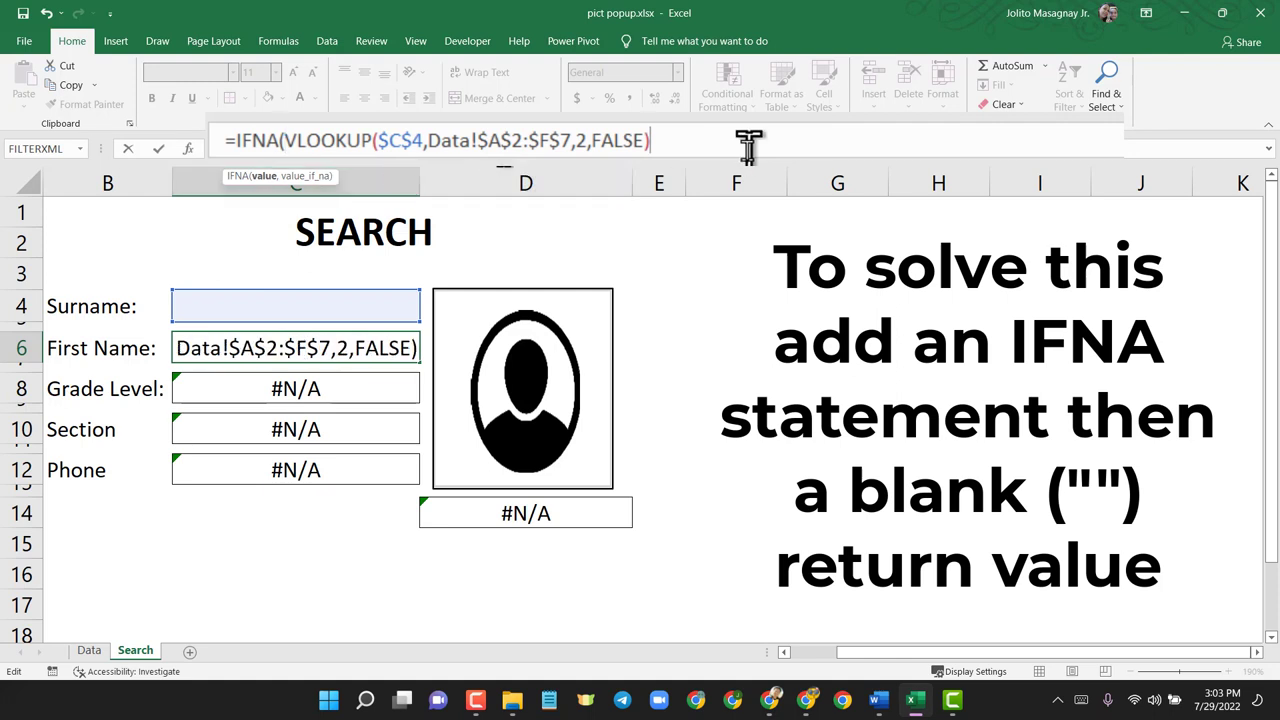
{"action": "type", "text": ","}
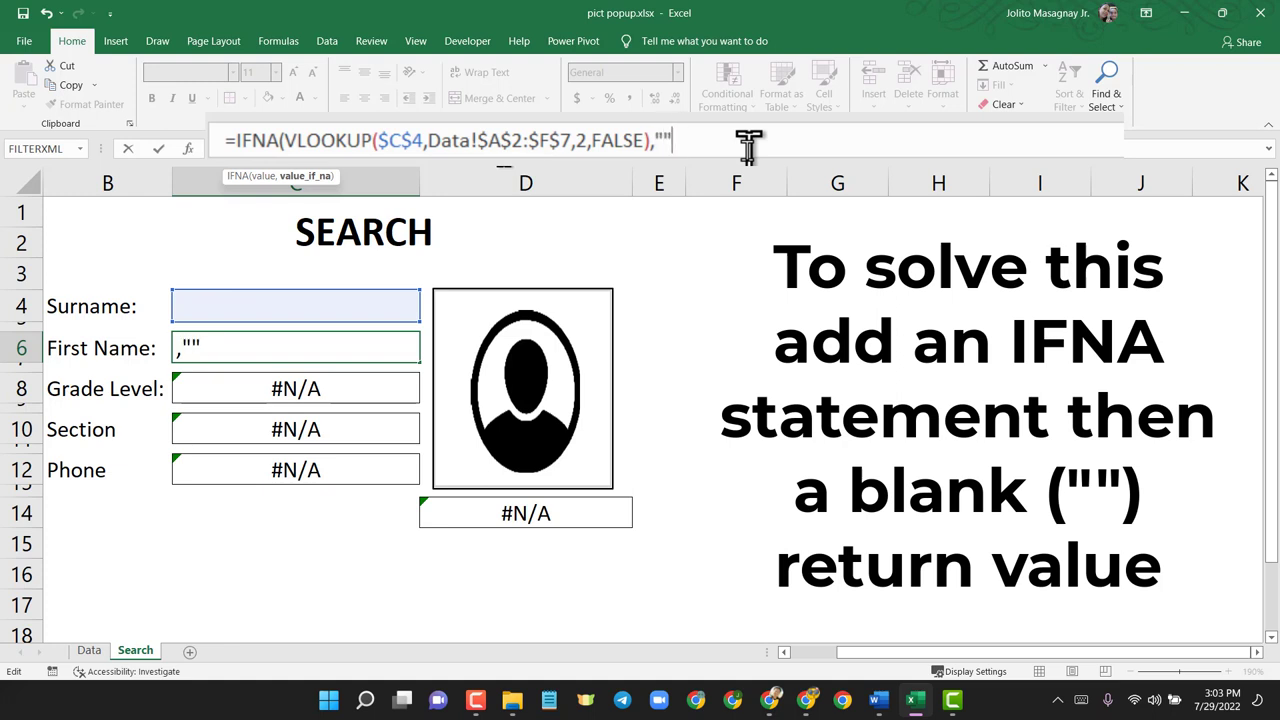
{"action": "type", "text": ")"}
{"action": "key", "text": "Return"}
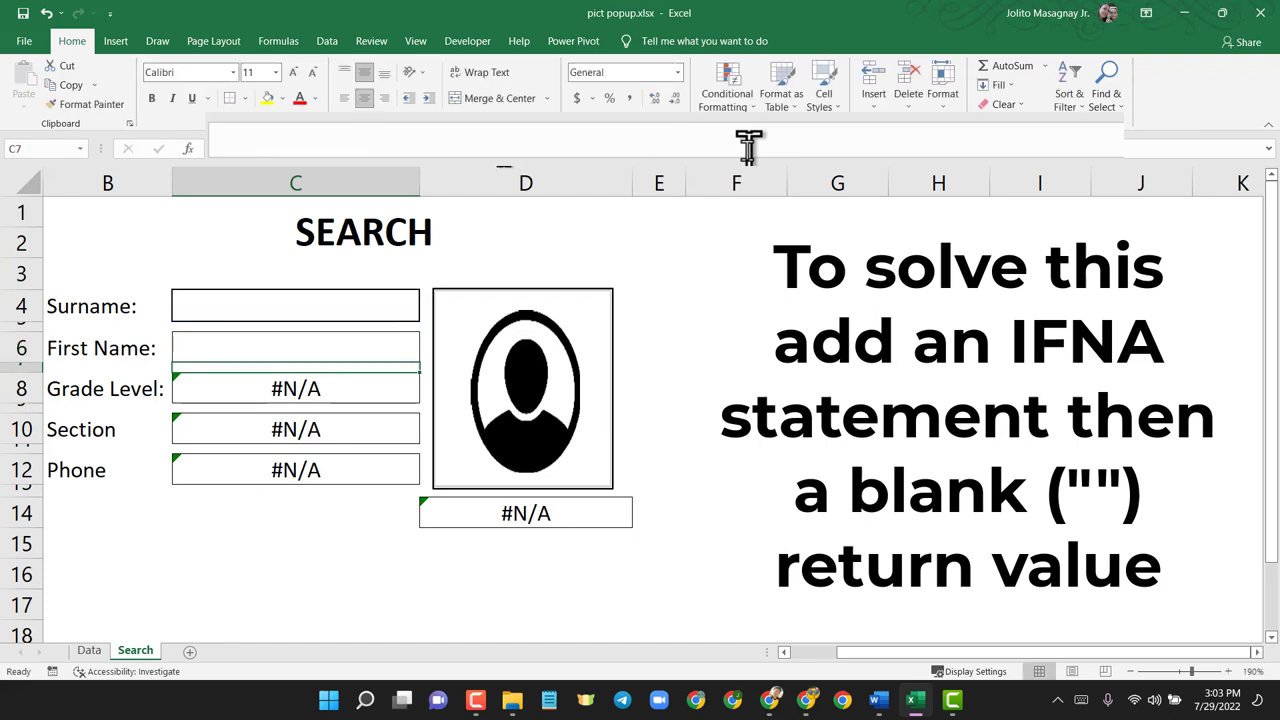
{"action": "left_click", "coordinate": [300, 347]}
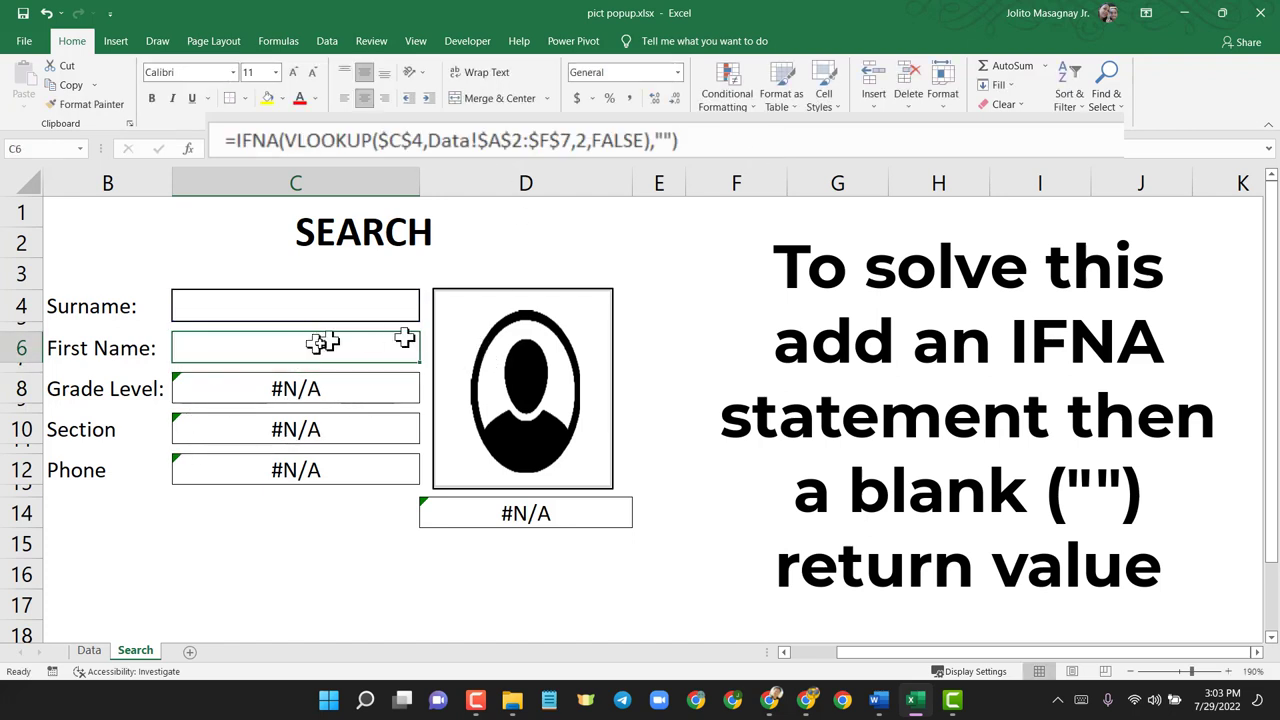
- Wrap the C8 grade-level VLOOKUP in IFNA(…,"")
{"action": "left_click", "coordinate": [366, 396]}
{"action": "left_click", "coordinate": [236, 140]}
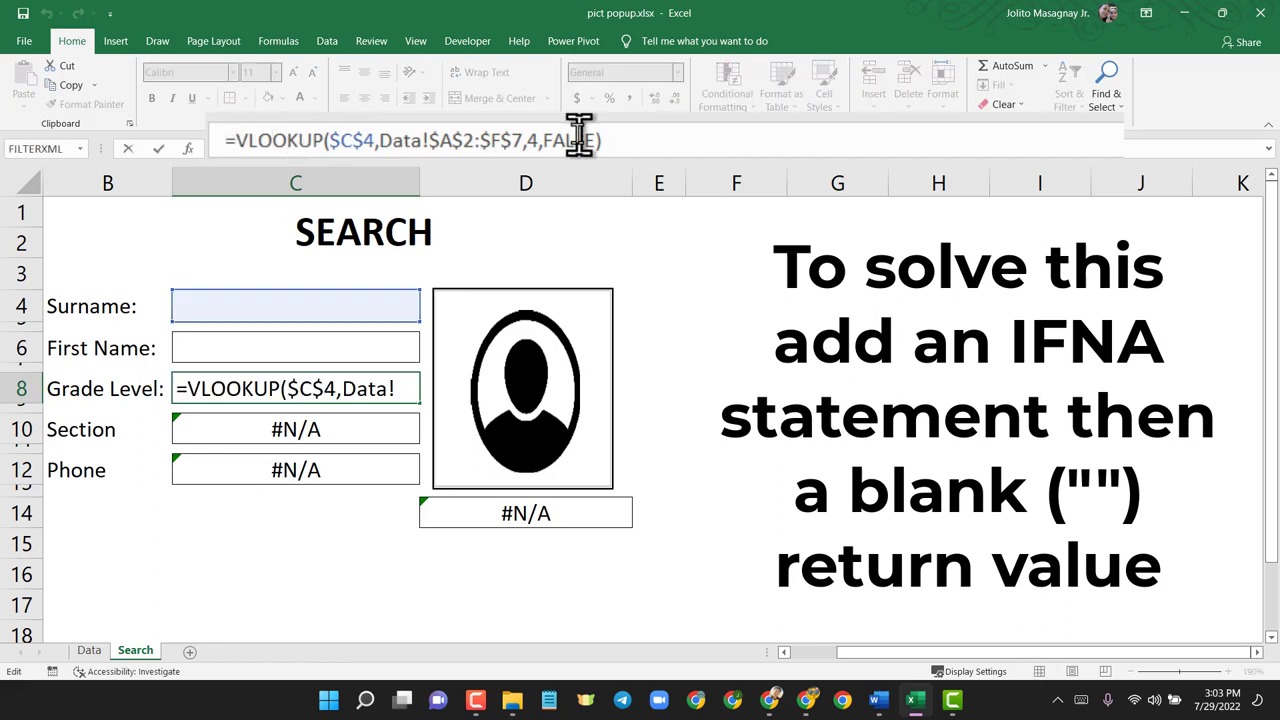
{"action": "type", "text": "if"}
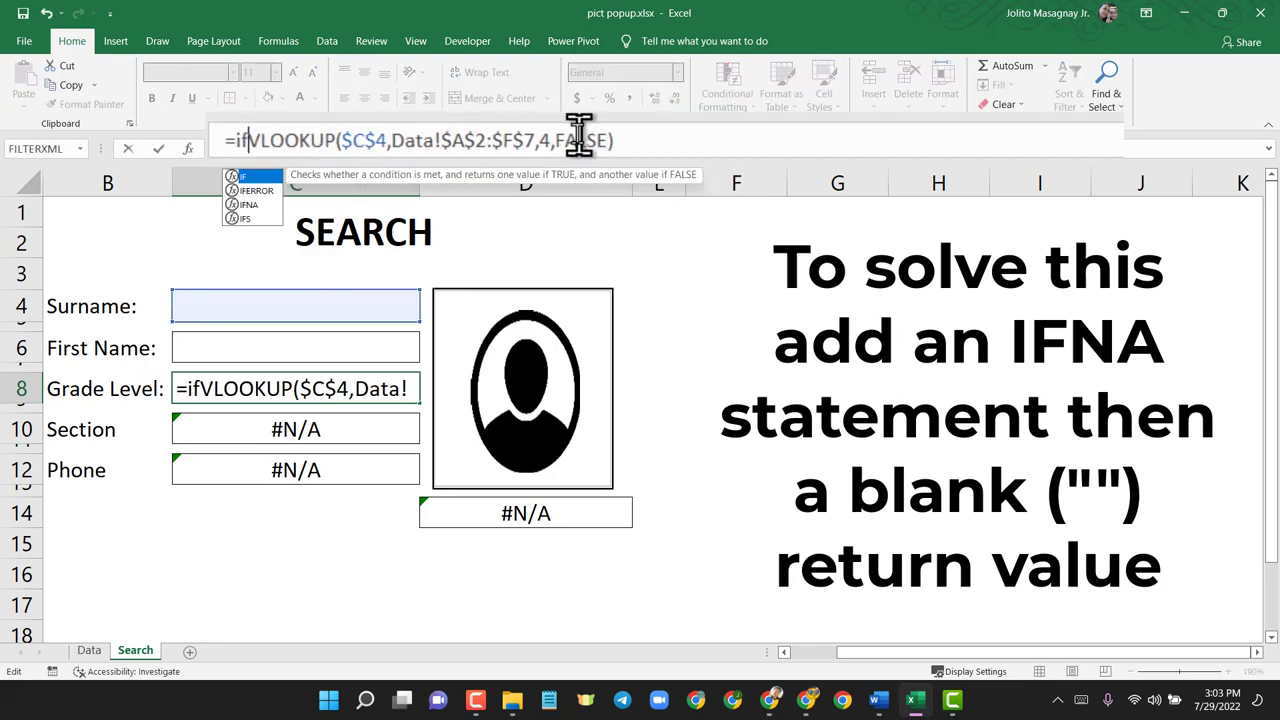
{"action": "key", "text": "Down"}
{"action": "key", "text": "Down"}
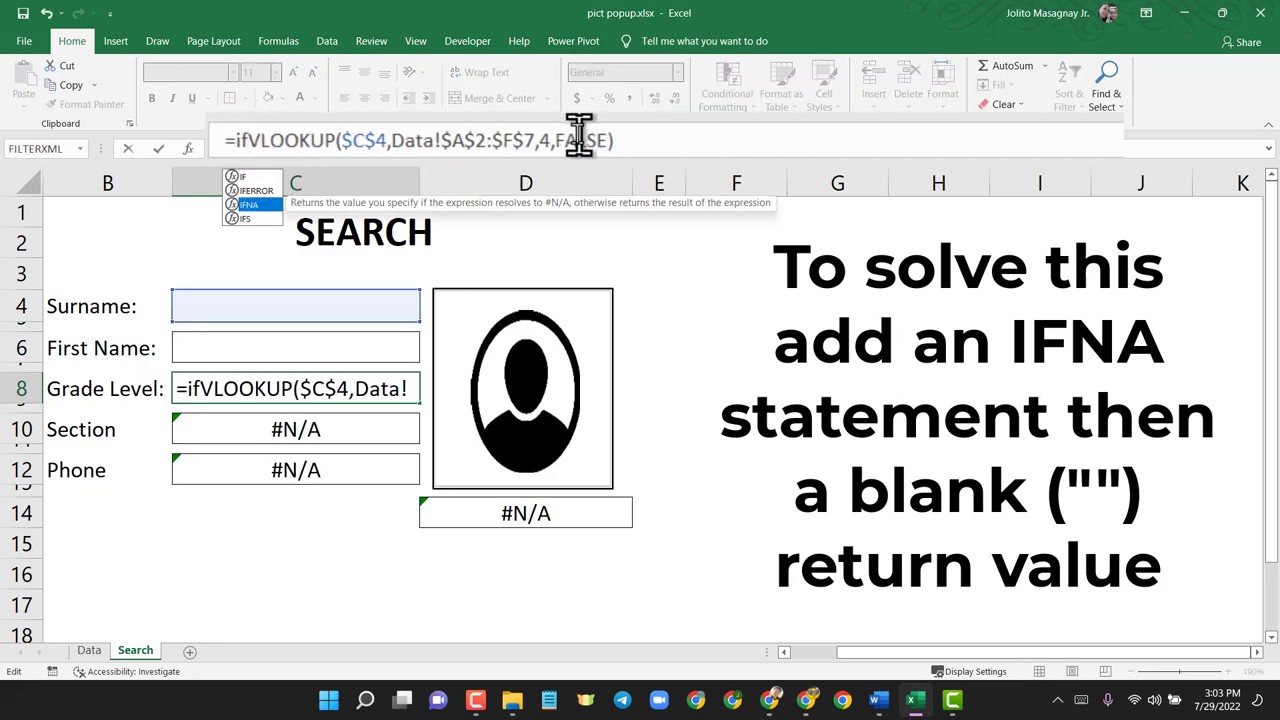
{"action": "double_click", "coordinate": [274, 205]}
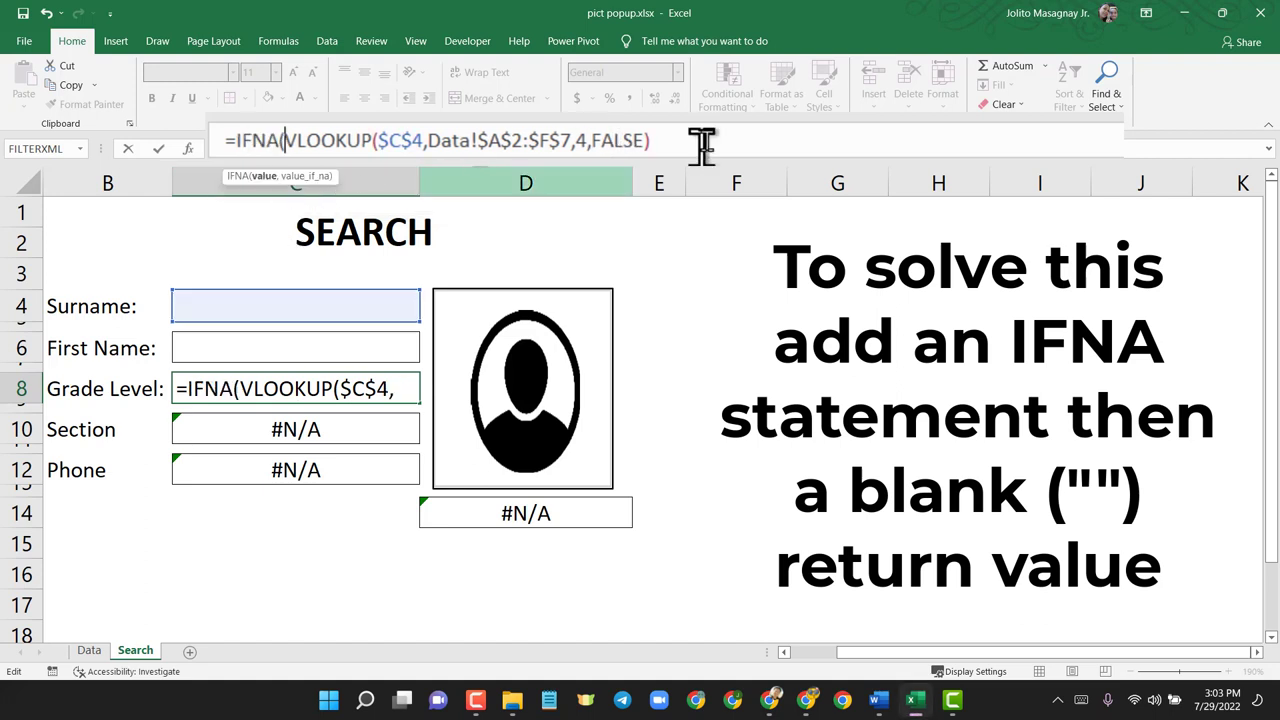
{"action": "left_click", "coordinate": [728, 130]}
{"action": "type", "text": ","}
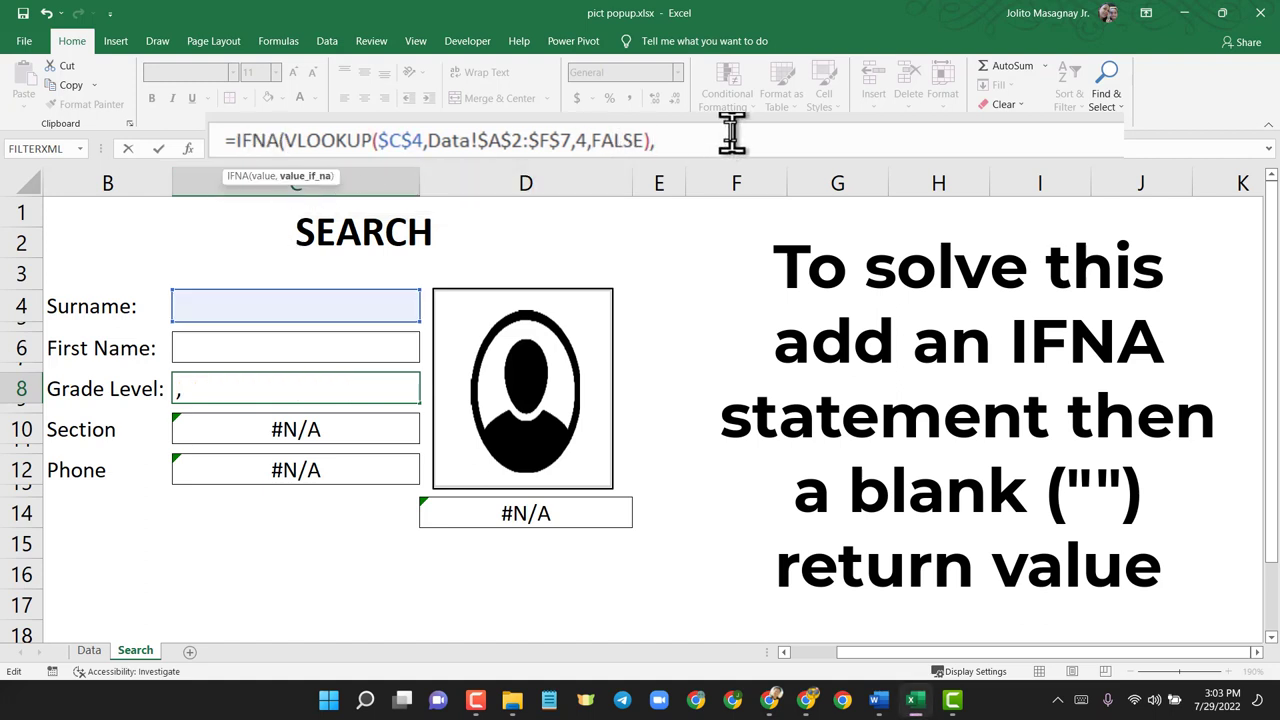
{"action": "type", "text": "\"\")"}
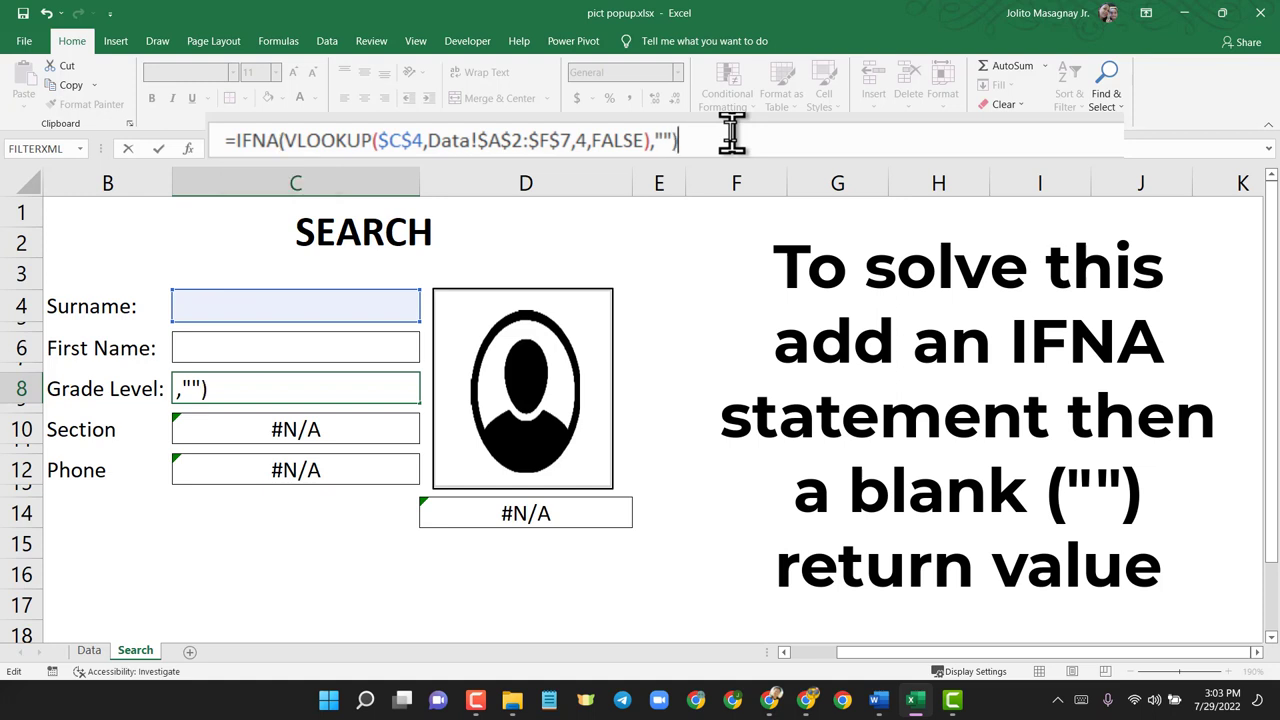
{"action": "key", "text": "Return"}
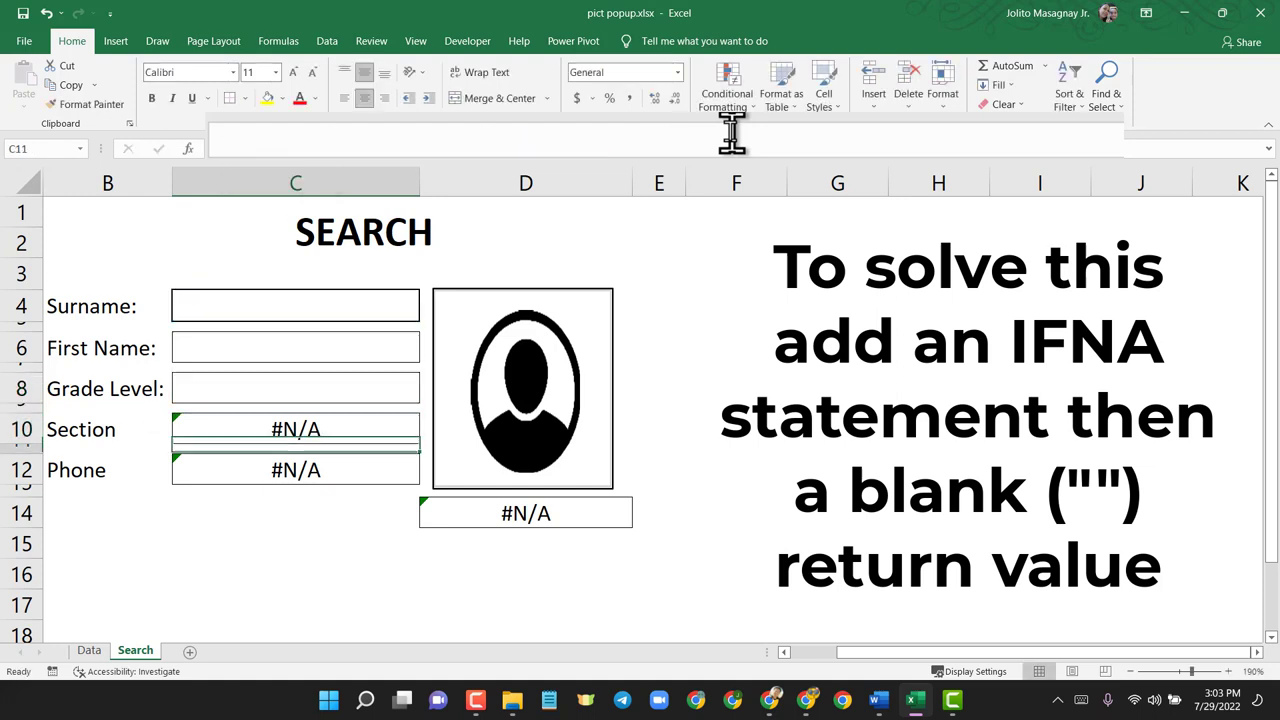
- Wrap the C10 section VLOOKUP in IFNA so it returns a blank
{"action": "key", "text": "Down"}
{"action": "left_click", "coordinate": [240, 140]}
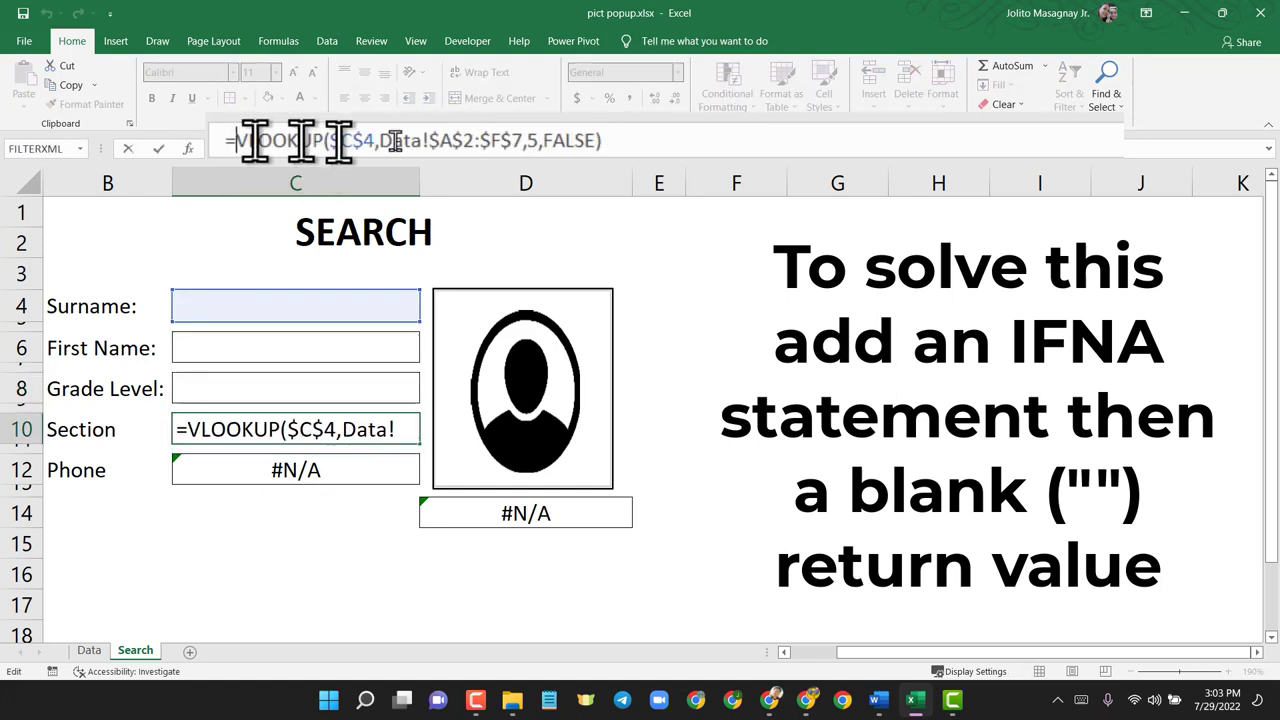
{"action": "type", "text": "if"}
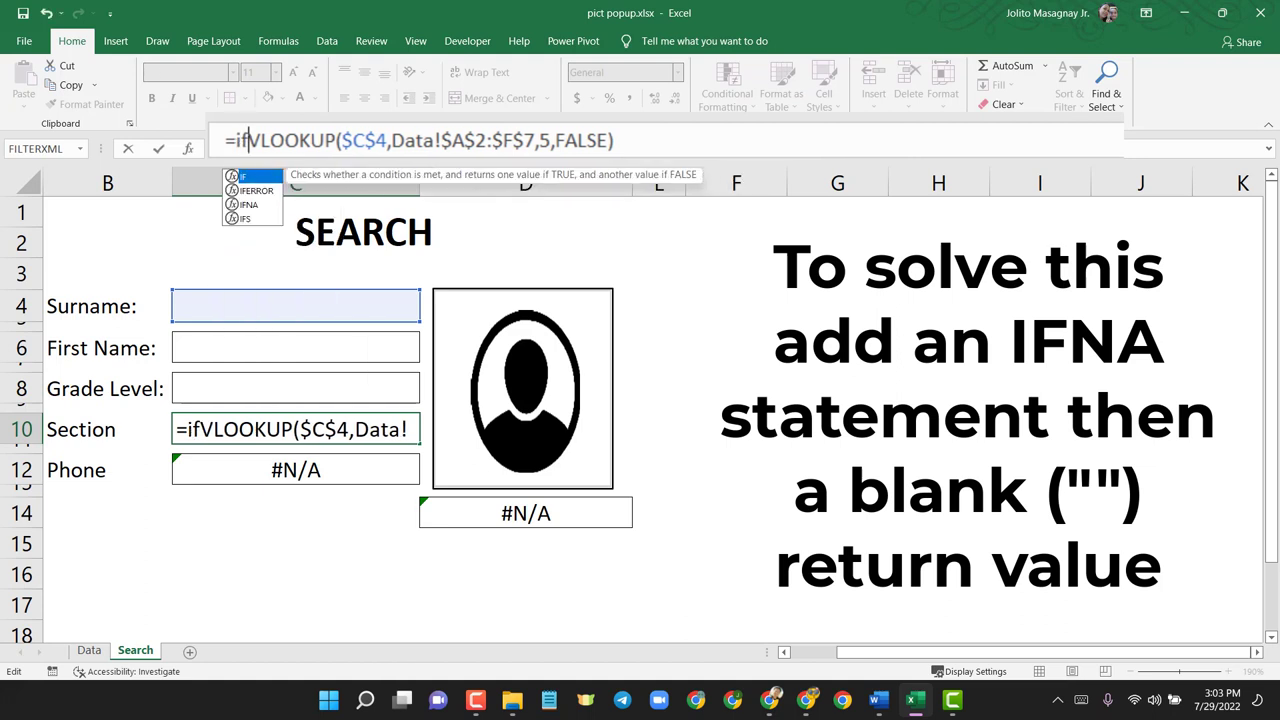
{"action": "key", "text": "Down"}
{"action": "key", "text": "Down"}
{"action": "key", "text": "Tab"}
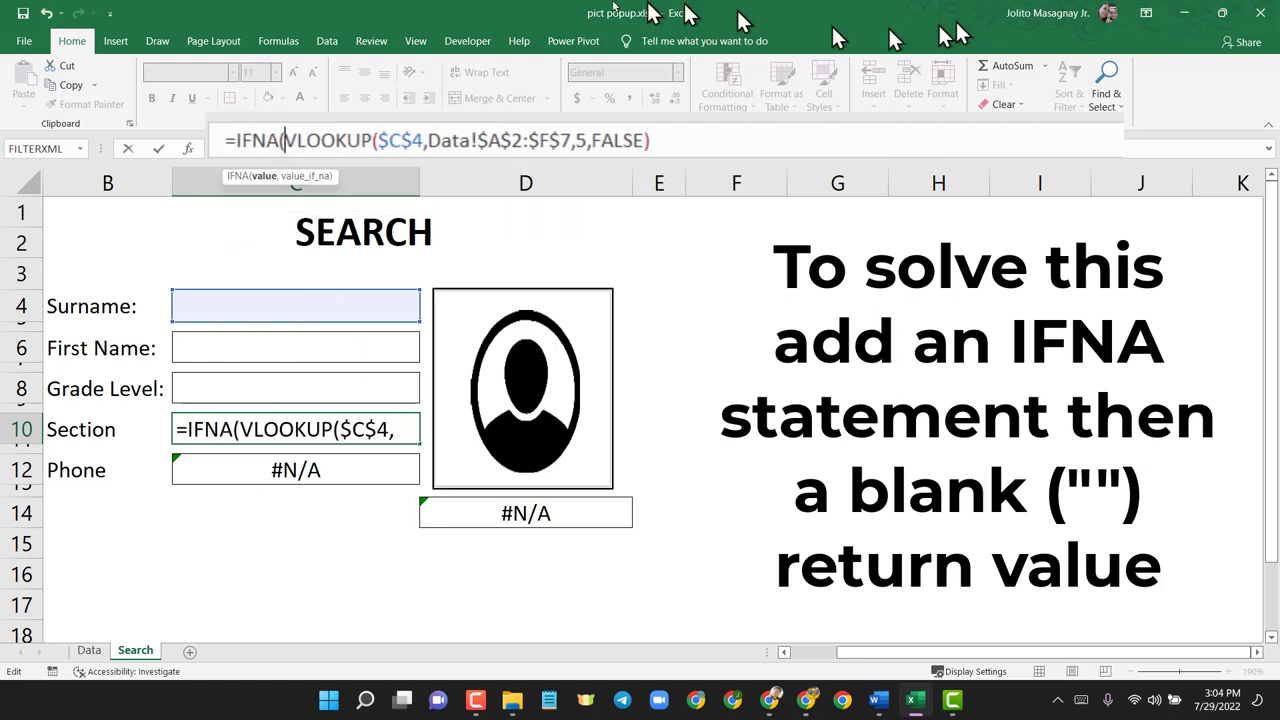
{"action": "key", "text": "End"}
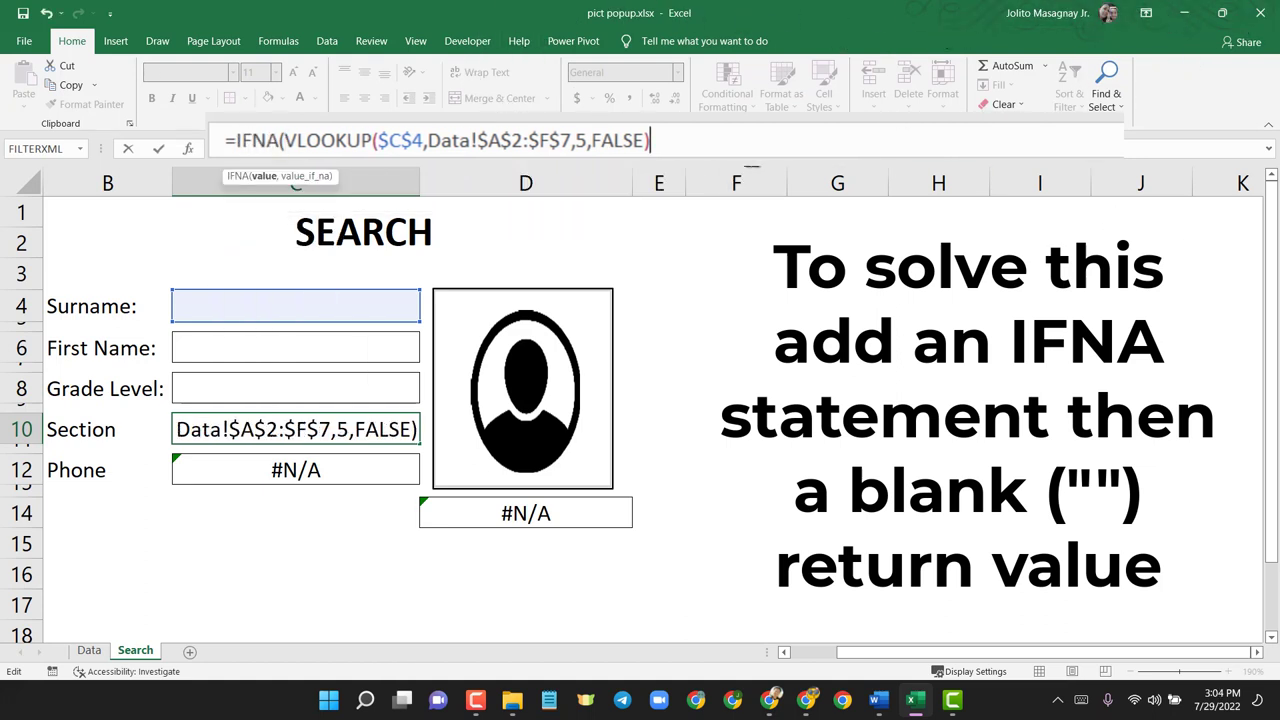
{"action": "type", "text": ","}
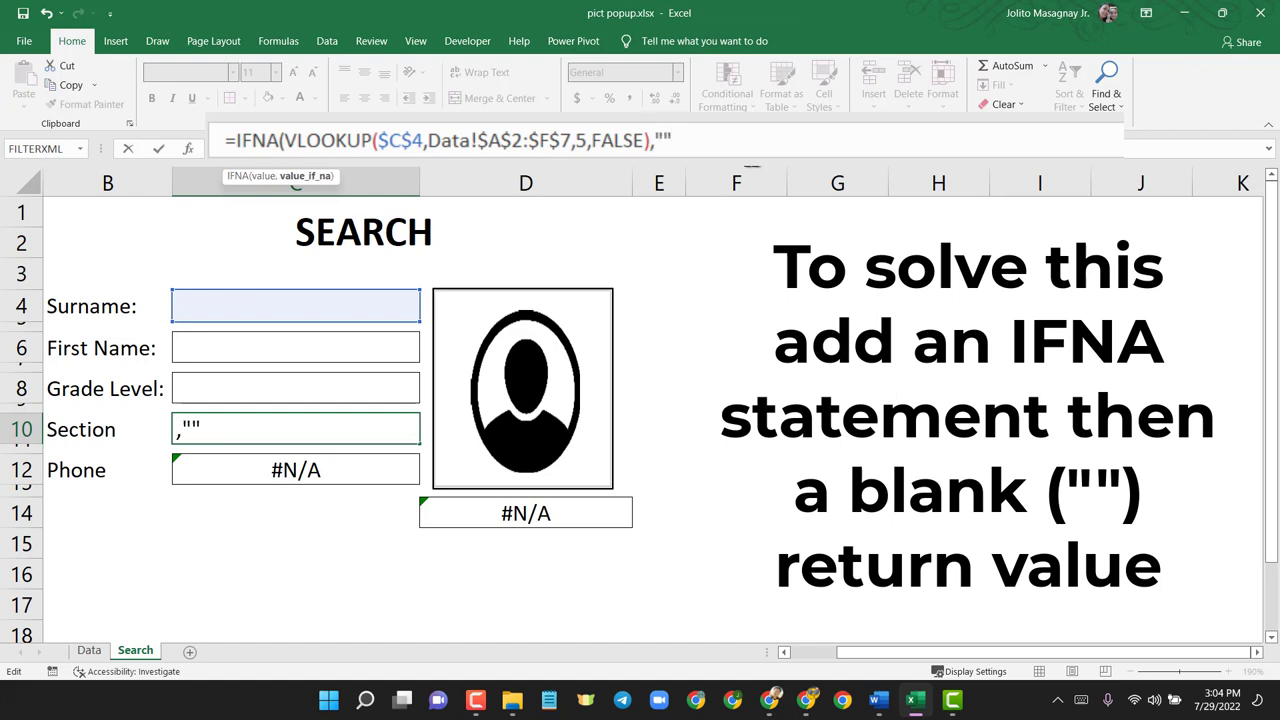
{"action": "type", "text": ")"}
{"action": "key", "text": "Return"}
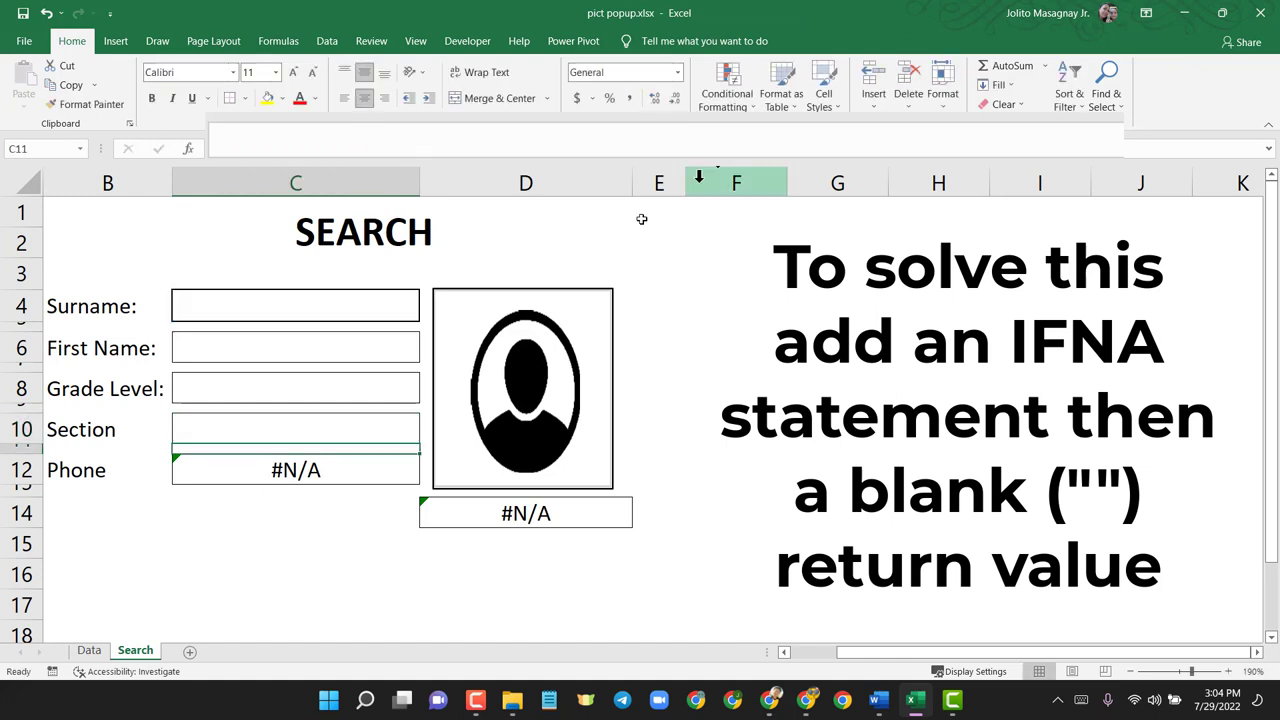
- Wrap the C12 phone VLOOKUP in IFNA so it returns a blank
{"action": "left_click", "coordinate": [340, 480]}
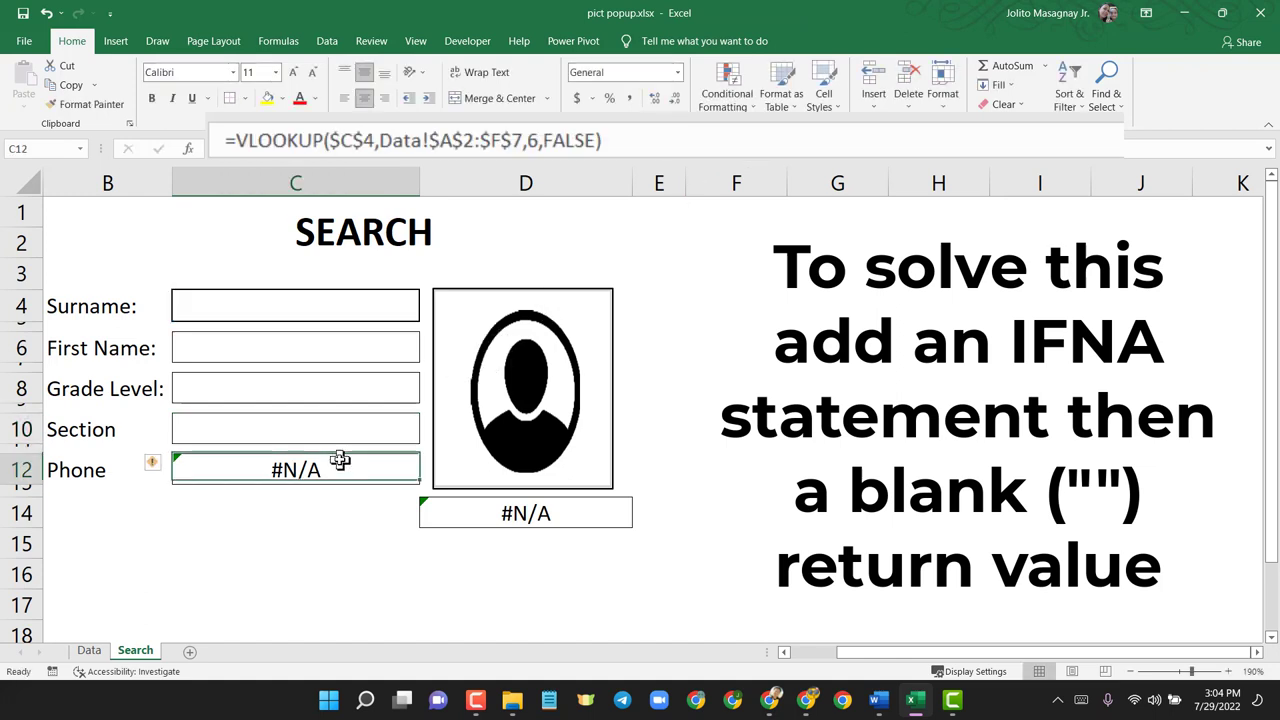
{"action": "left_click", "coordinate": [235, 140]}
{"action": "type", "text": "if"}
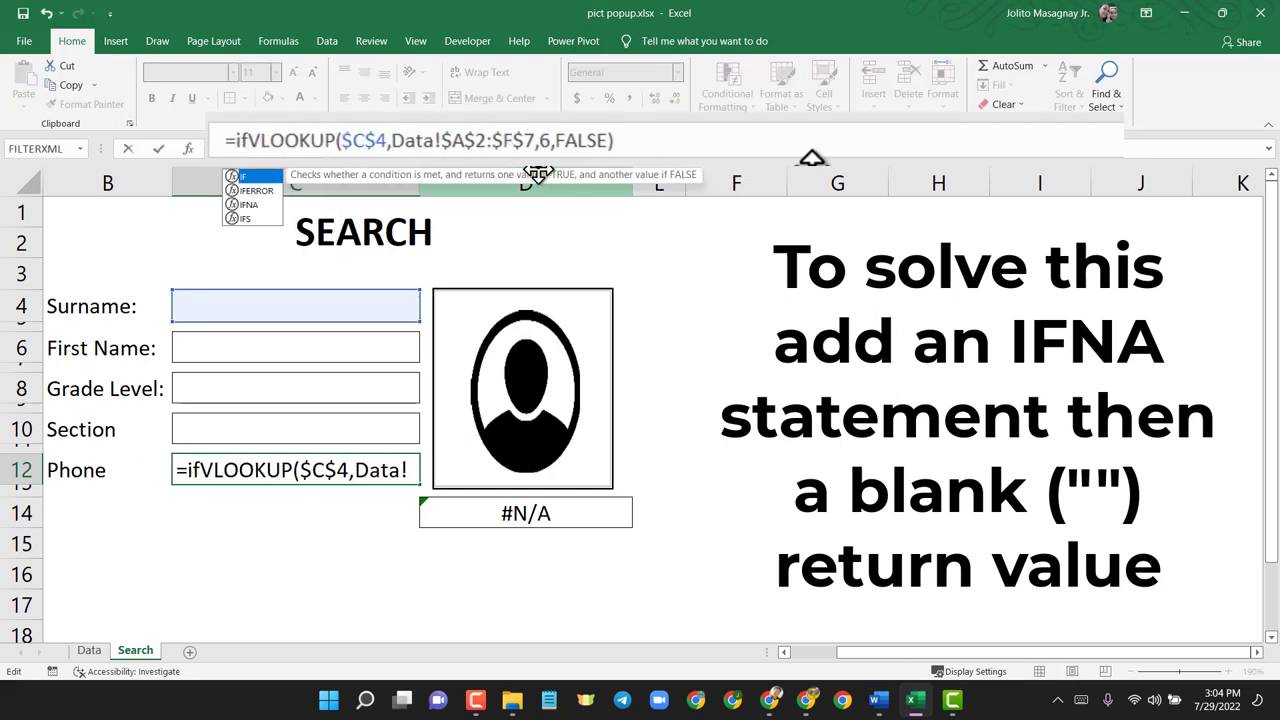
{"action": "key", "text": "Down"}
{"action": "key", "text": "Down"}
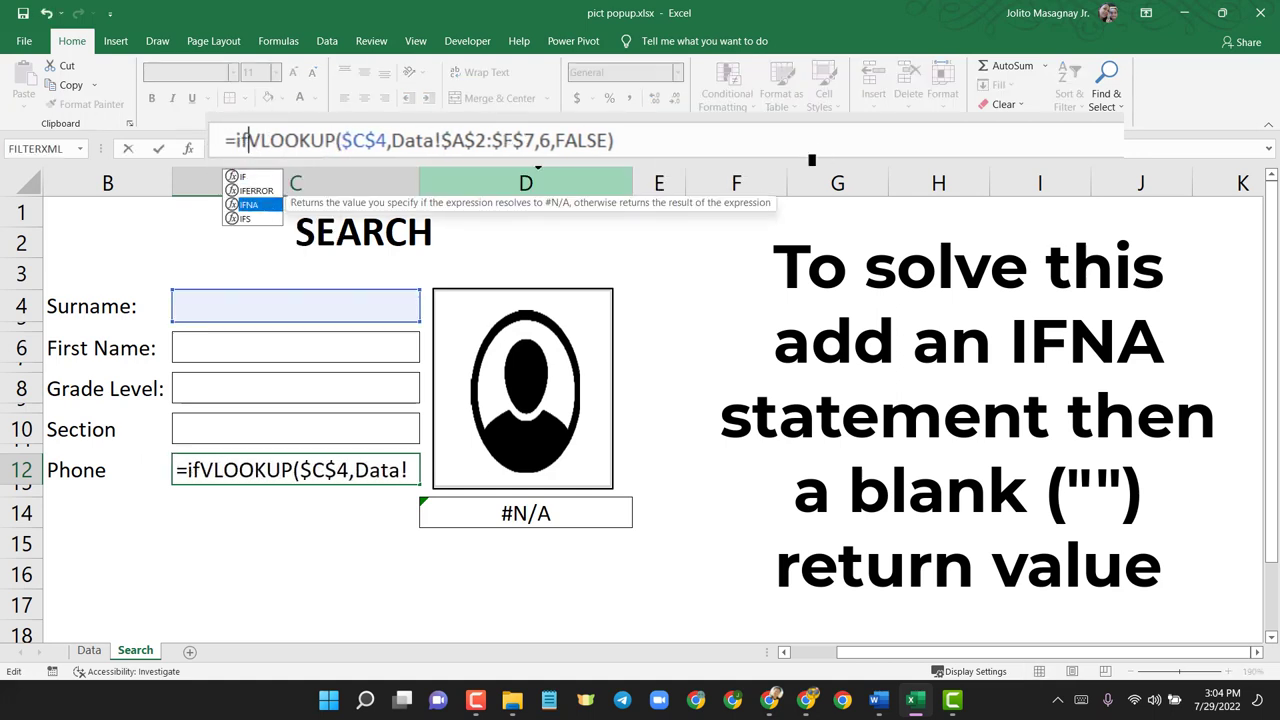
{"action": "key", "text": "Tab"}
{"action": "left_click", "coordinate": [943, 140]}
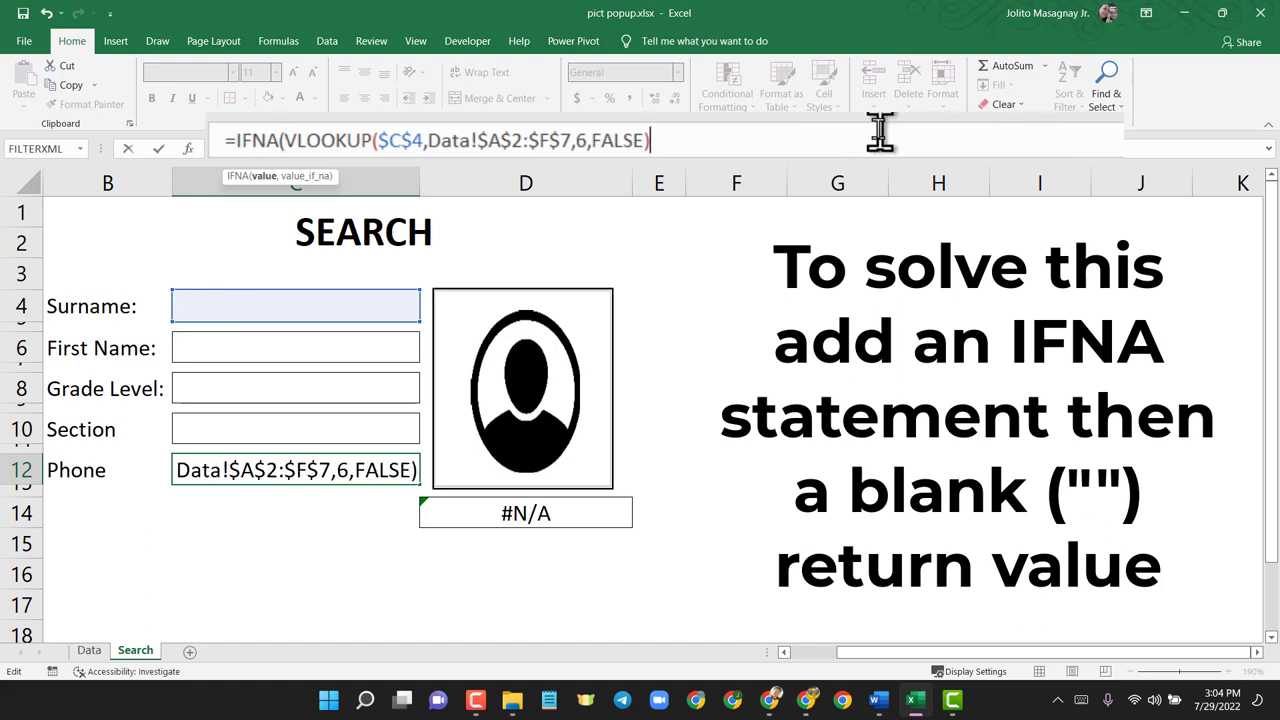
{"action": "type", "text": ","}
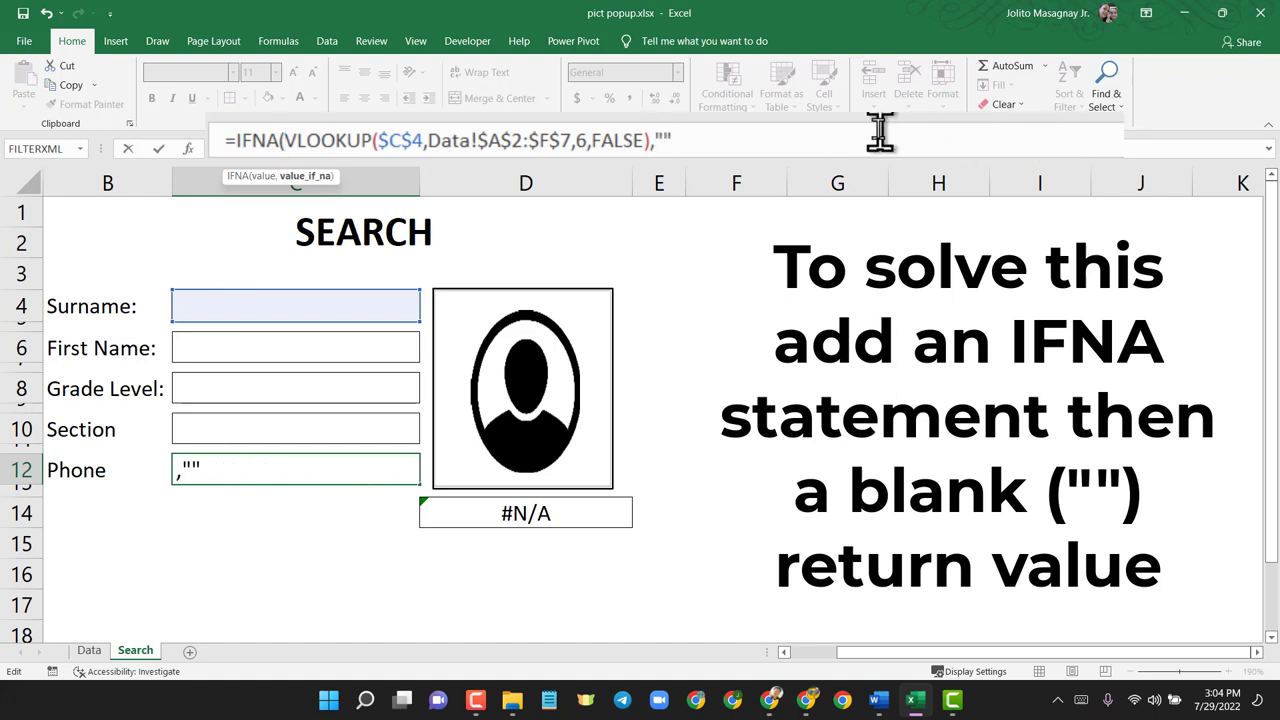
{"action": "type", "text": ")"}
{"action": "key", "text": "Return"}
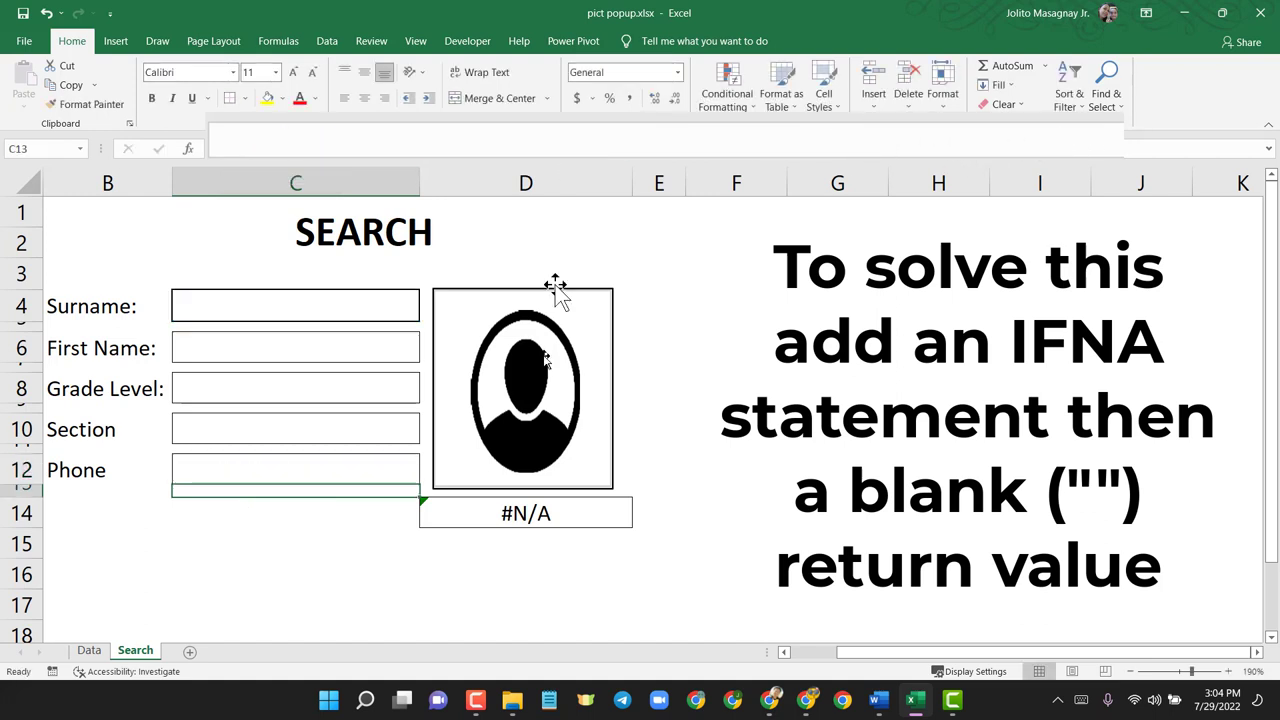
- Wrap the D14 student-number VLOOKUP in IFNA(…,"") so it shows blank on no match
{"action": "left_click", "coordinate": [580, 514]}
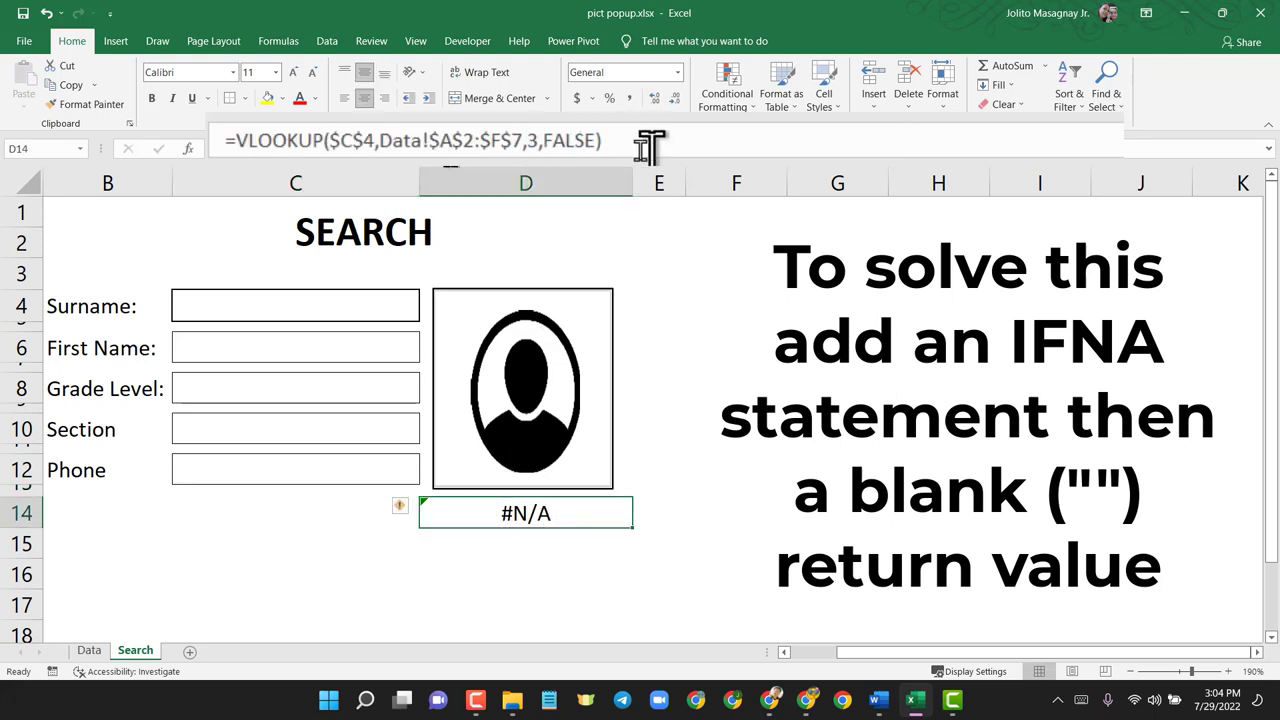
{"action": "left_click", "coordinate": [246, 140]}
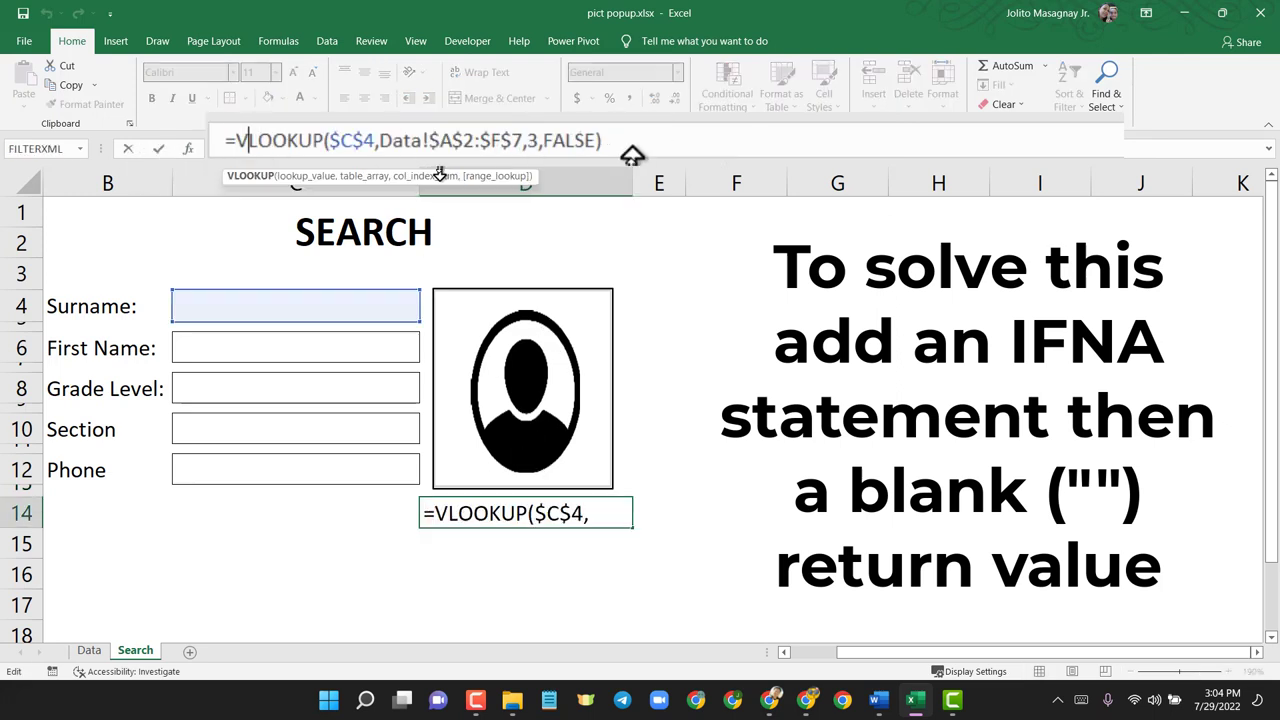
{"action": "type", "text": "if"}
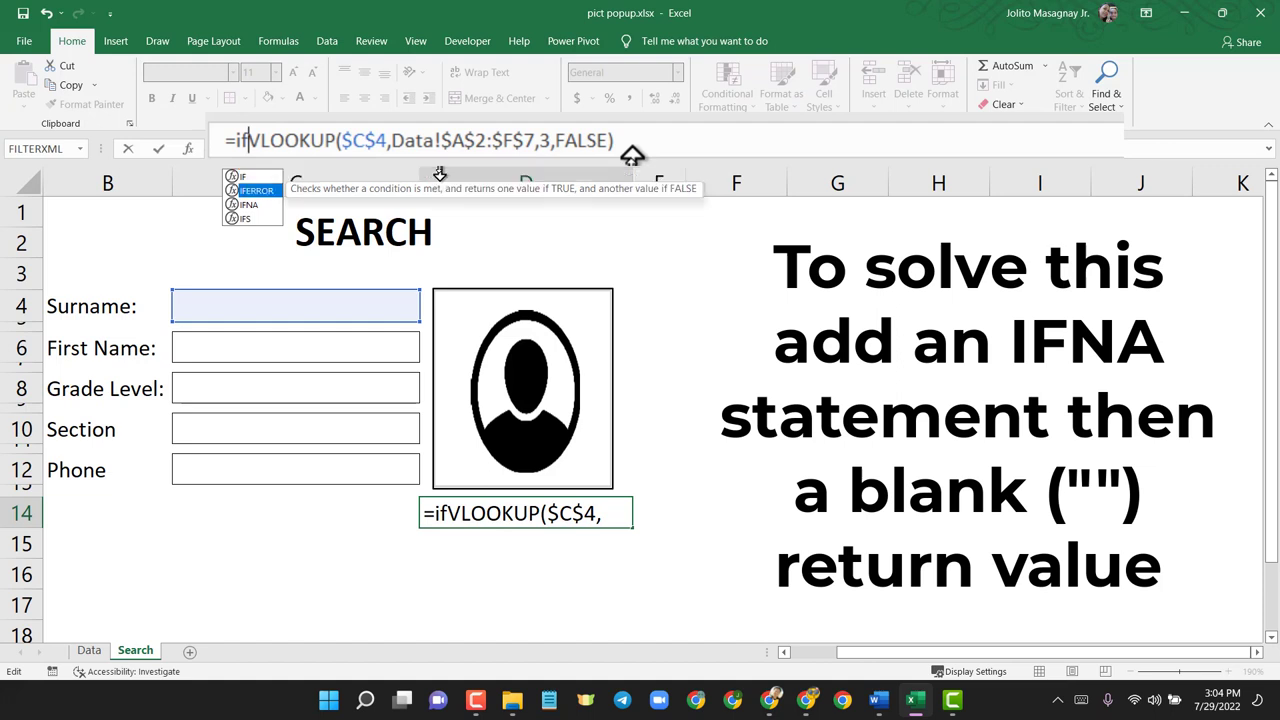
{"action": "key", "text": "Down"}
{"action": "key", "text": "Tab"}
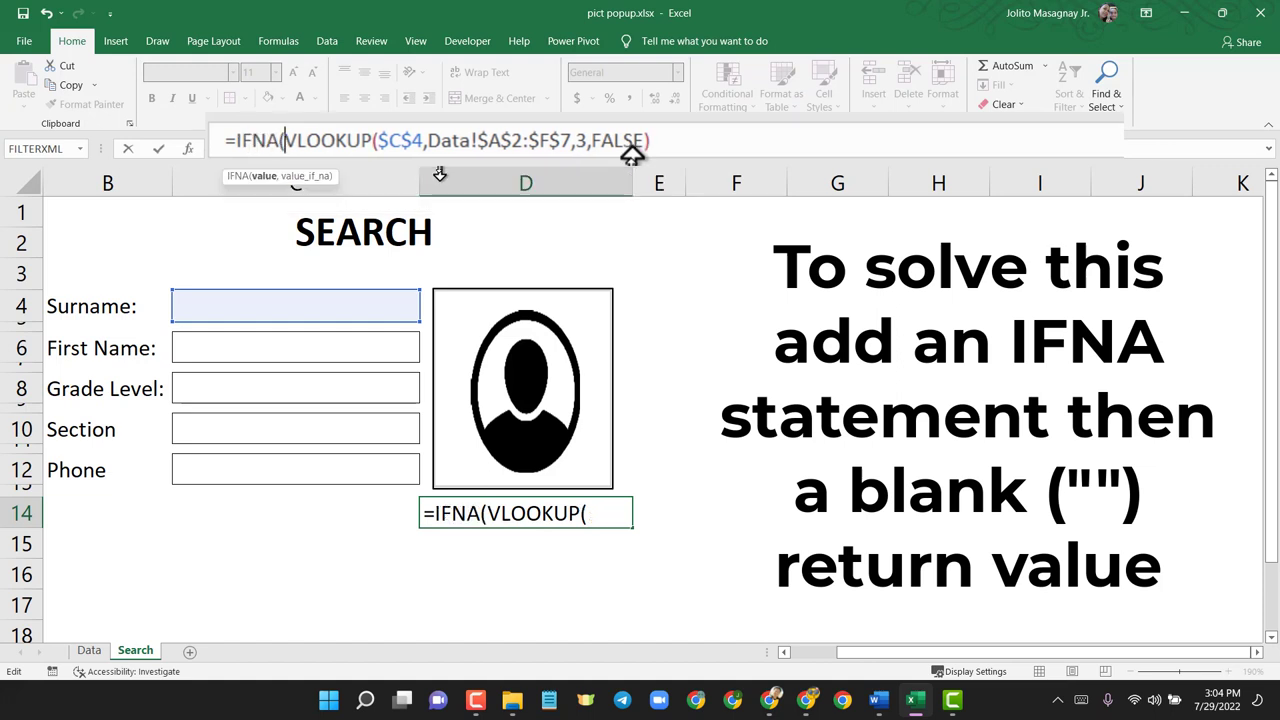
{"action": "left_click", "coordinate": [690, 140]}
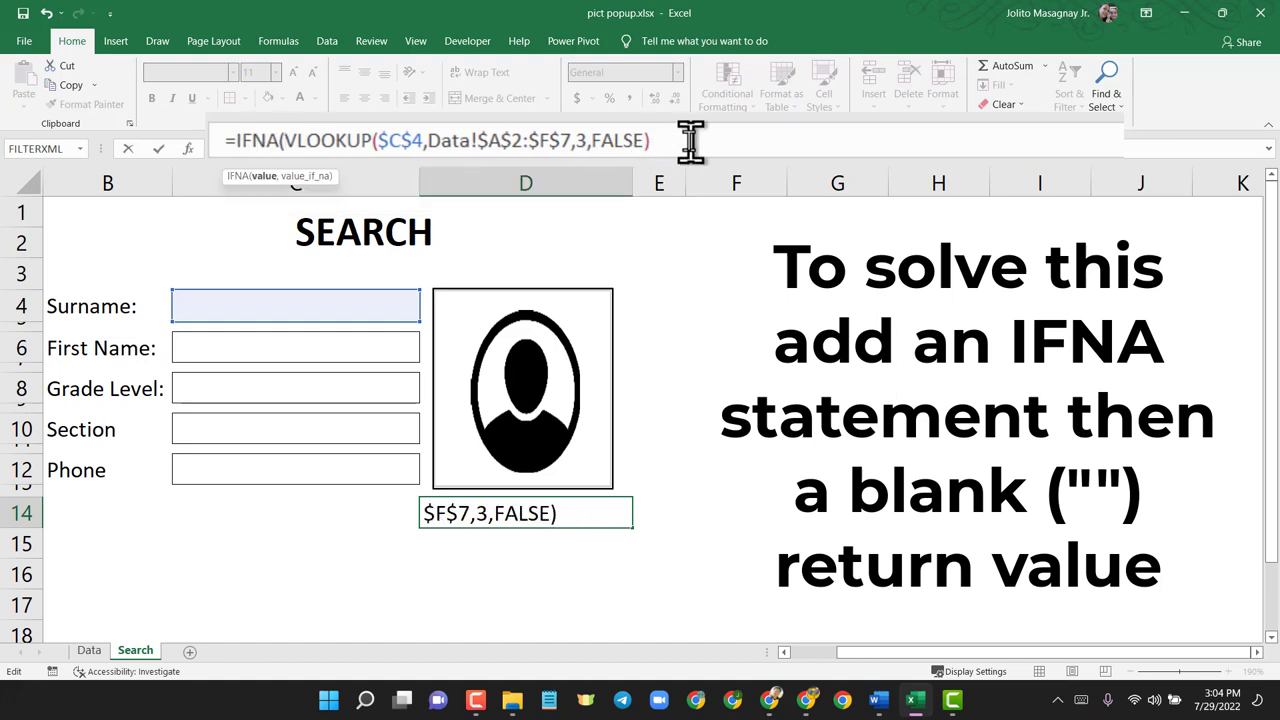
{"action": "type", "text": ",\"\")"}
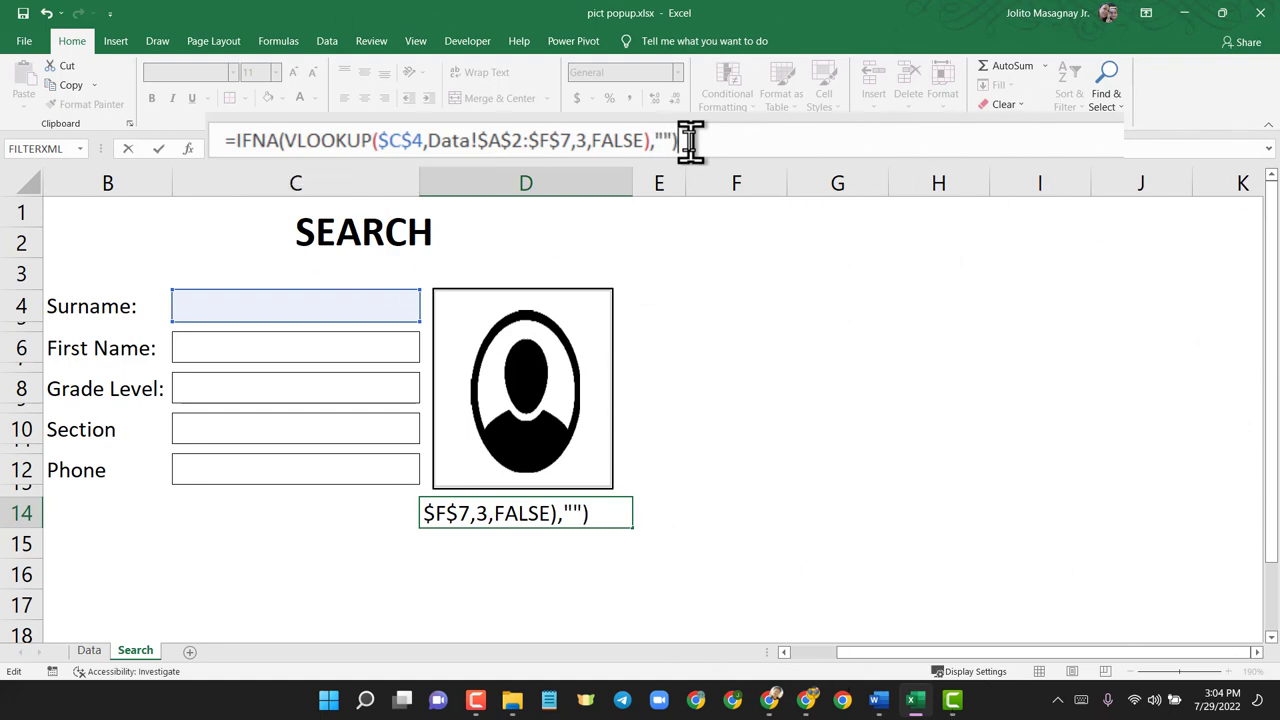
{"action": "key", "text": "Return"}
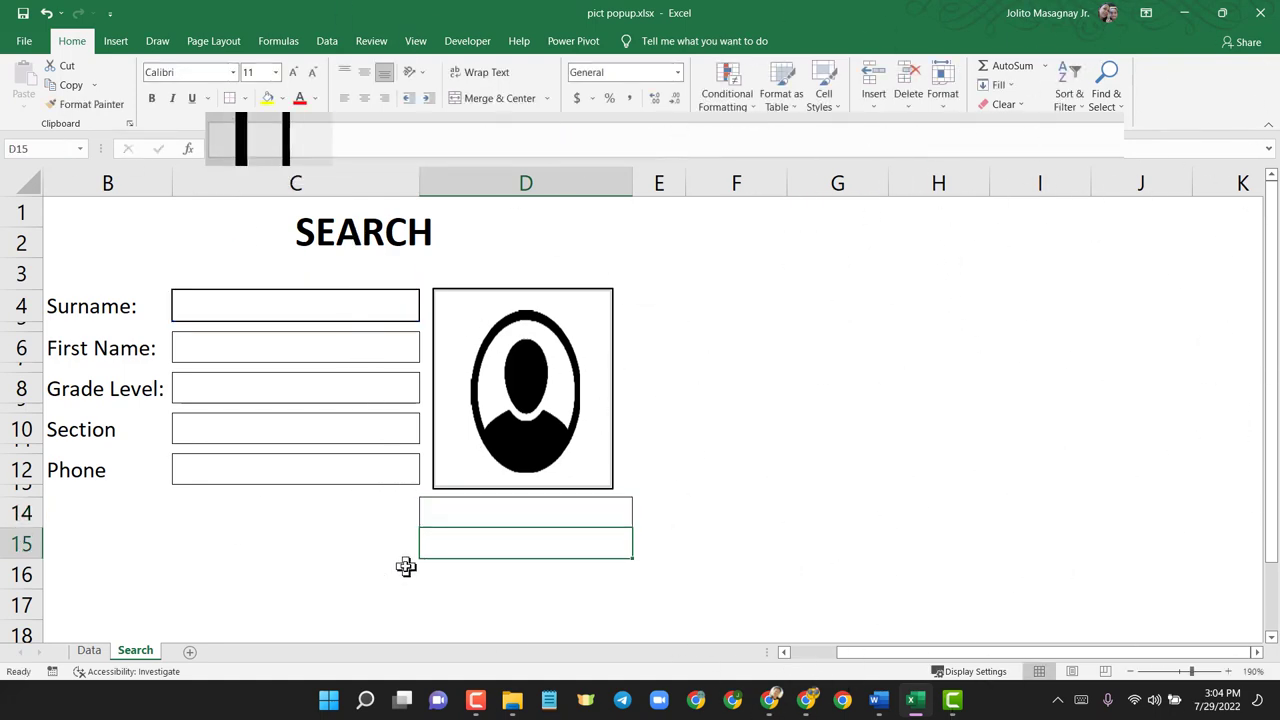
- Search the surnames nico and saitama, then clear the Surname cell C4
{"action": "left_click", "coordinate": [366, 310]}
{"action": "type", "text": "nic"}
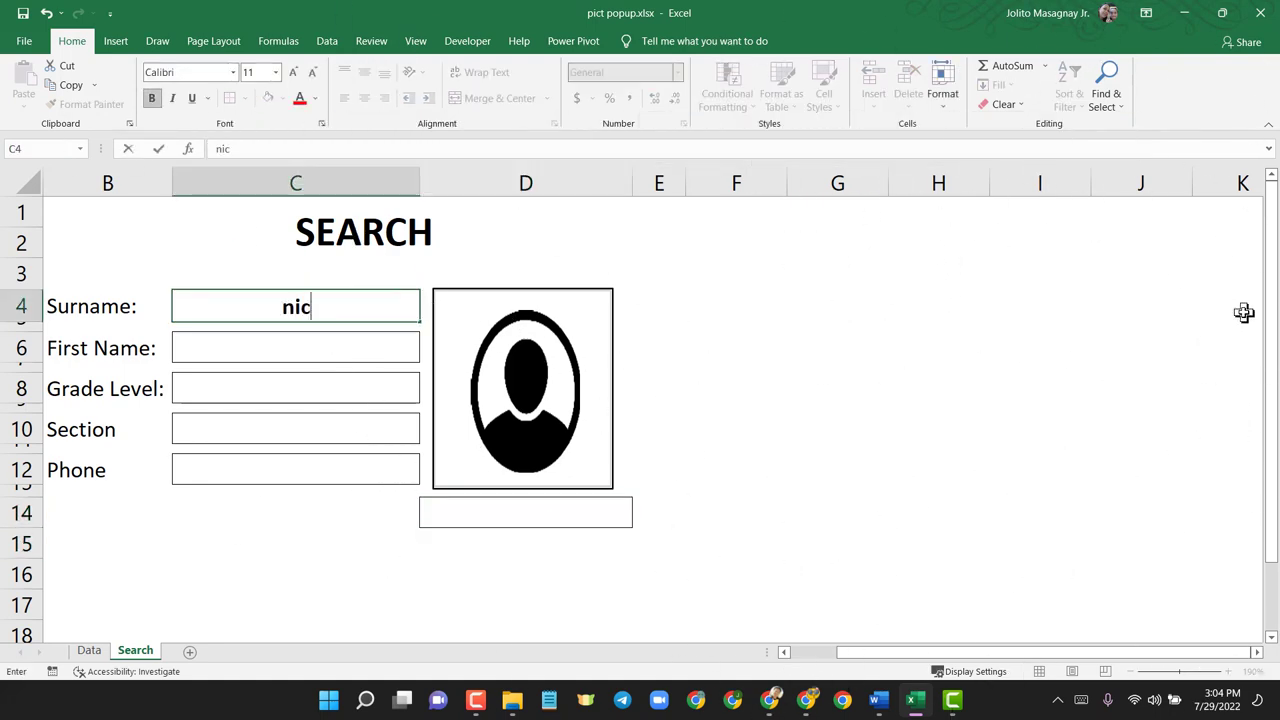
{"action": "type", "text": "o"}
{"action": "key", "text": "Return"}
{"action": "key", "text": "Up"}
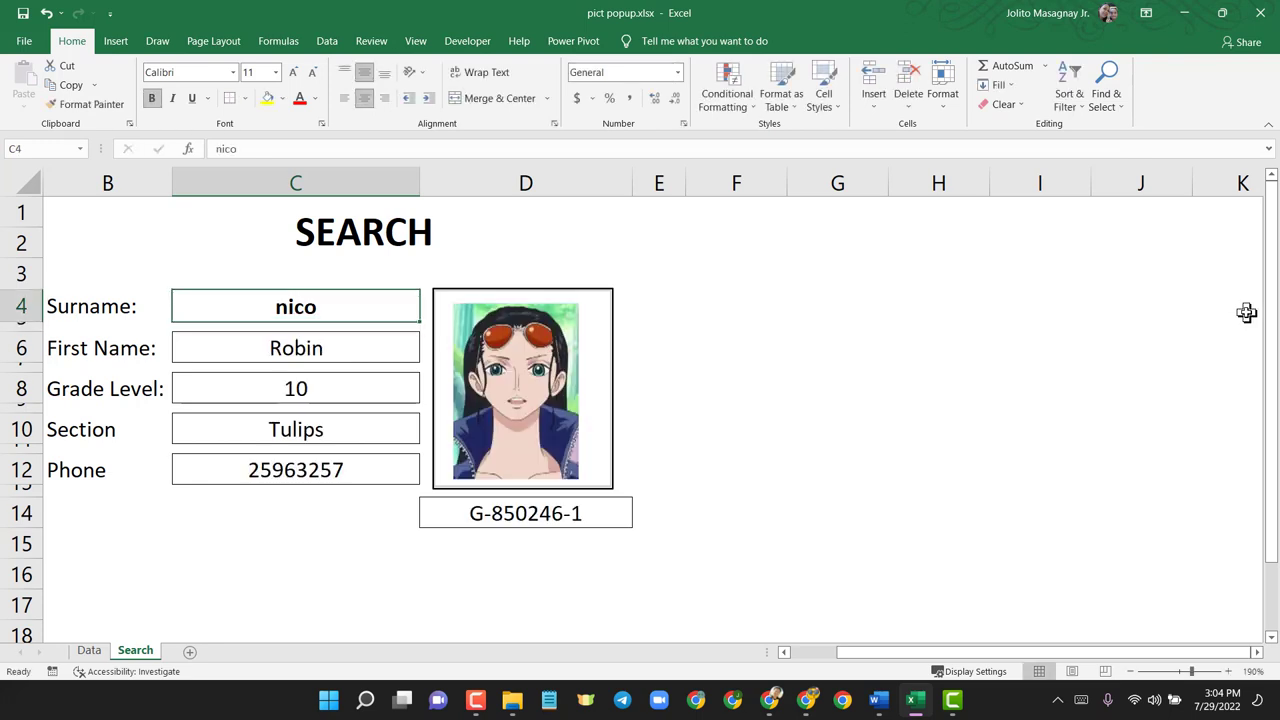
{"action": "type", "text": "saitama"}
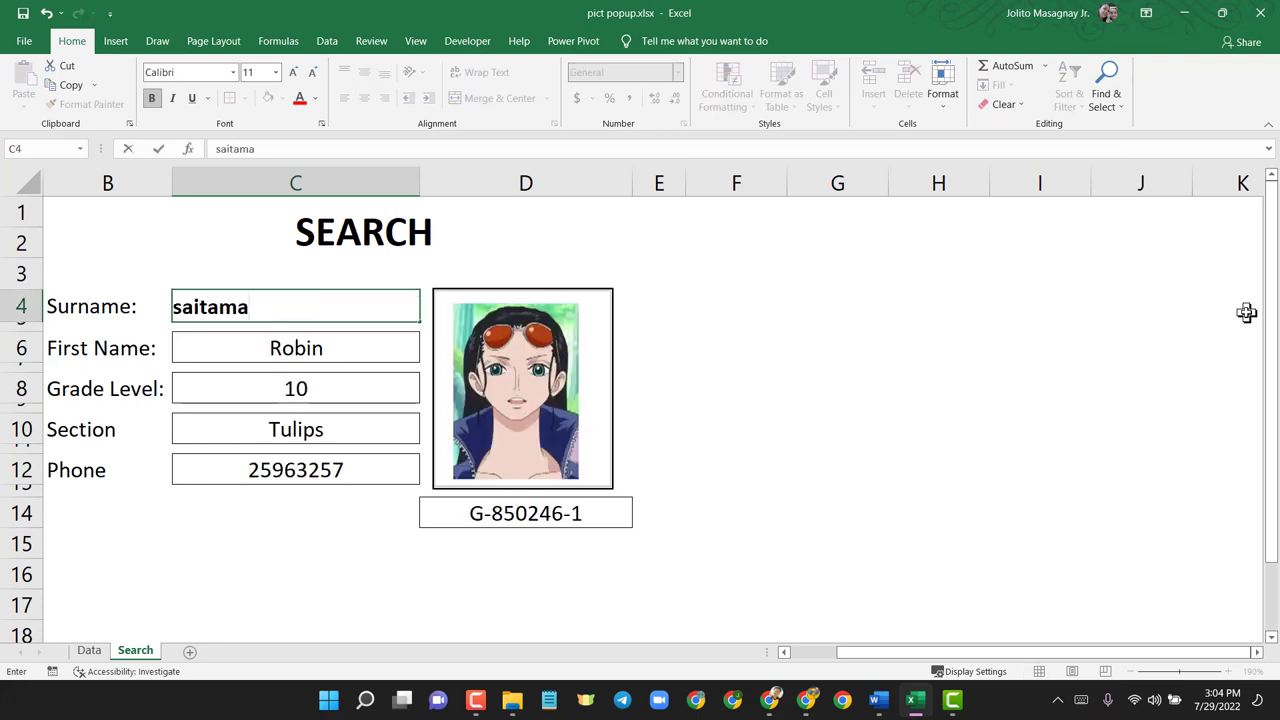
{"action": "key", "text": "Return"}
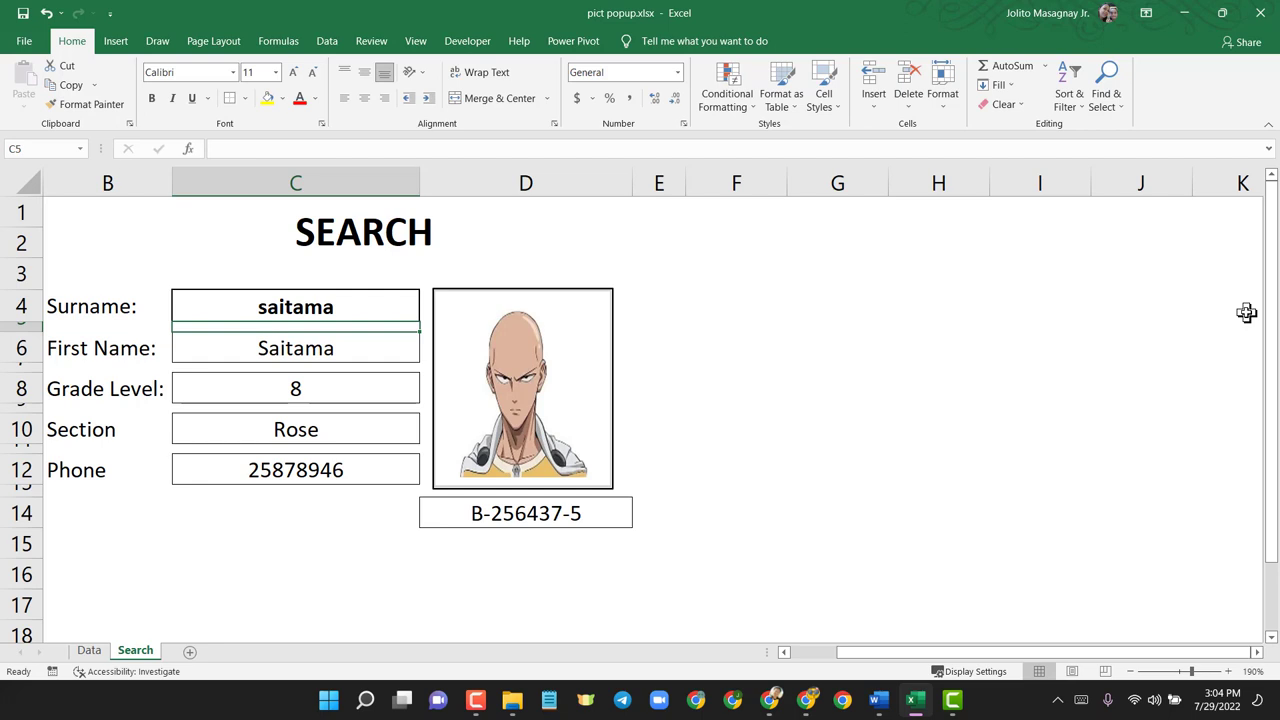
{"action": "key", "text": "Up"}
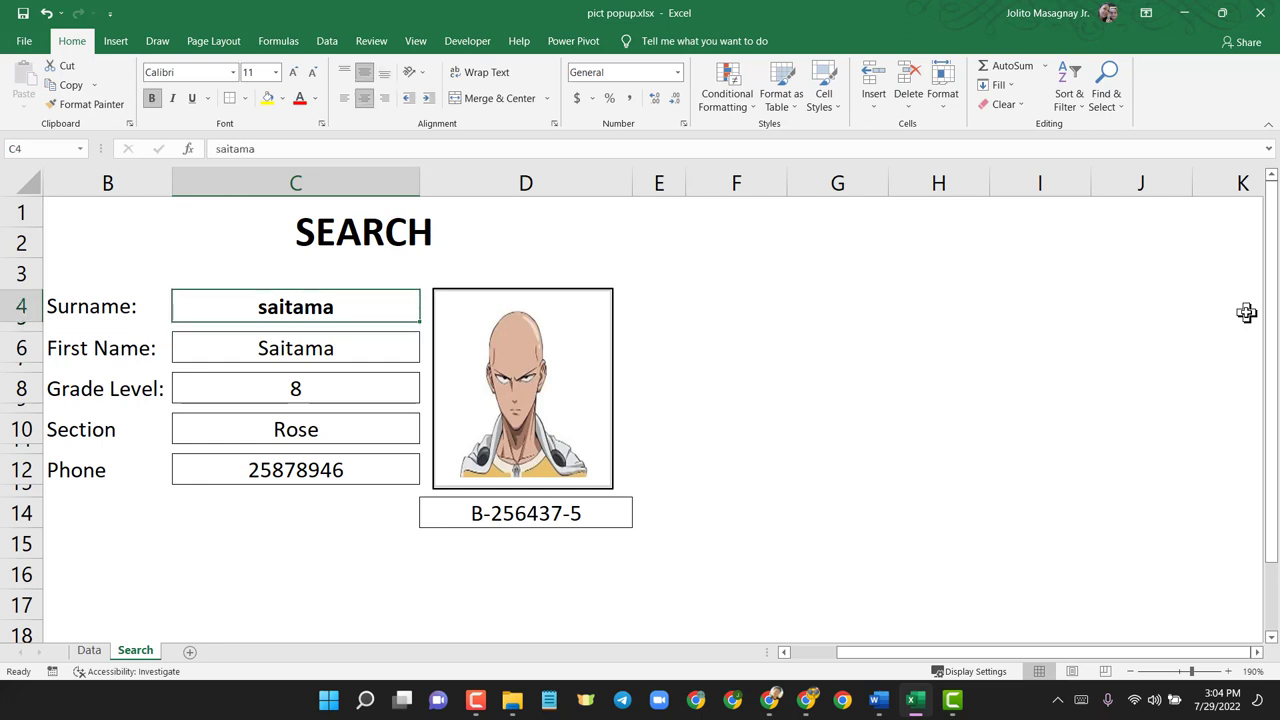
{"action": "key", "text": "Delete"}
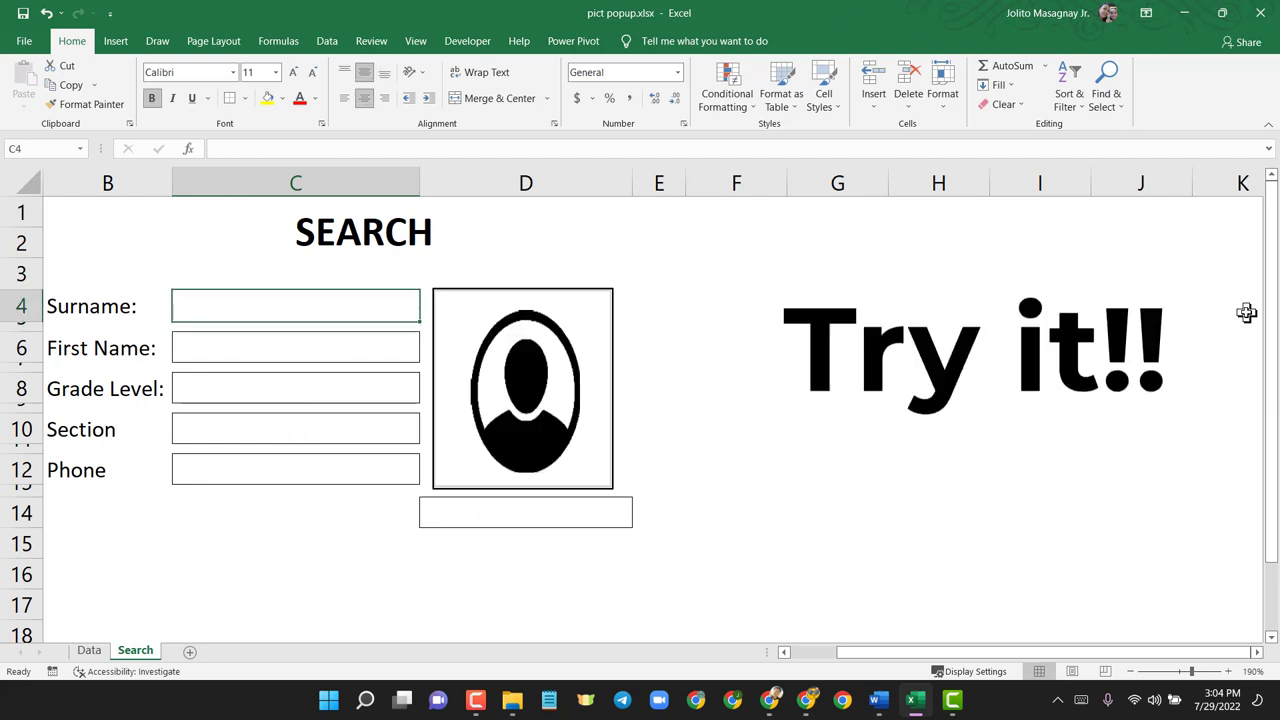
- Test the surnames g, asad and shiasaki, then correct the last to shibasaki
{"action": "type", "text": "g"}
{"action": "key", "text": "Return"}
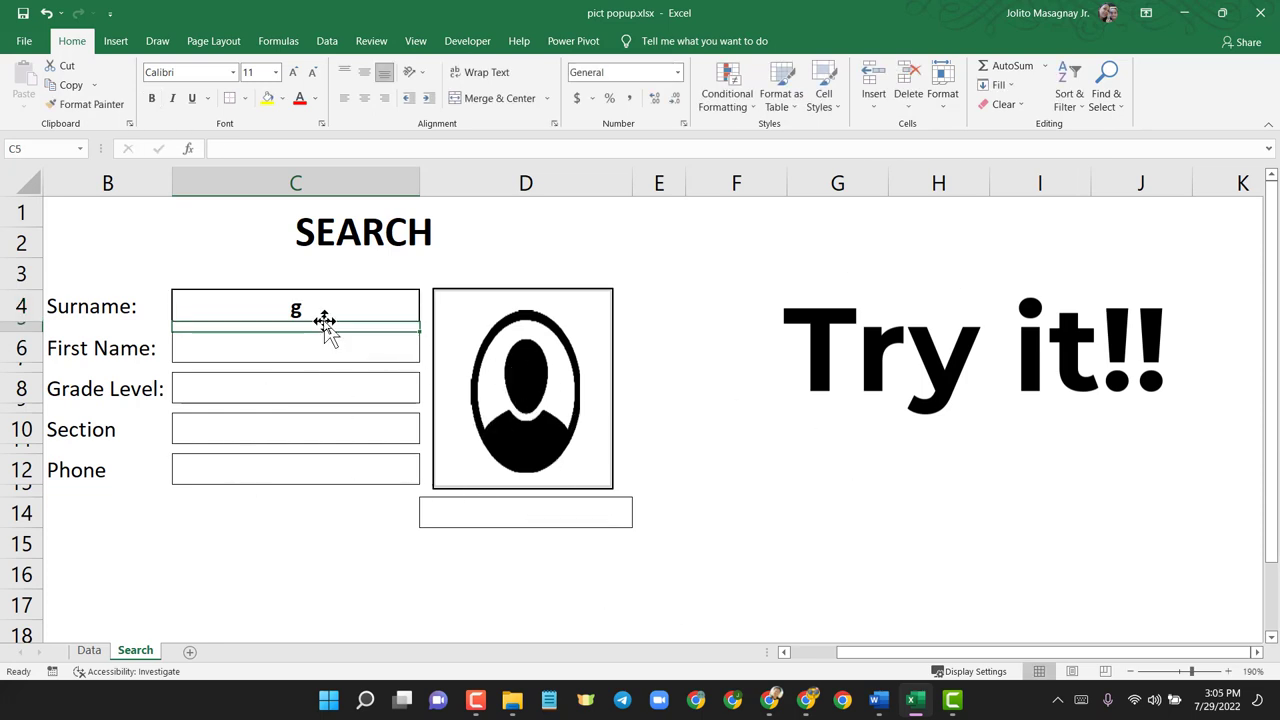
{"action": "left_click", "coordinate": [326, 313]}
{"action": "type", "text": "asad"}
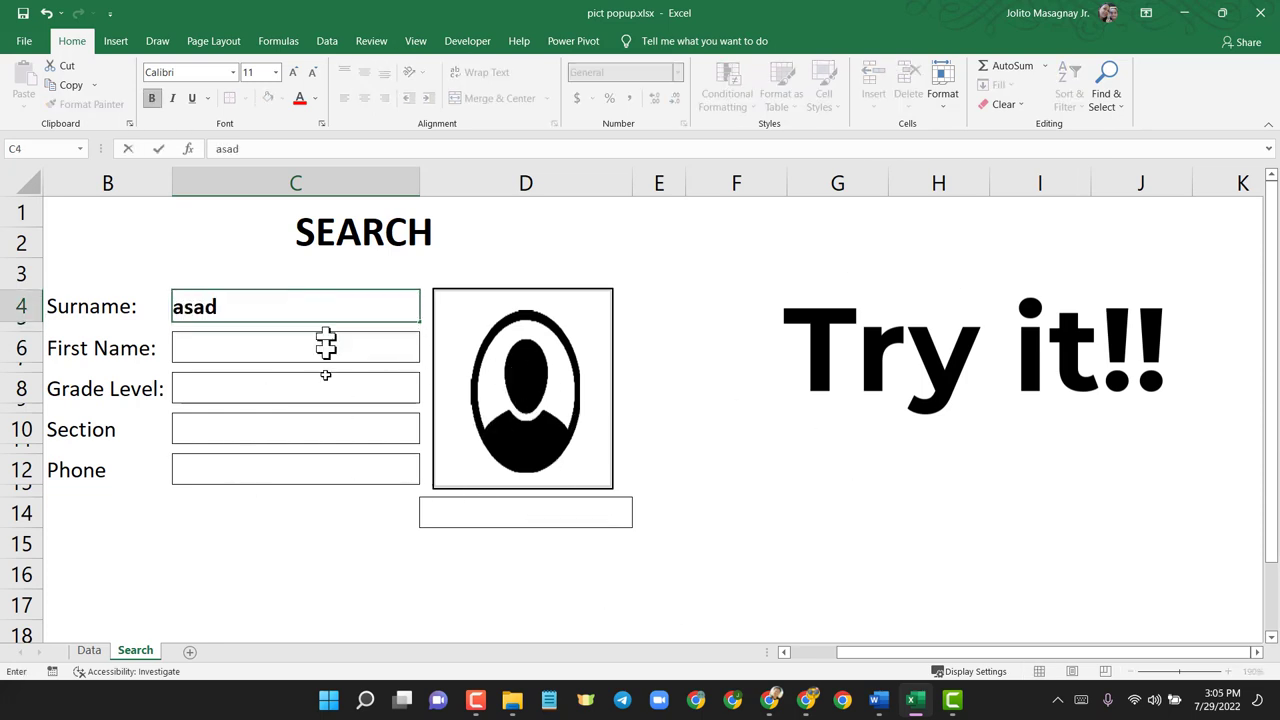
{"action": "key", "text": "Return"}
{"action": "left_click", "coordinate": [347, 307]}
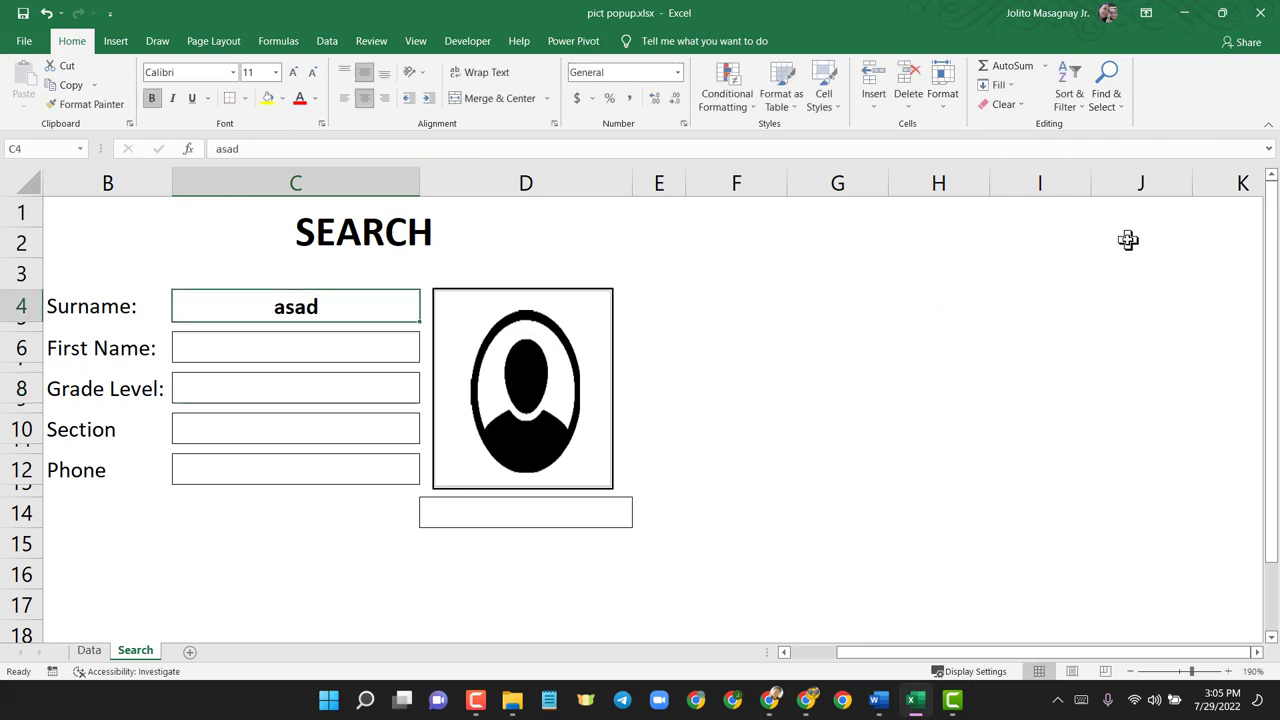
{"action": "type", "text": "shiasaki"}
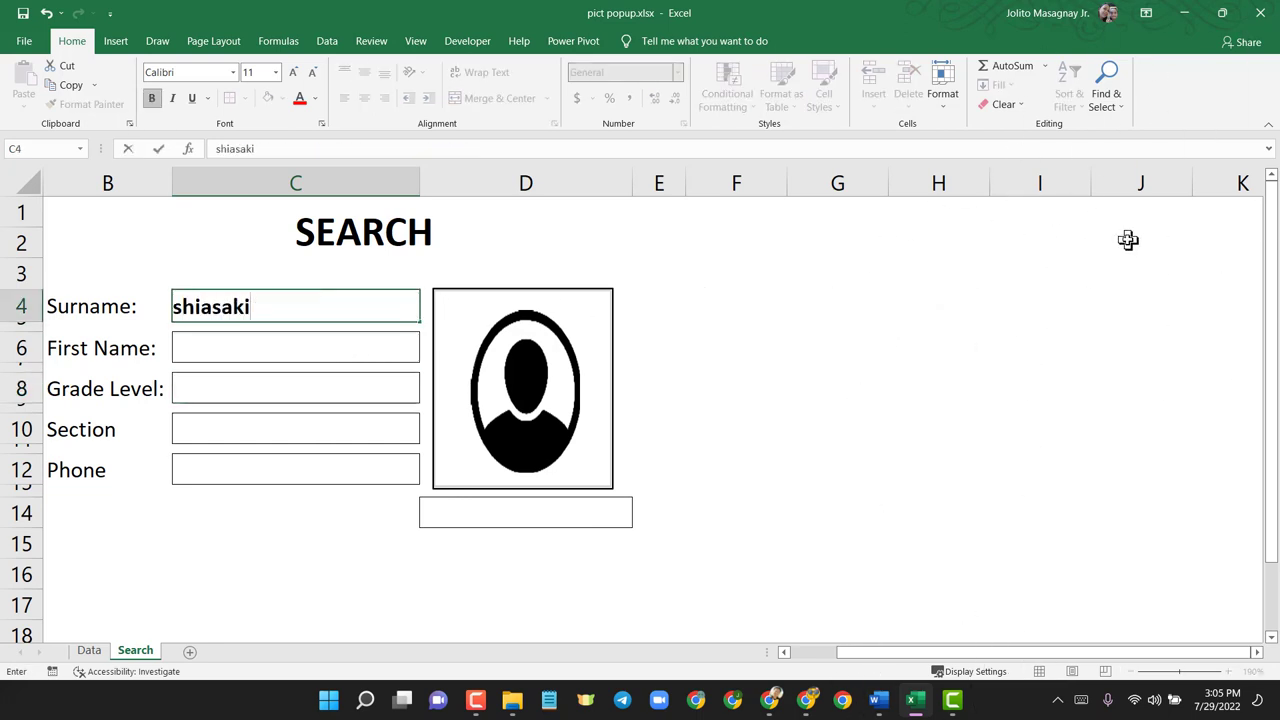
{"action": "key", "text": "Return"}
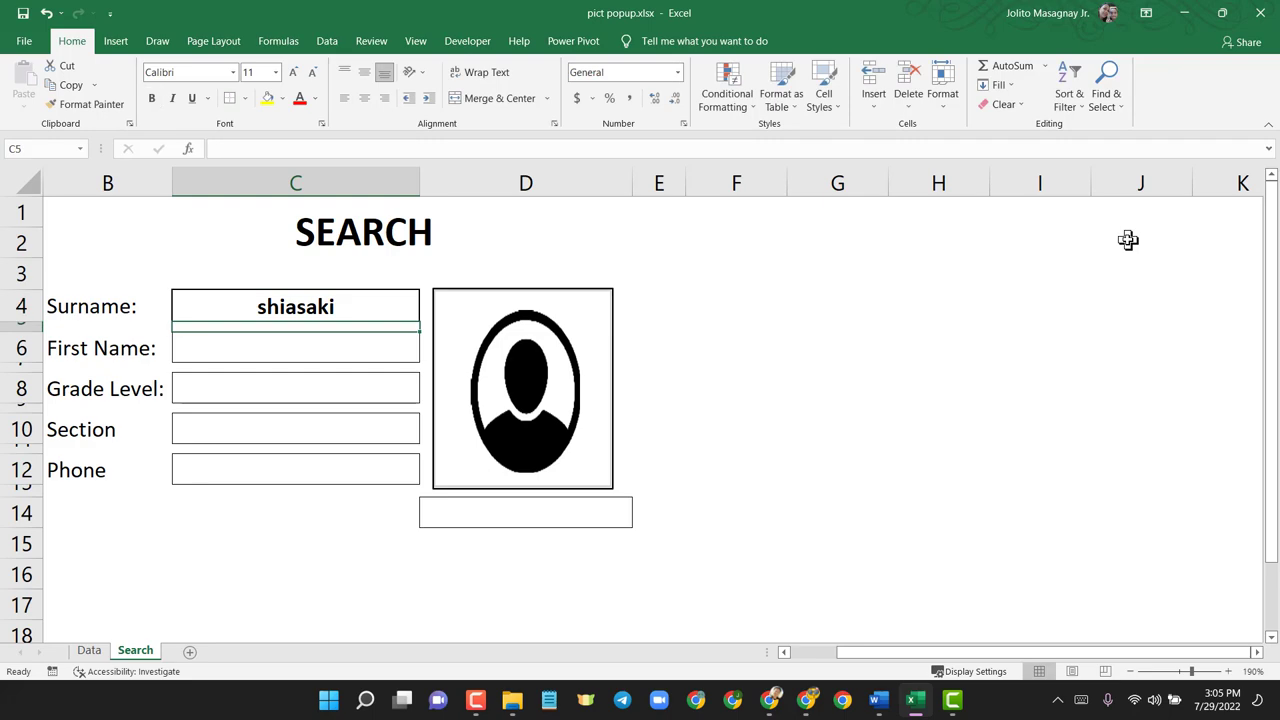
{"action": "double_click", "coordinate": [286, 303]}
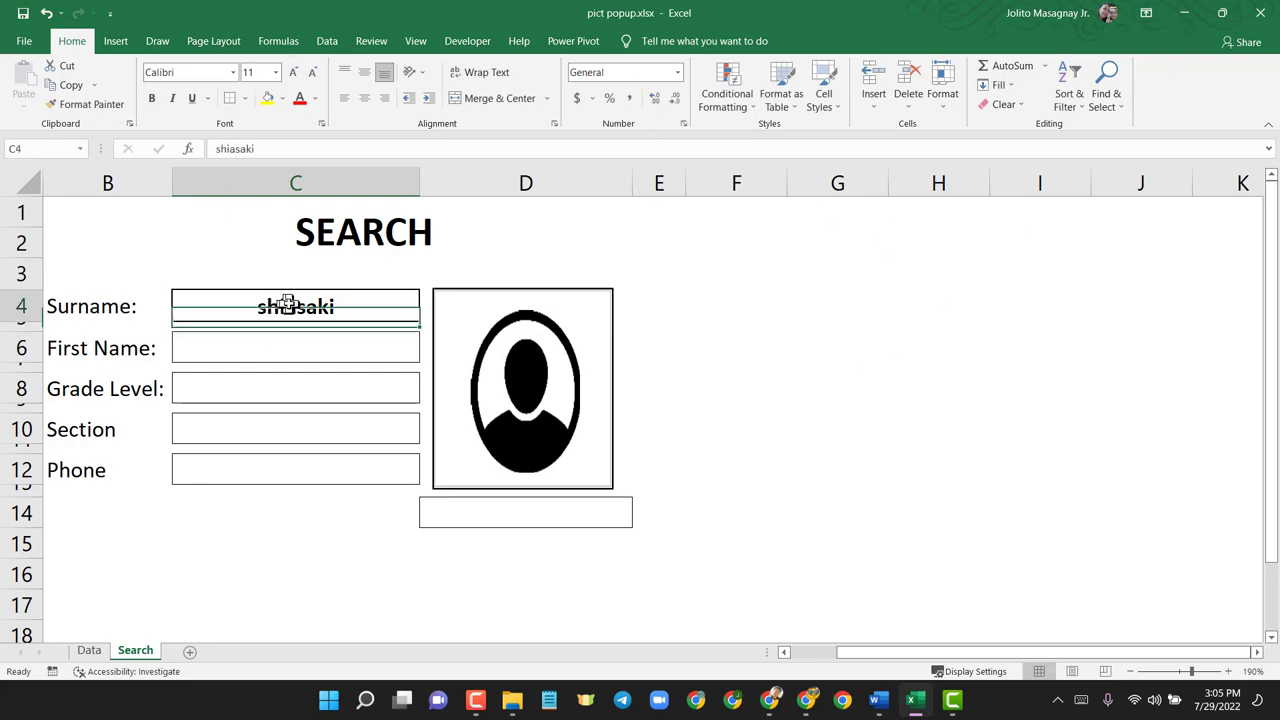
{"action": "key", "text": "BackSpace"}
{"action": "key", "text": "BackSpace"}
{"action": "type", "text": "shi"}
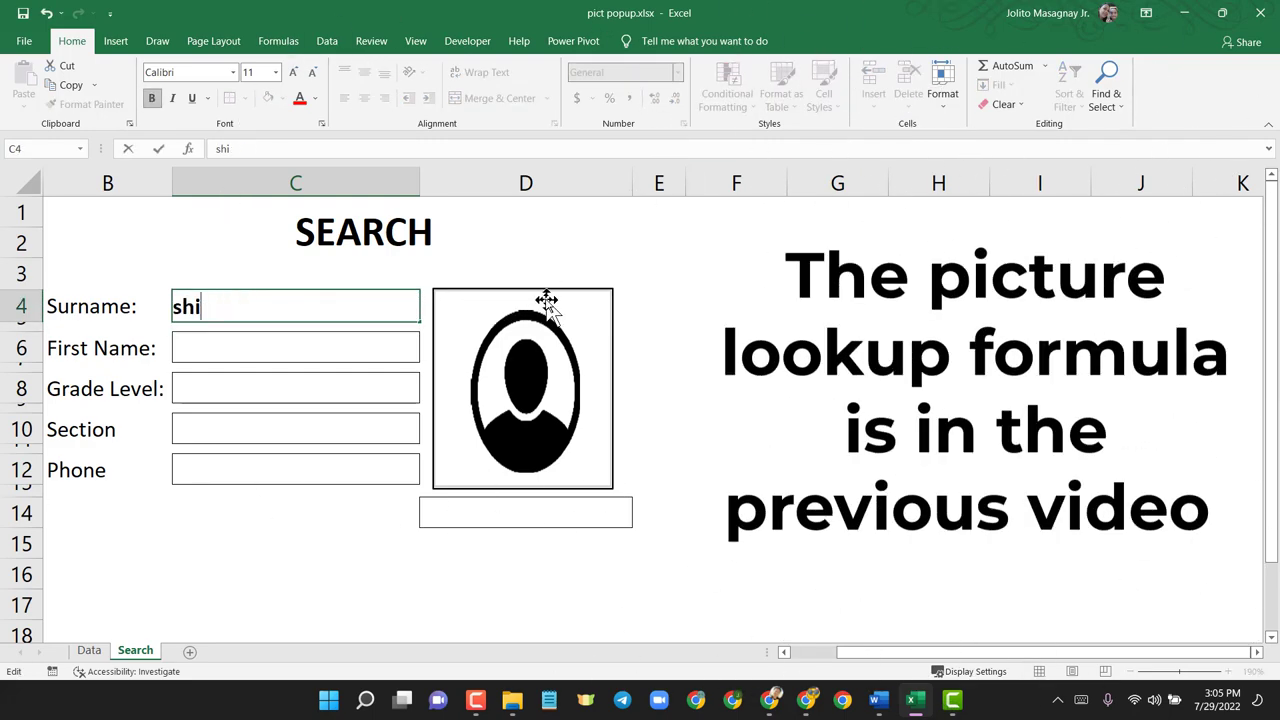
{"action": "type", "text": "basaki"}
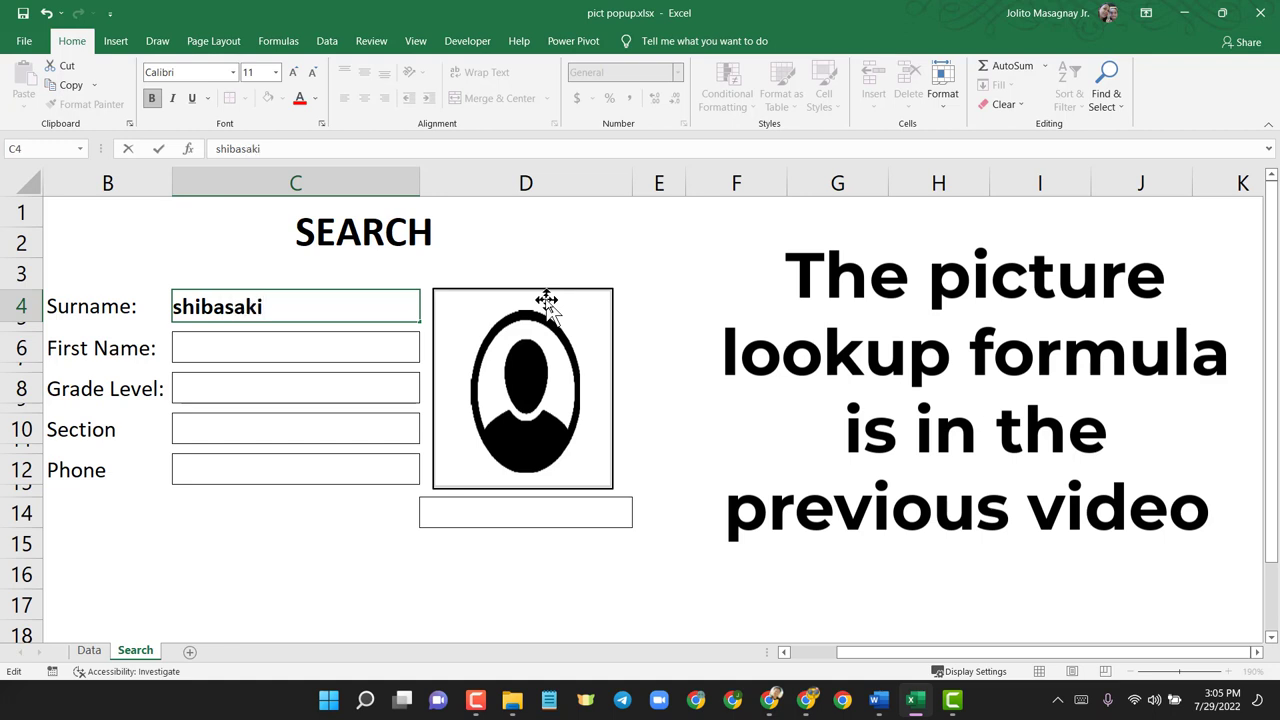
{"action": "key", "text": "Return"}
- Search the surnames aCKerman, robin and nico to check the results
{"action": "left_click", "coordinate": [345, 300]}
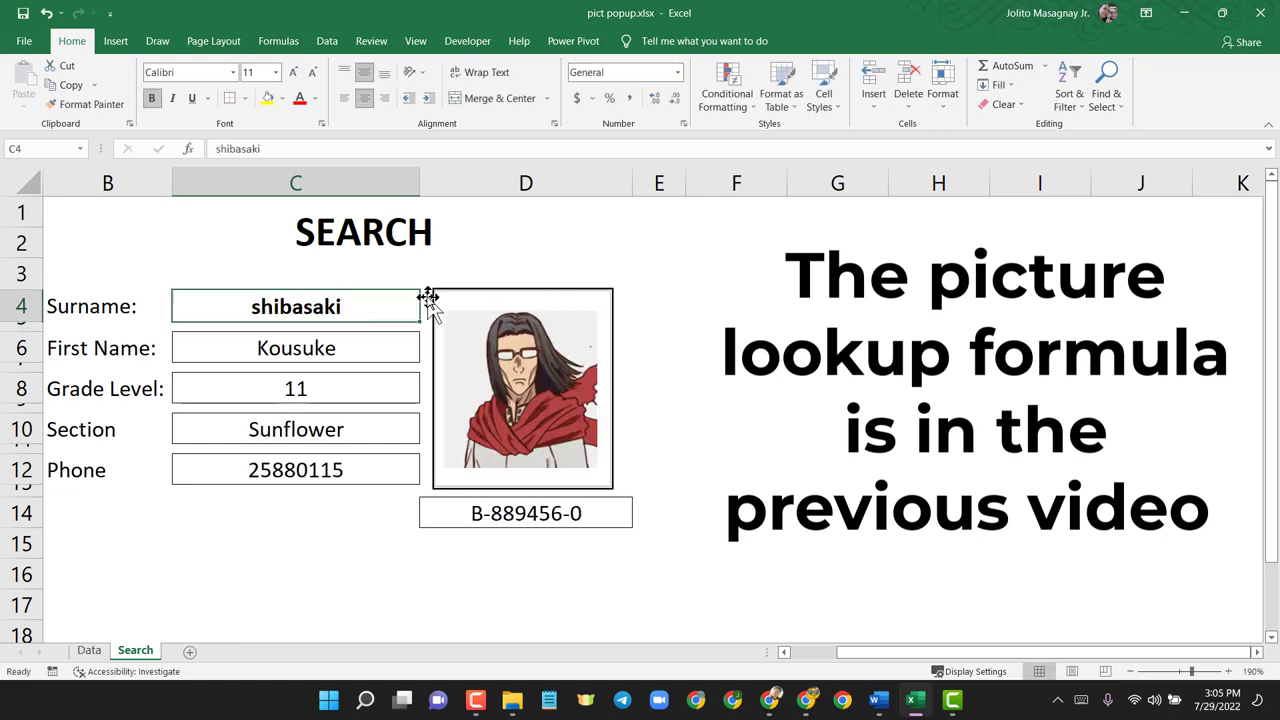
{"action": "type", "text": "aCKe"}
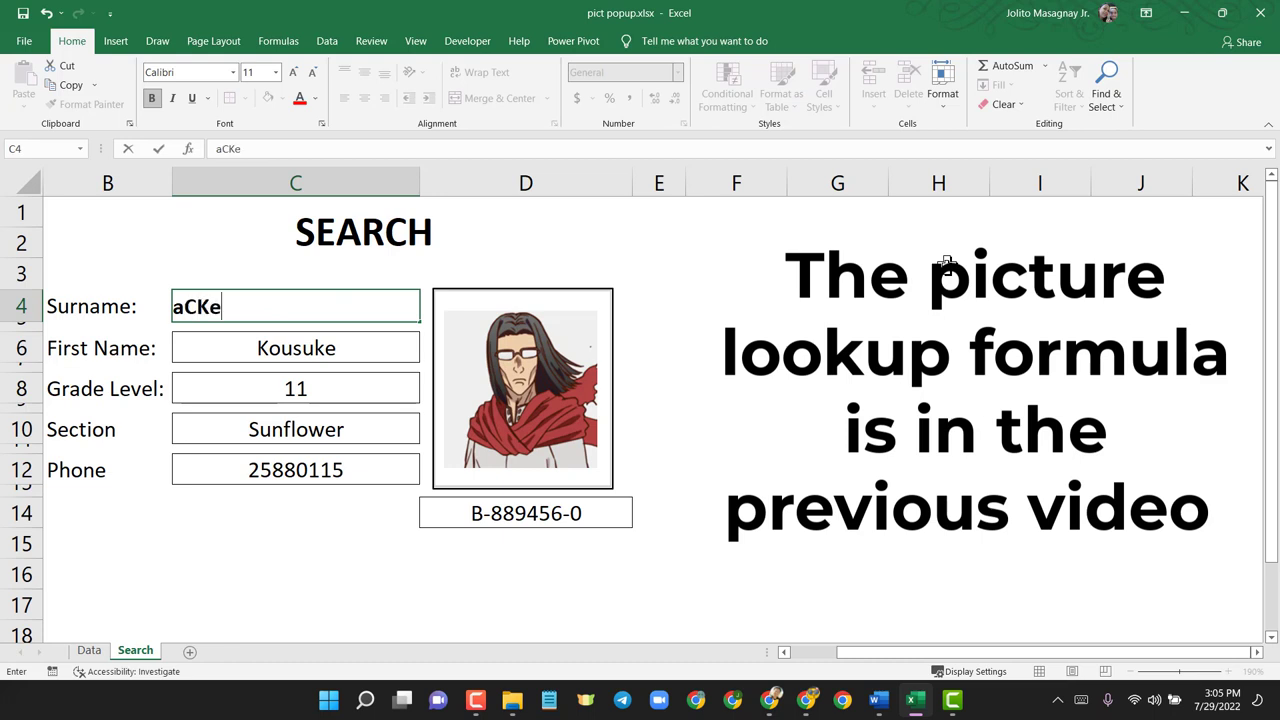
{"action": "type", "text": "rman"}
{"action": "key", "text": "Return"}
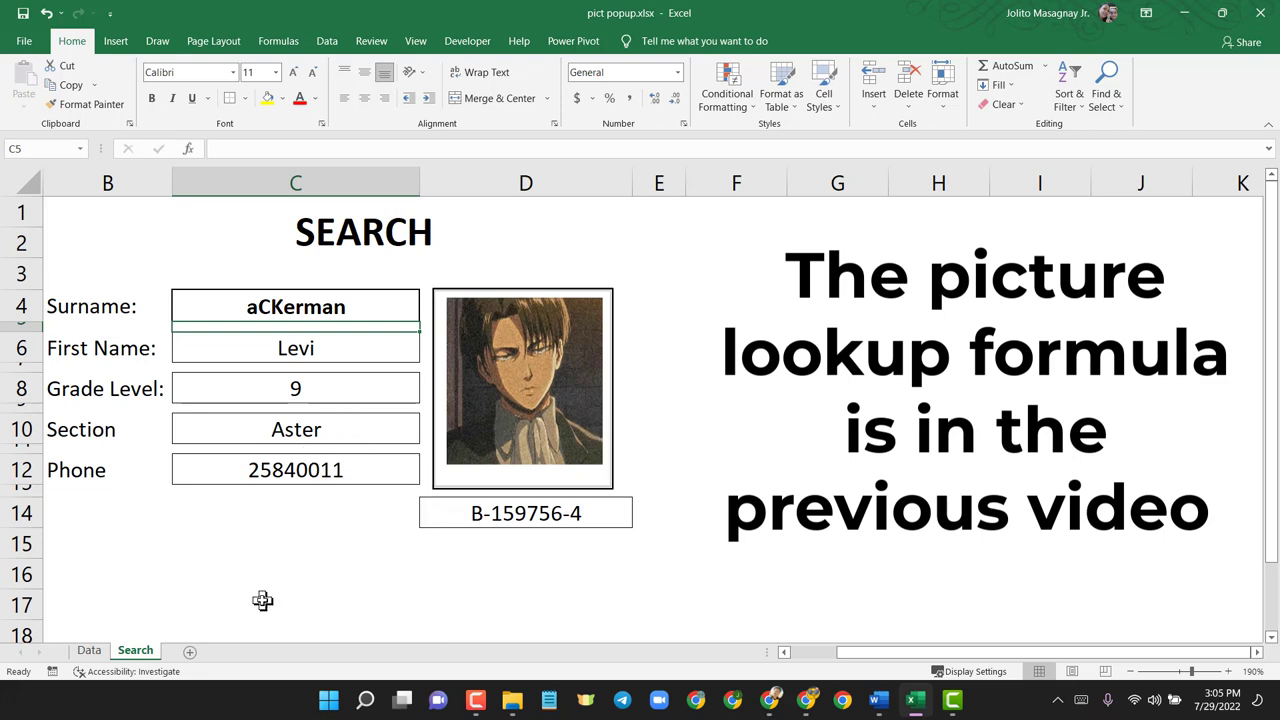
{"action": "left_click", "coordinate": [383, 297]}
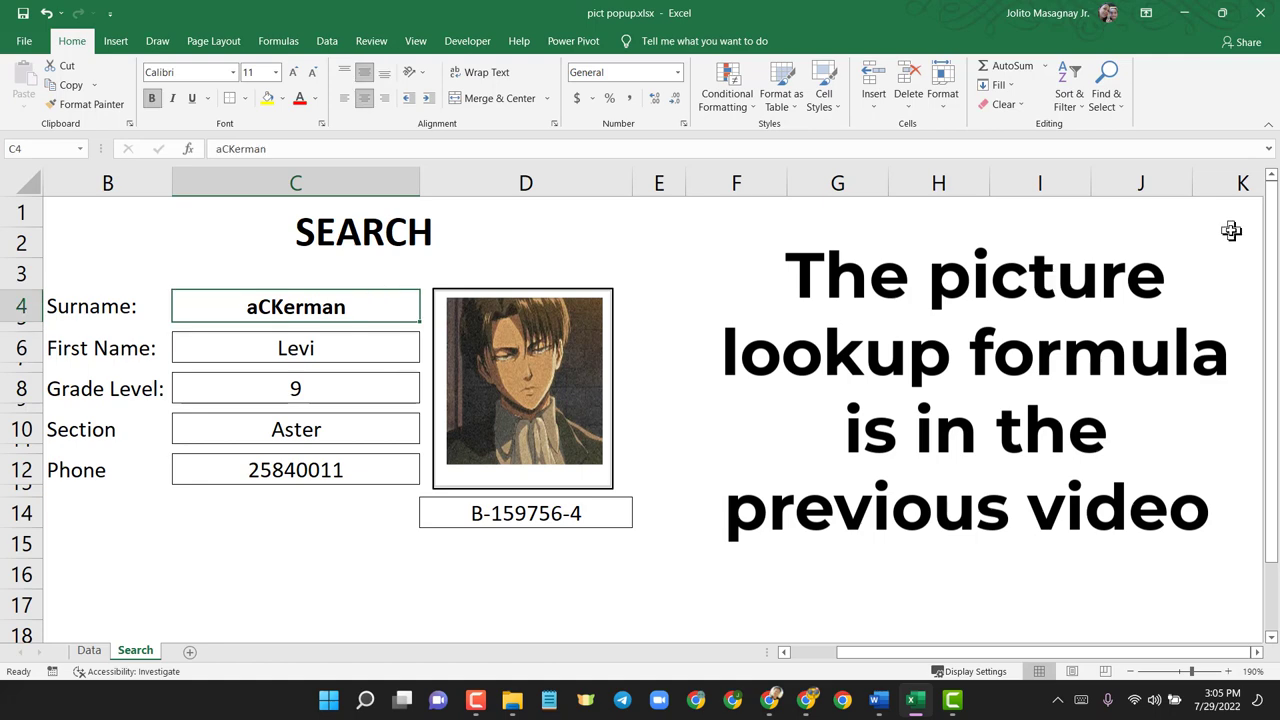
{"action": "type", "text": "robin"}
{"action": "key", "text": "Return"}
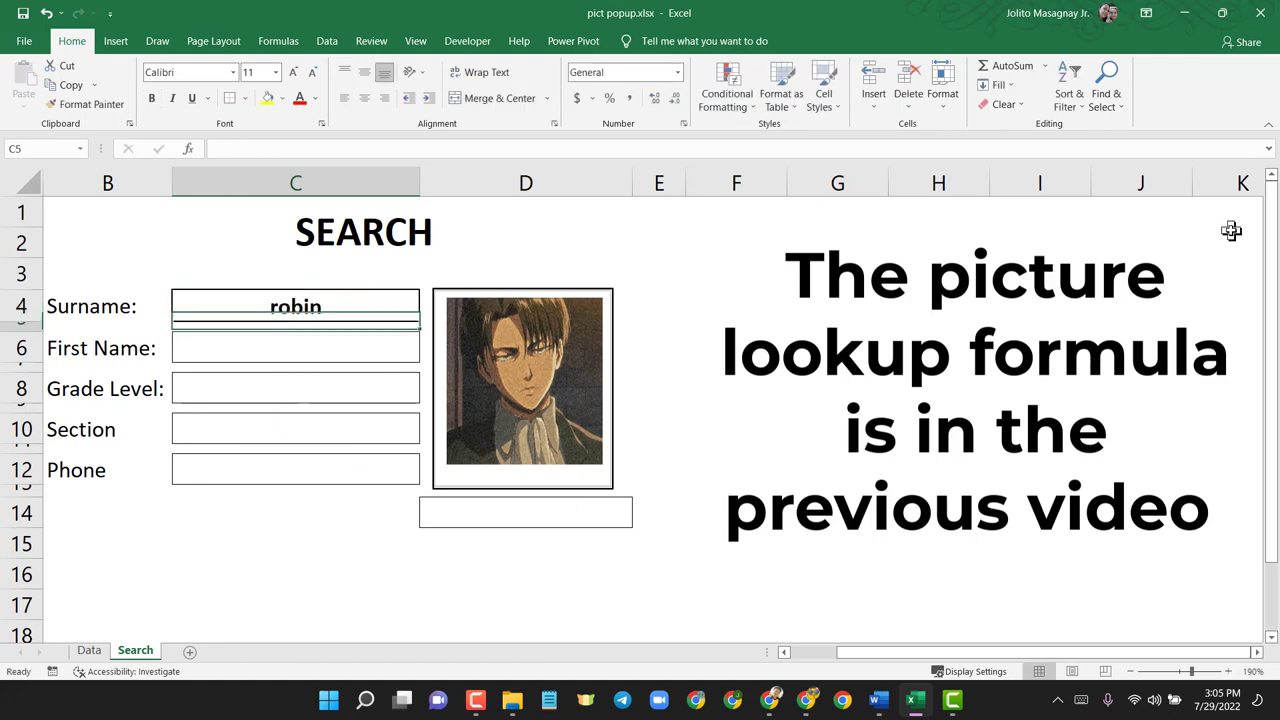
{"action": "left_click", "coordinate": [390, 316]}
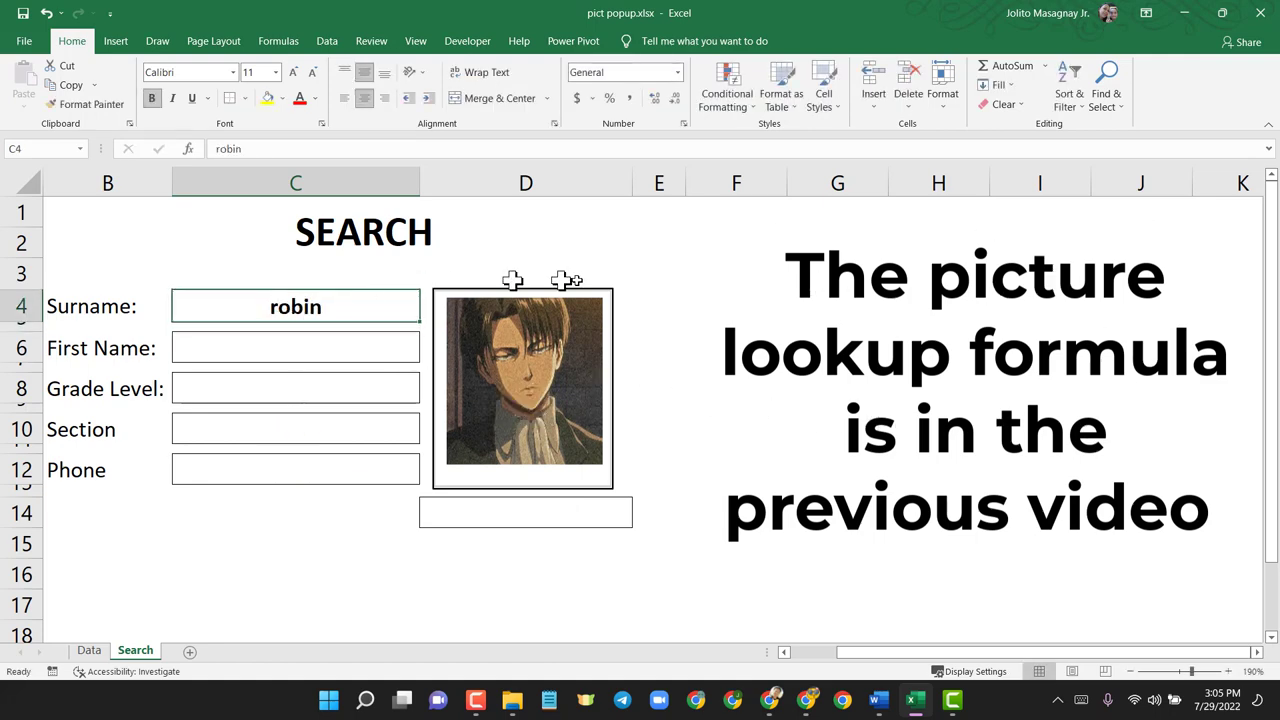
{"action": "type", "text": "nico"}
{"action": "key", "text": "Return"}
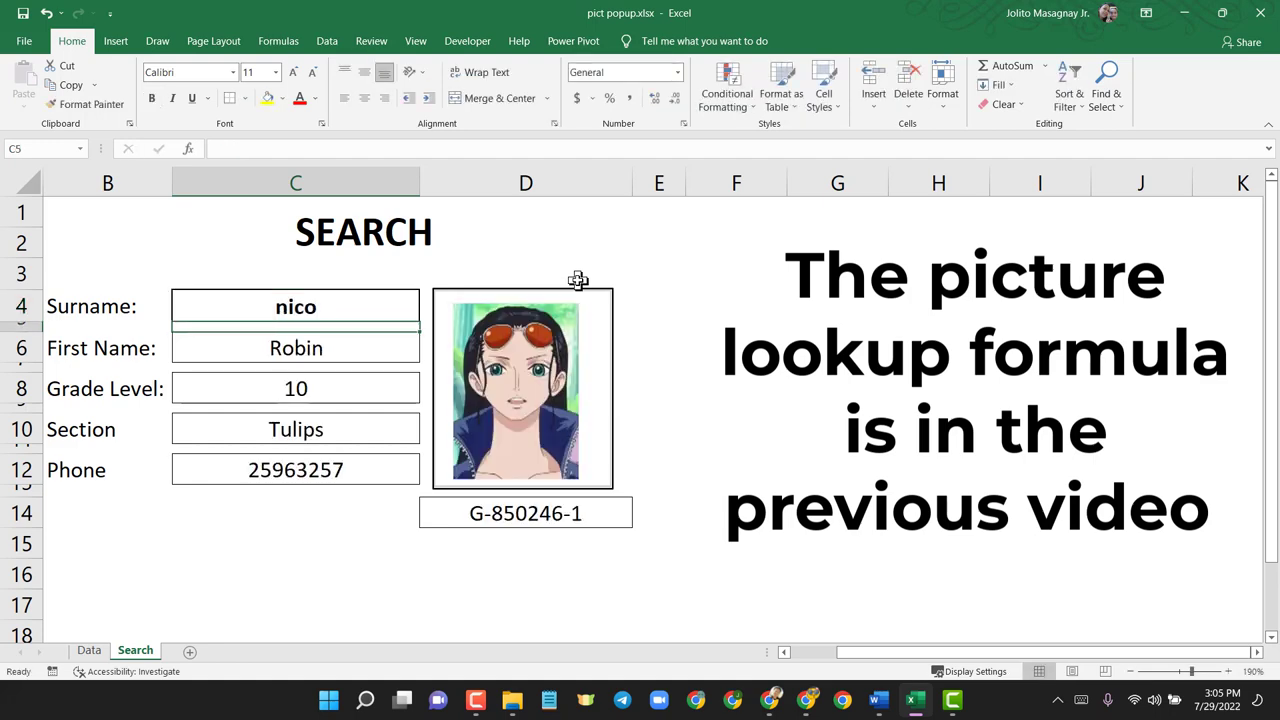